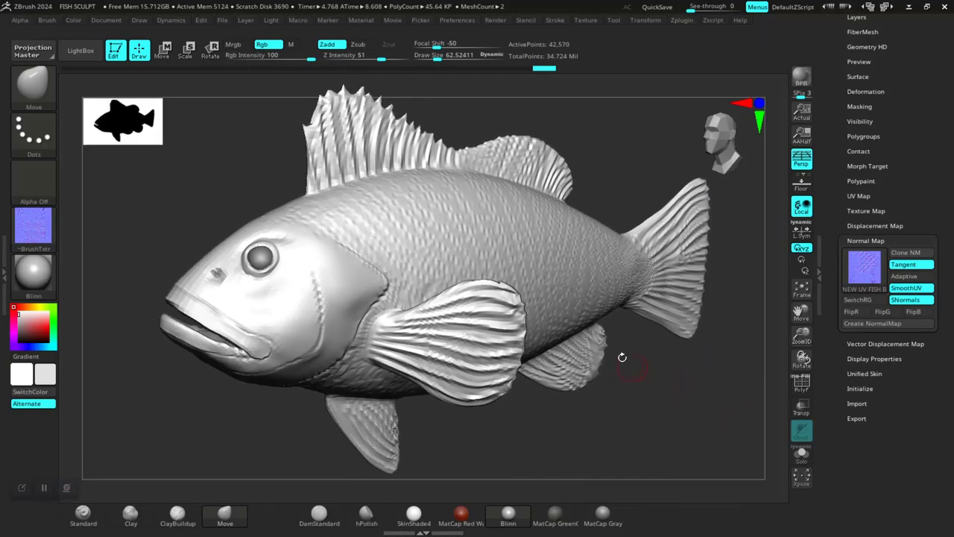
- Switch to Autodesk Maya and hide the ZBrushPolyMesh3D fish mesh
drag(596, 152, 648, 206)
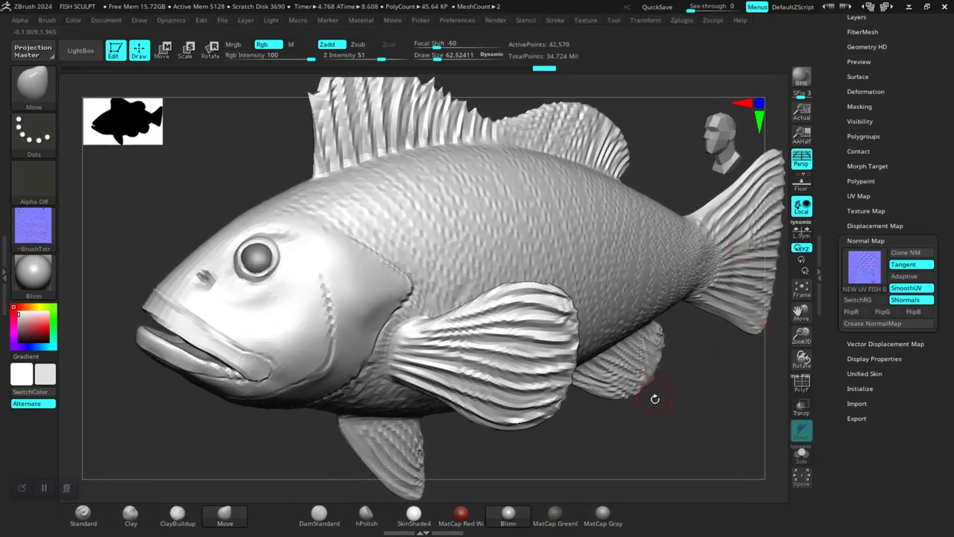
drag(699, 401, 684, 396)
key(alt+Tab)
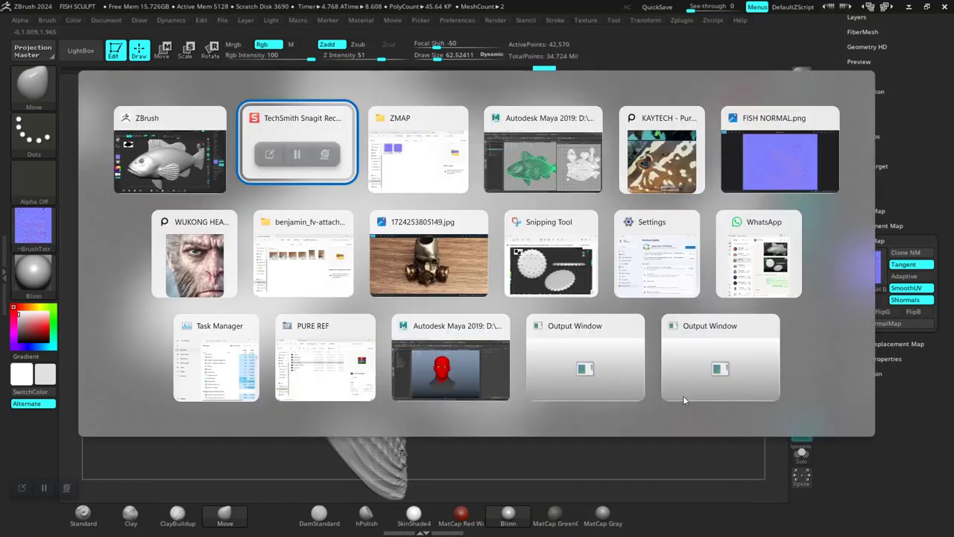
key(alt+Tab)
key(alt+Tab)
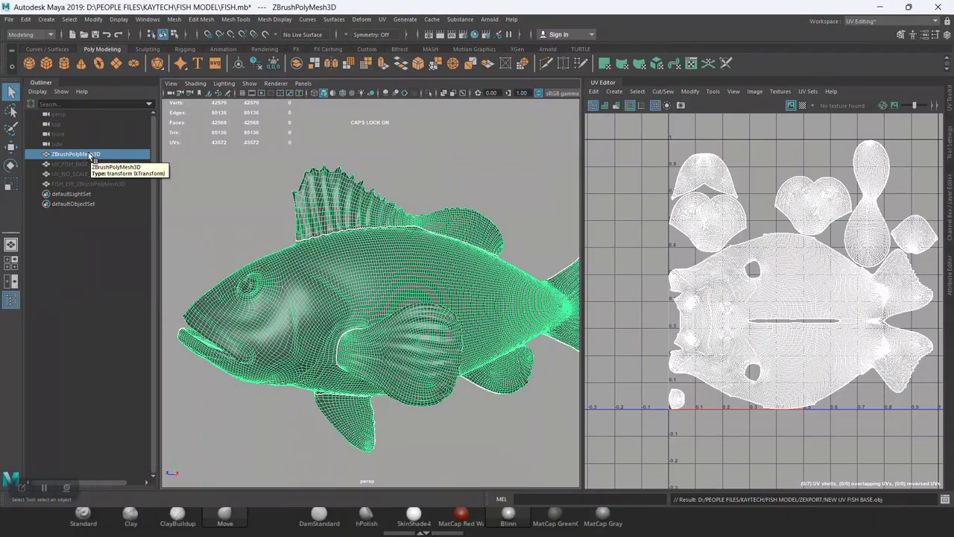
key(ctrl+h)
- Unhide the UV_NO_SCALE_FISH_BASE_ZBrushPolyMesh3D mesh and delete it from the scene
click(95, 175)
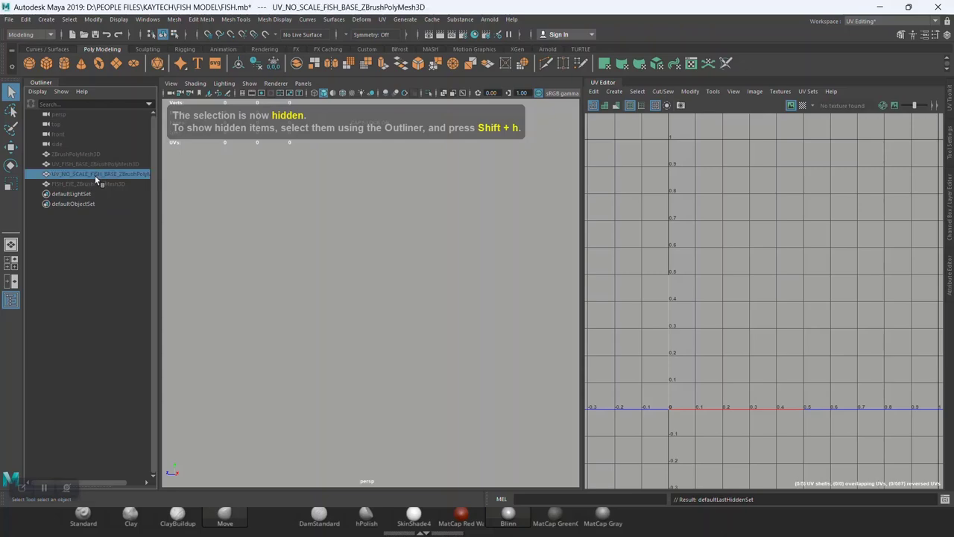
key(shift+h)
mouse_move(811, 310)
alt+right_down()
mouse_move(825, 378)
mouse_move(808, 330)
alt+right_up()
click(422, 201)
click(399, 253)
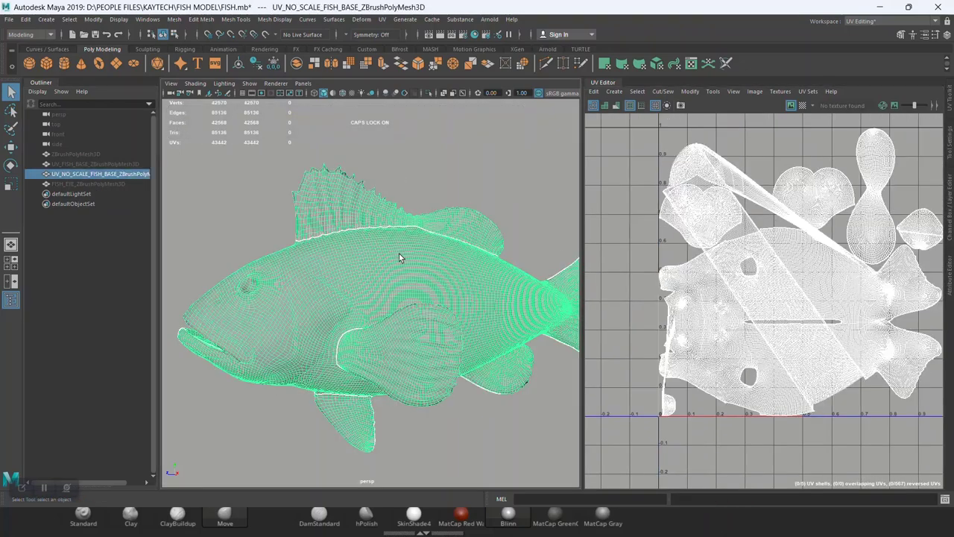
key(Delete)
- Unhide the old UV_FISH_BASE_ZBrushPolyMesh3D mesh and delete it from the scene
click(93, 174)
click(103, 163)
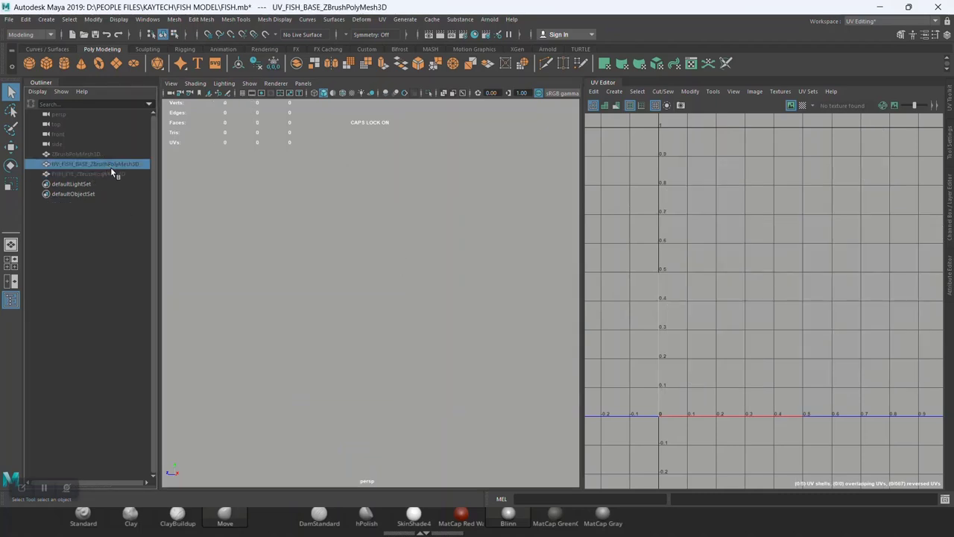
key(h)
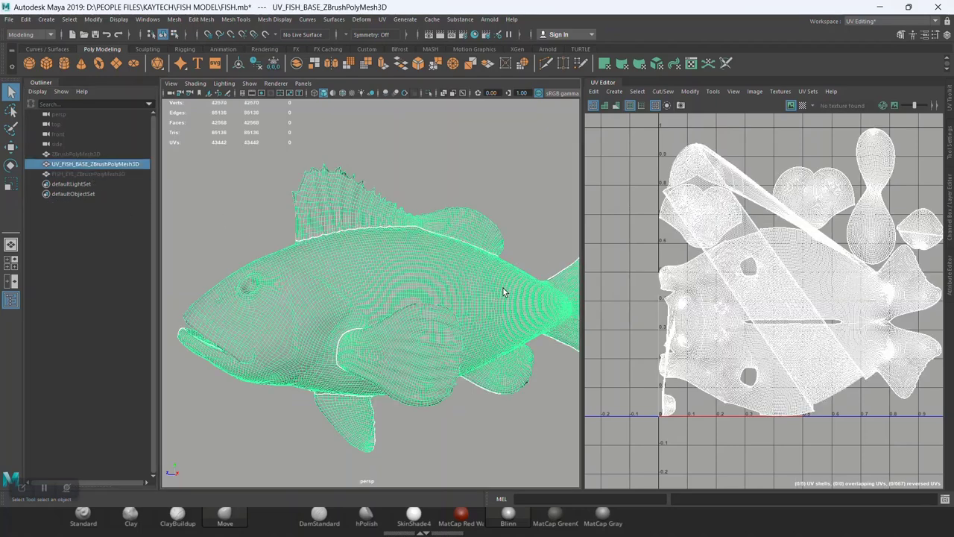
key(Delete)
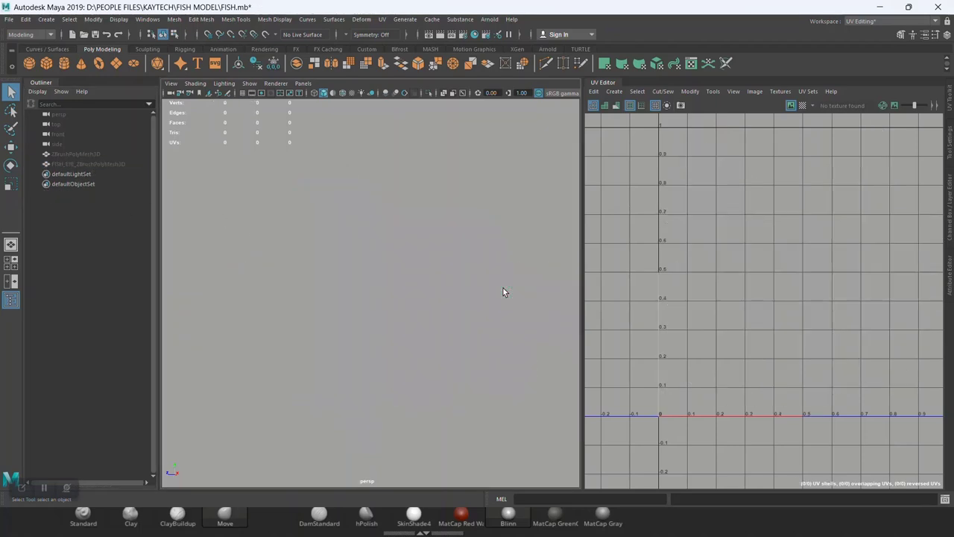
- Return to ZBrush and export the fish mesh in OBJ format to the ZEXPORT folder, overwriting 2 UV FISH BASE
click(879, 7)
scroll(830, 194, up, 5)
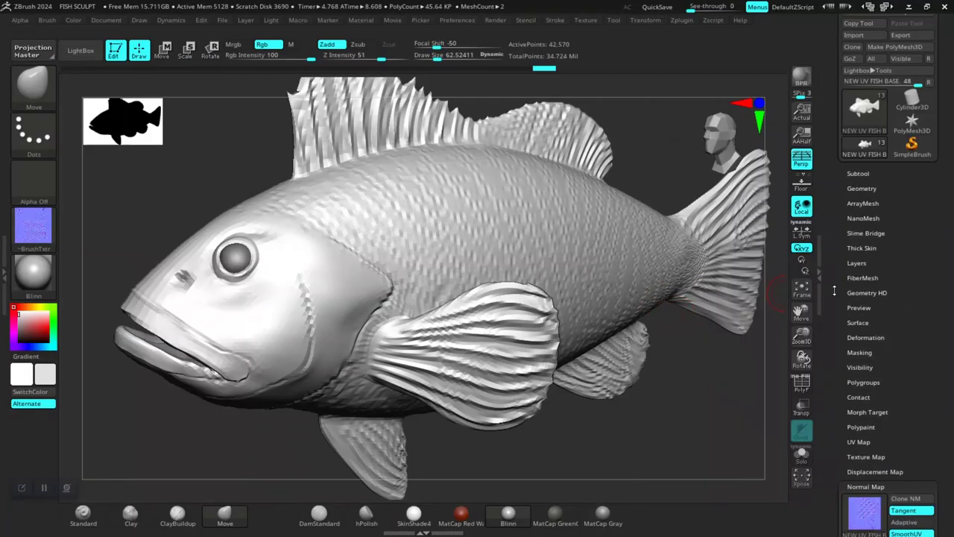
click(900, 100)
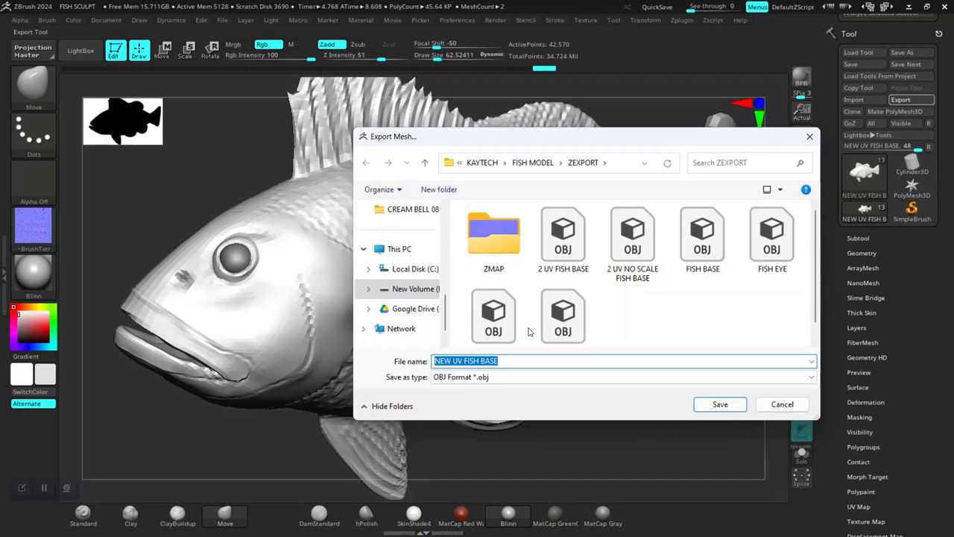
scroll(602, 333, down, 1)
scroll(603, 334, up, 1)
scroll(641, 278, down, 1)
scroll(639, 274, up, 1)
click(588, 272)
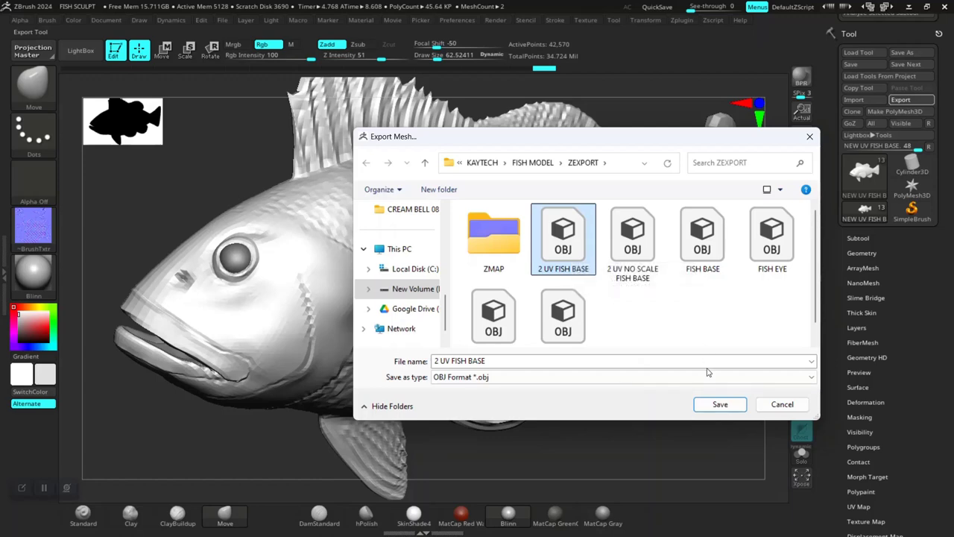
click(719, 405)
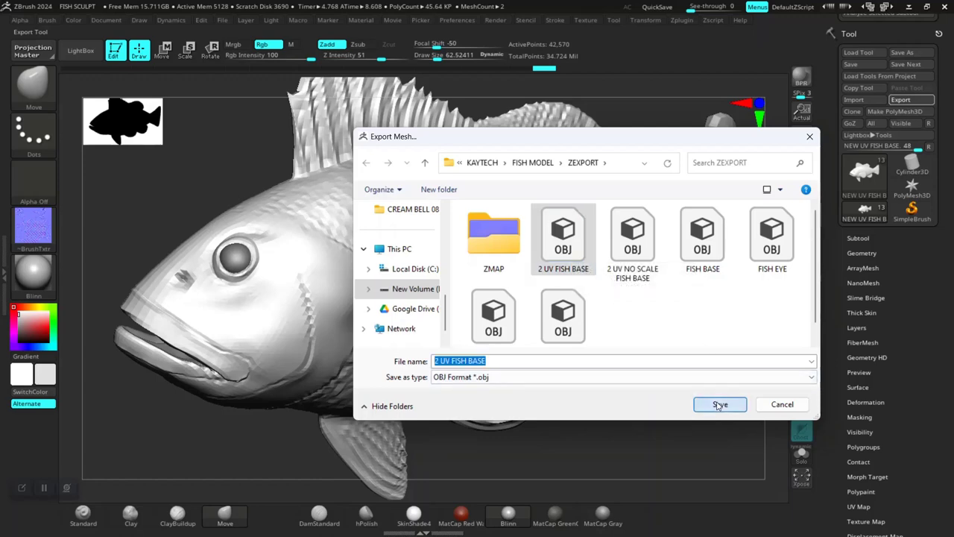
click(561, 259)
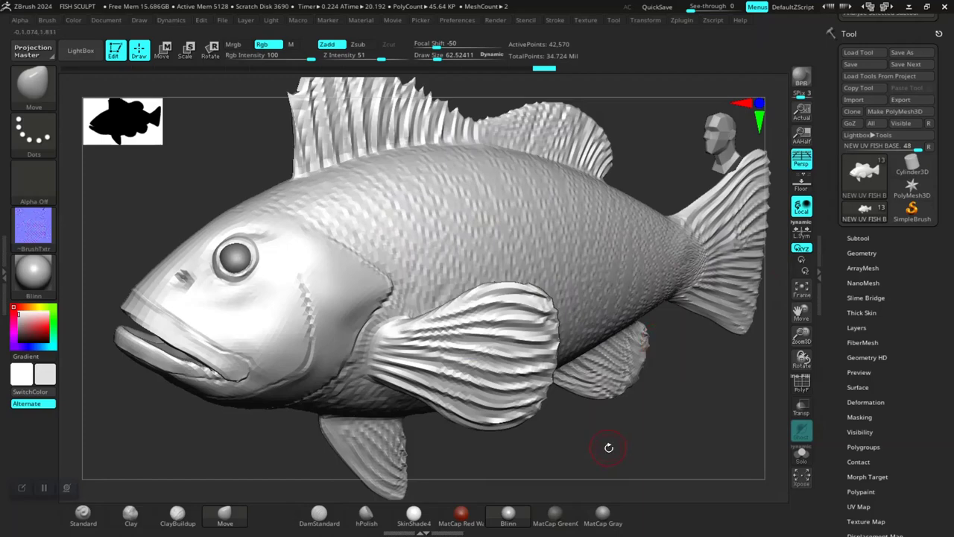
- Switch to the ZMAP folder in File Explorer and delete the FISH NORMAL image
key(alt+Tab)
click(326, 171)
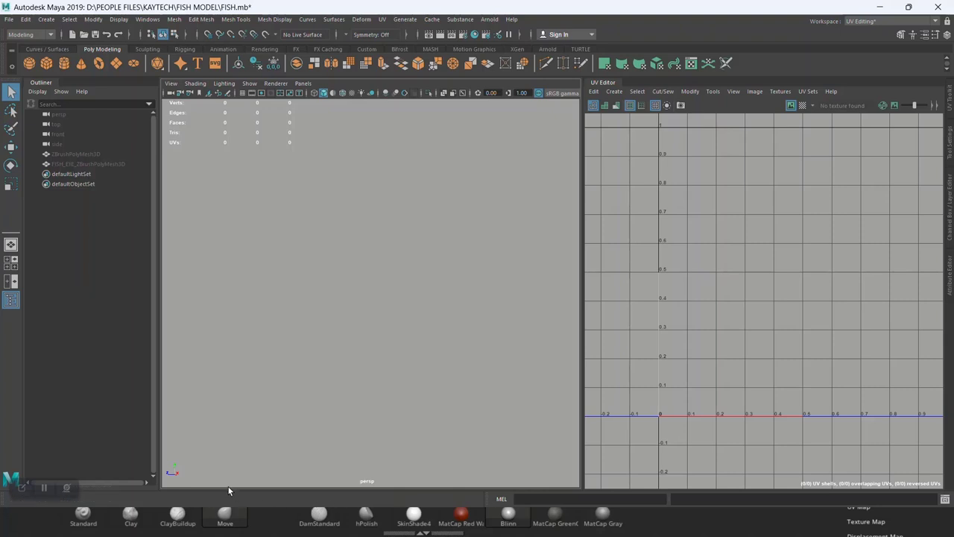
key(alt+Tab)
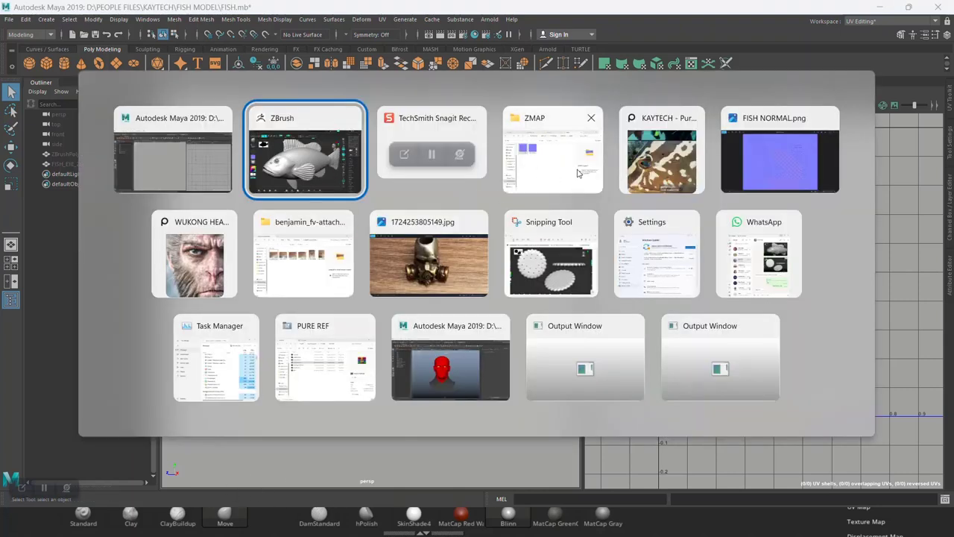
click(304, 258)
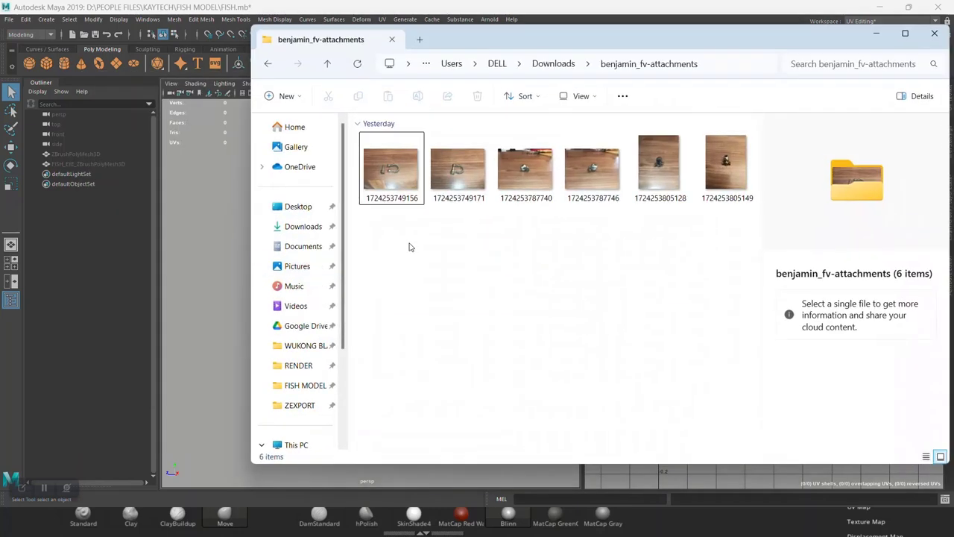
key(alt+Tab)
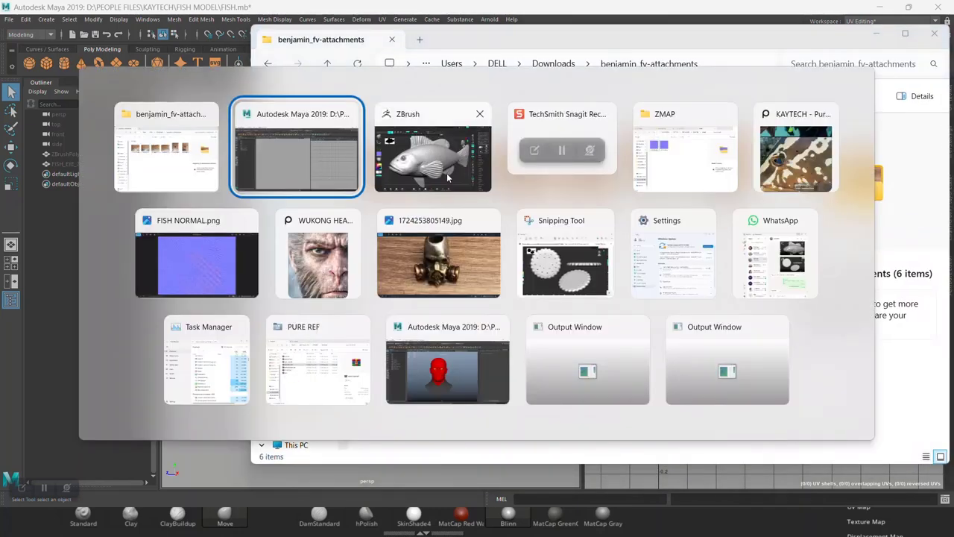
click(671, 173)
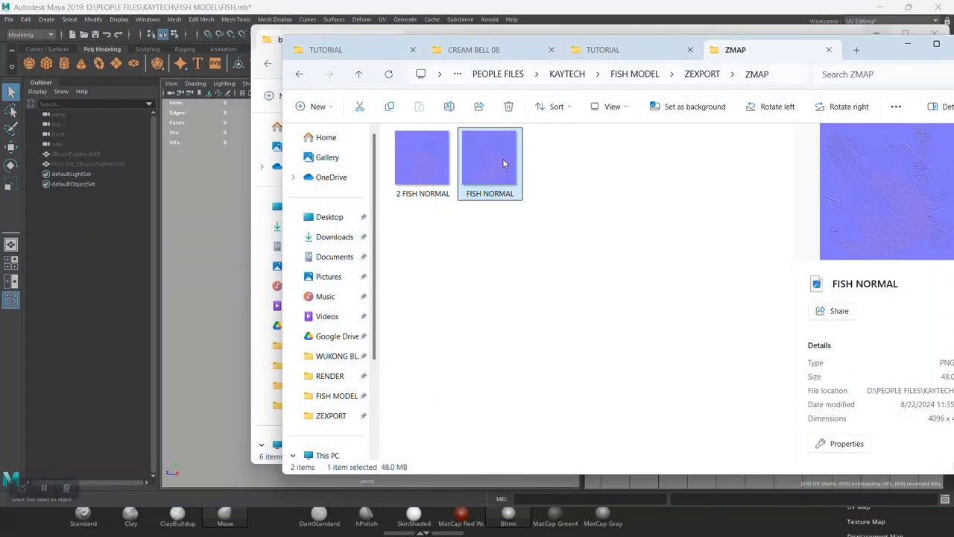
key(Delete)
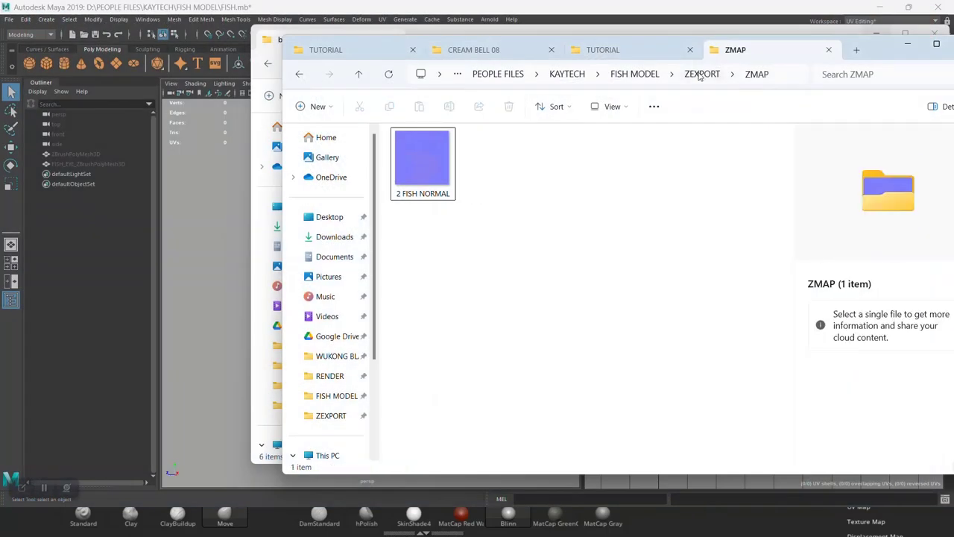
- Import the 2 UV FISH BASE OBJ from the ZEXPORT folder into the Maya scene
click(701, 74)
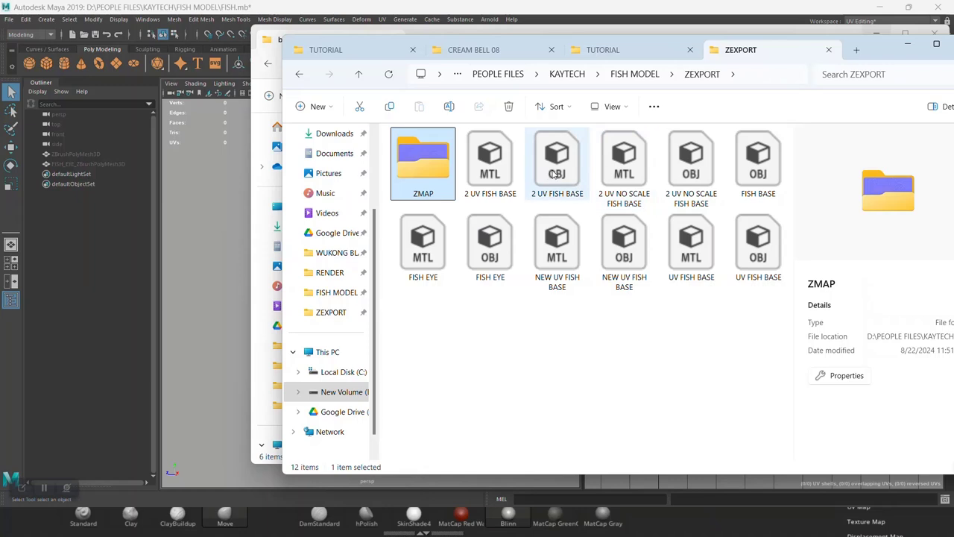
drag(557, 174, 186, 266)
click(187, 262)
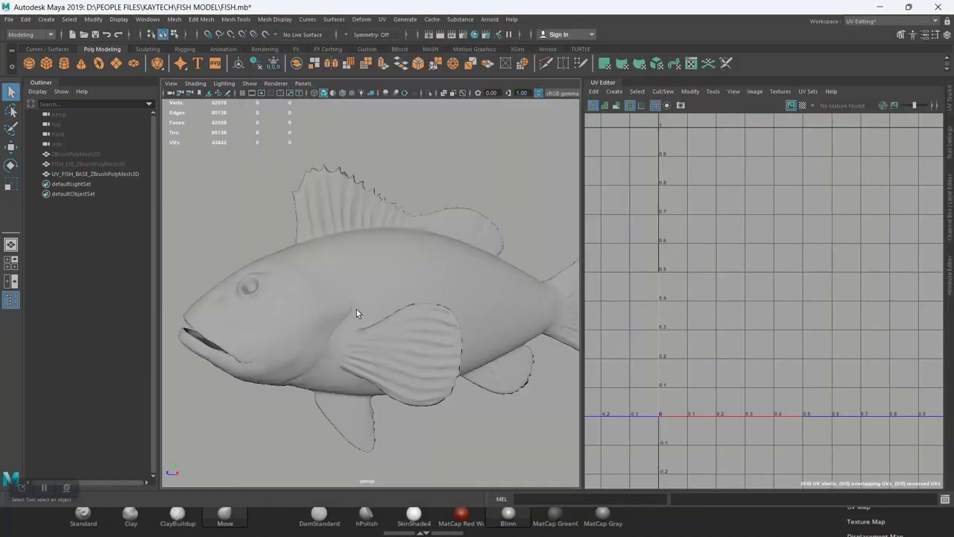
- Examine the imported fish mesh from several angles together with its UV layout
alt+drag(361, 316, 471, 260)
click(404, 280)
click(356, 155)
alt+right_drag(357, 155, 412, 286)
mouse_move(416, 266)
alt+mouse_down()
mouse_move(469, 290)
mouse_move(400, 275)
alt+mouse_up()
alt+right_drag(401, 275, 392, 311)
alt+drag(392, 310, 419, 303)
click(430, 306)
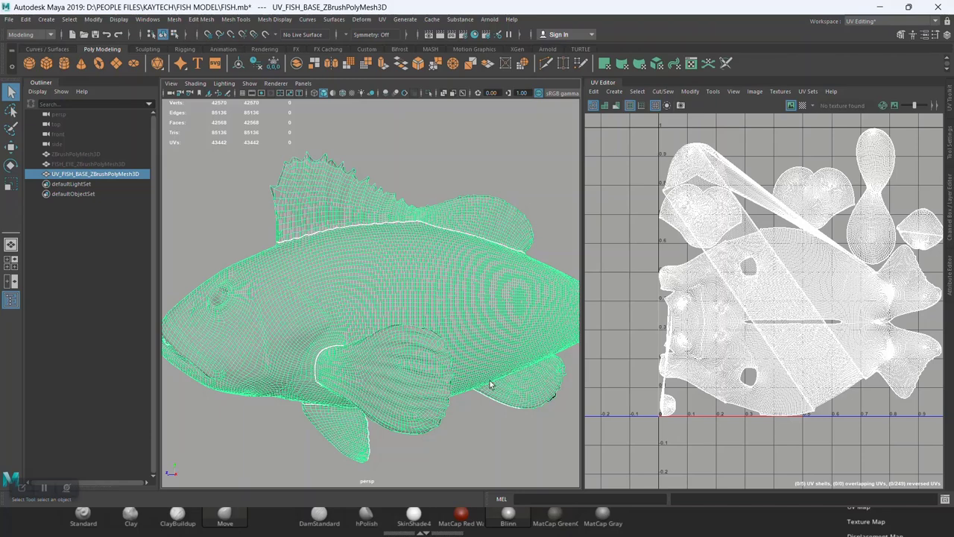
click(495, 430)
click(439, 348)
- Switch to ZBrush and view the fish sculpt from the front
click(880, 7)
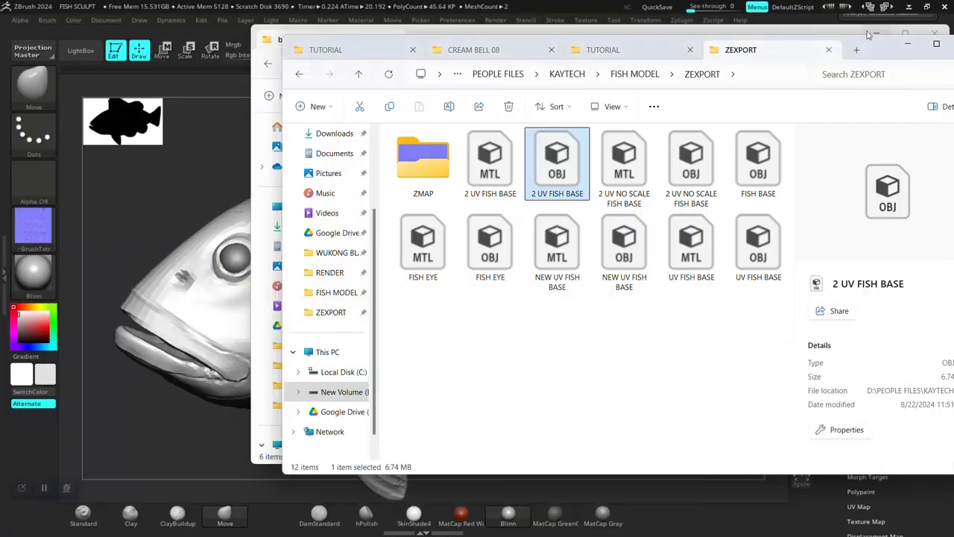
click(155, 174)
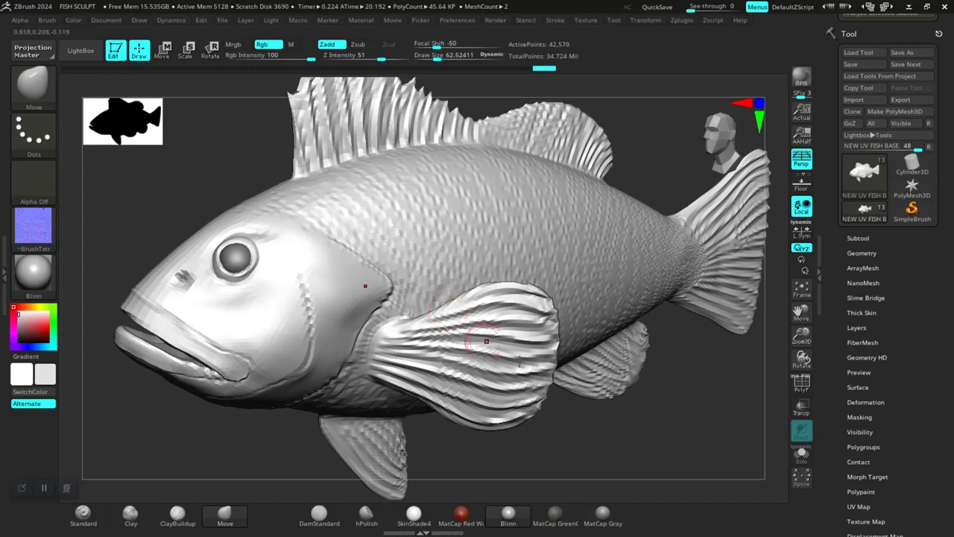
drag(576, 421, 556, 407)
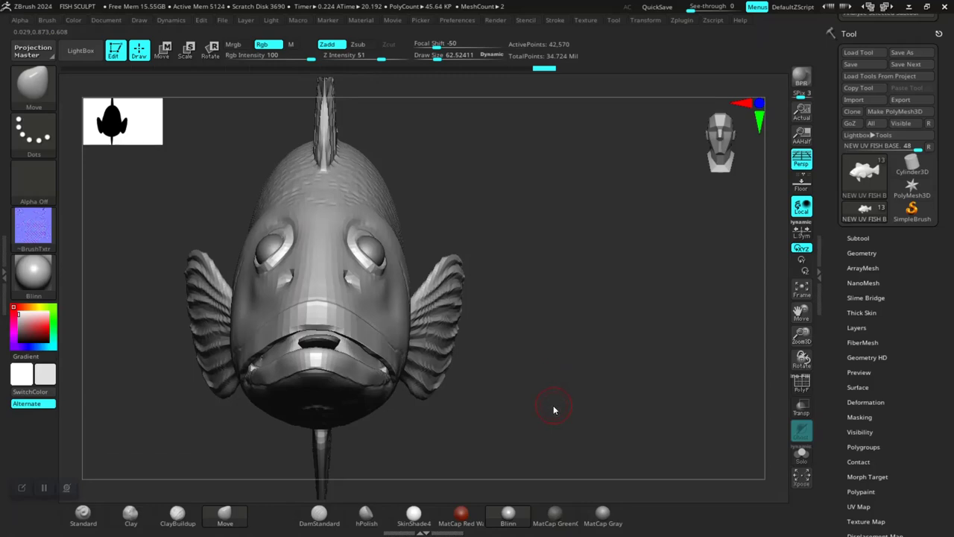
- Return to Maya, hide UV_FISH_BASE_ZBrushPolyMesh3D and show ZBrushPolyMesh3D to compare its UV layout
key(alt+Tab)
key(alt+Tab)
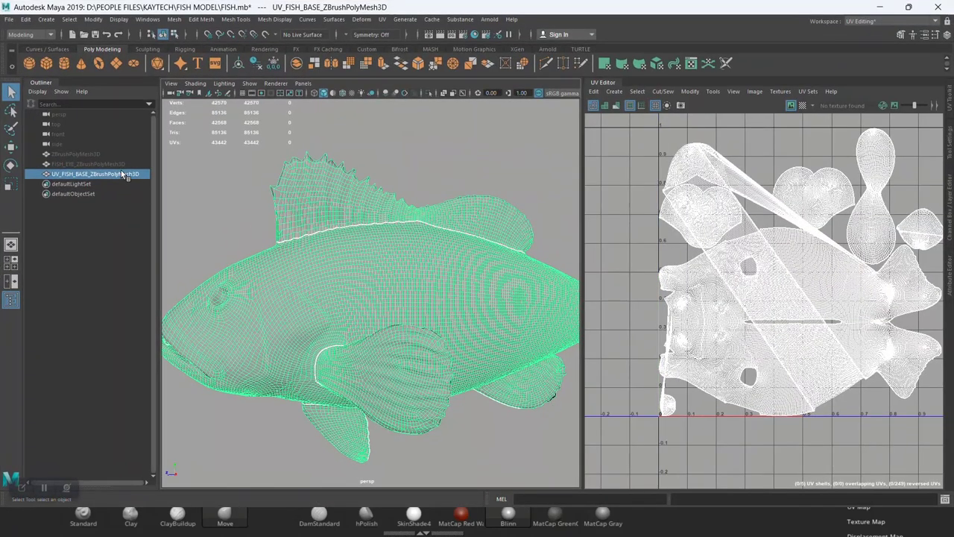
key(ctrl+h)
click(65, 154)
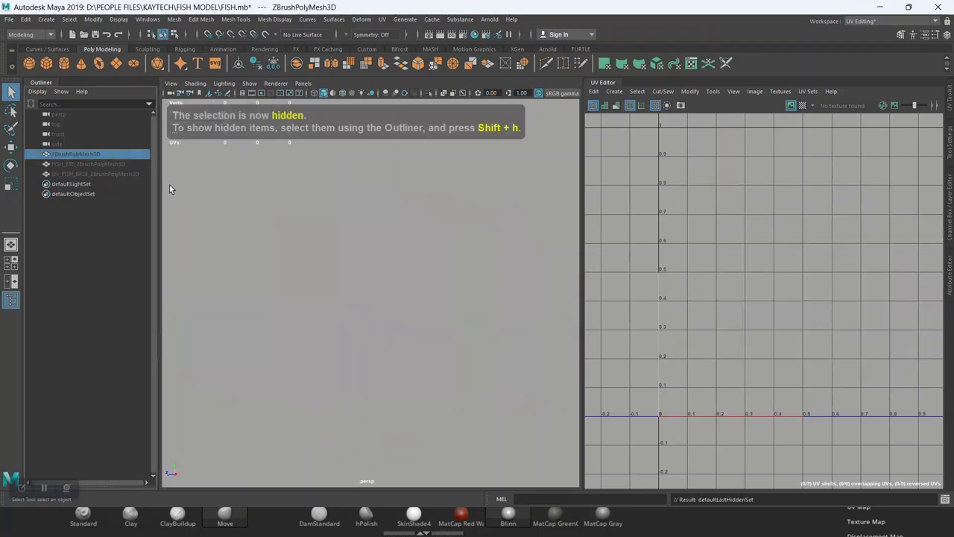
key(shift+h)
click(442, 201)
scroll(443, 200, up, 3)
scroll(369, 253, up, 5)
scroll(379, 320, down, 5)
click(361, 284)
alt+drag(391, 291, 381, 253)
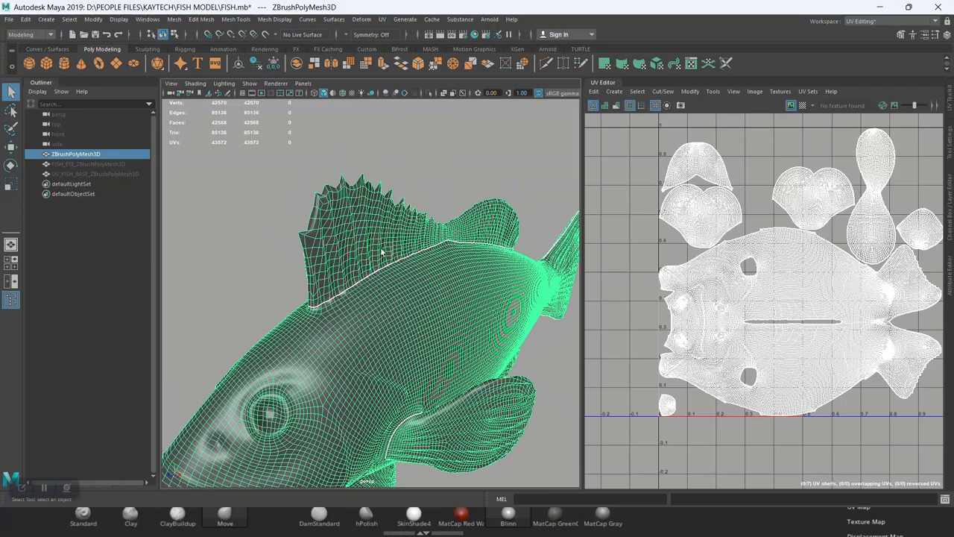
click(878, 8)
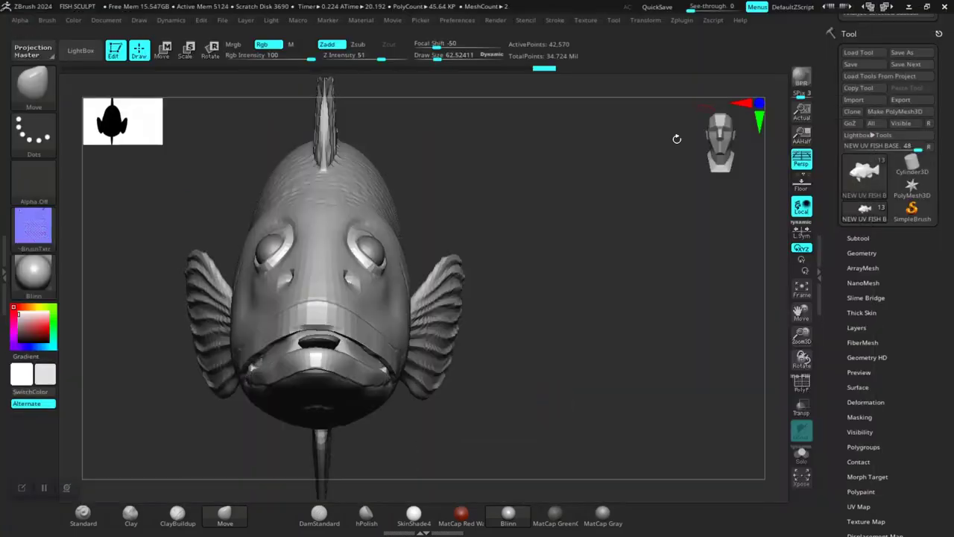
click(870, 100)
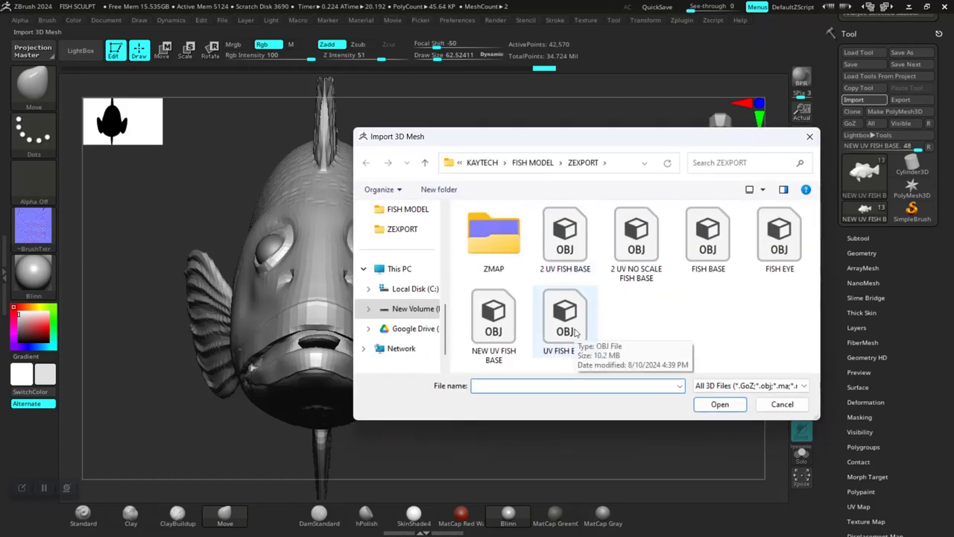
click(781, 405)
drag(606, 277, 774, 164)
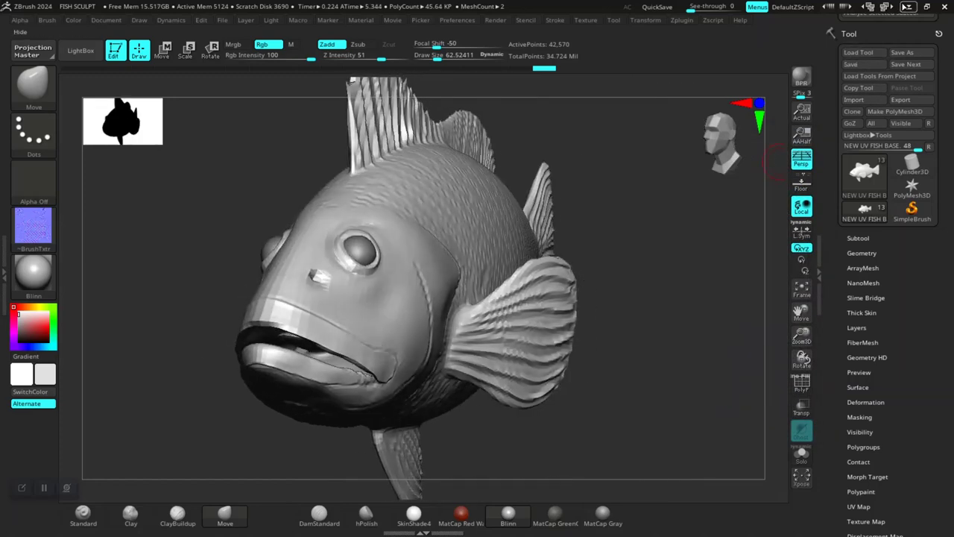
- Put away the ZBrush and File Explorer windows and return to the fish scene in Maya
click(910, 7)
click(472, 313)
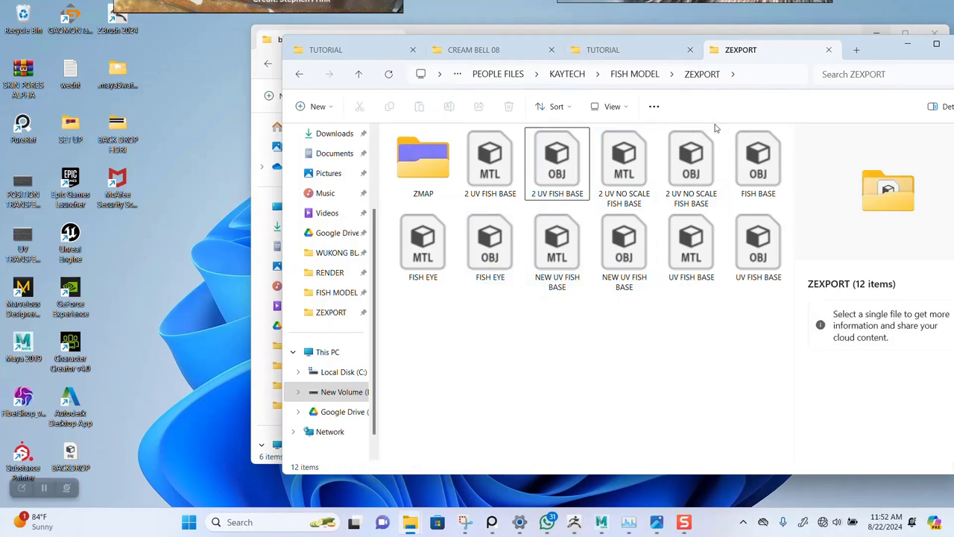
click(905, 50)
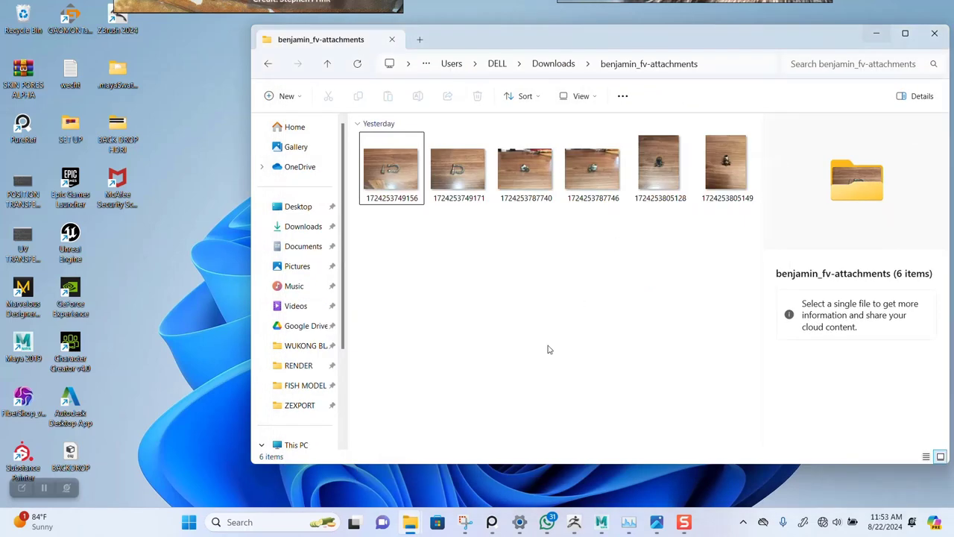
click(934, 33)
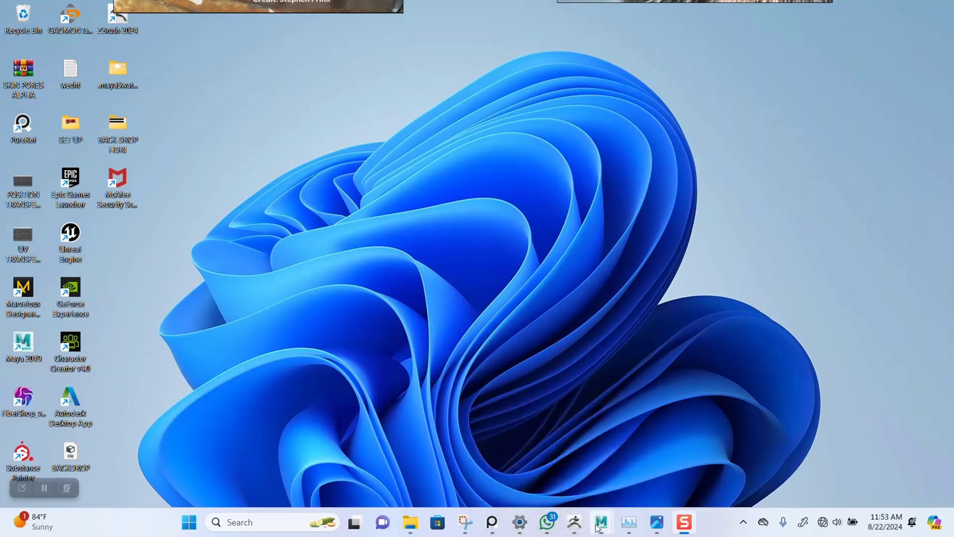
click(778, 472)
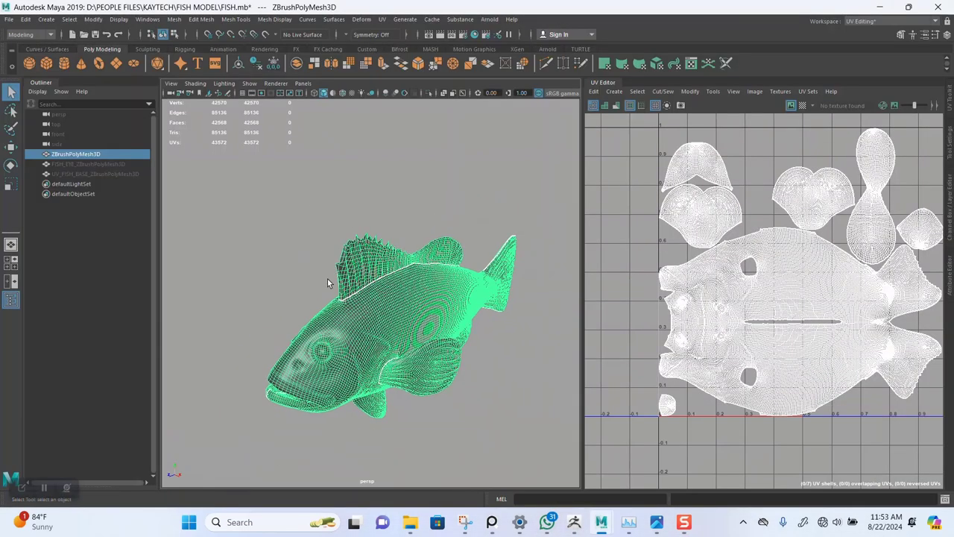
- Examine the fish mesh's UV seams and topology around the head, body and fins from several angles
alt+drag(327, 279, 285, 266)
alt+right_drag(315, 251, 329, 310)
click(377, 208)
alt+drag(349, 280, 309, 320)
click(380, 312)
alt+middle_drag(325, 331, 348, 271)
mouse_move(347, 270)
alt+right_down()
mouse_move(362, 321)
mouse_move(340, 281)
mouse_move(343, 260)
alt+right_up()
alt+middle_drag(343, 259, 360, 292)
alt+right_drag(360, 291, 375, 333)
alt+drag(375, 330, 366, 325)
alt+right_drag(367, 326, 400, 240)
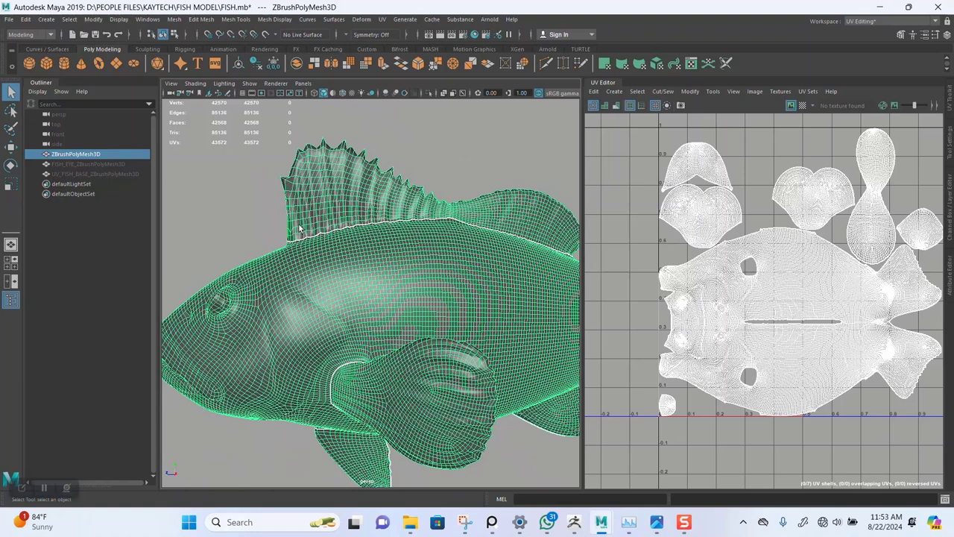
- Rename the ZBrushPolyMesh3D fish mesh as base
double_click(88, 154)
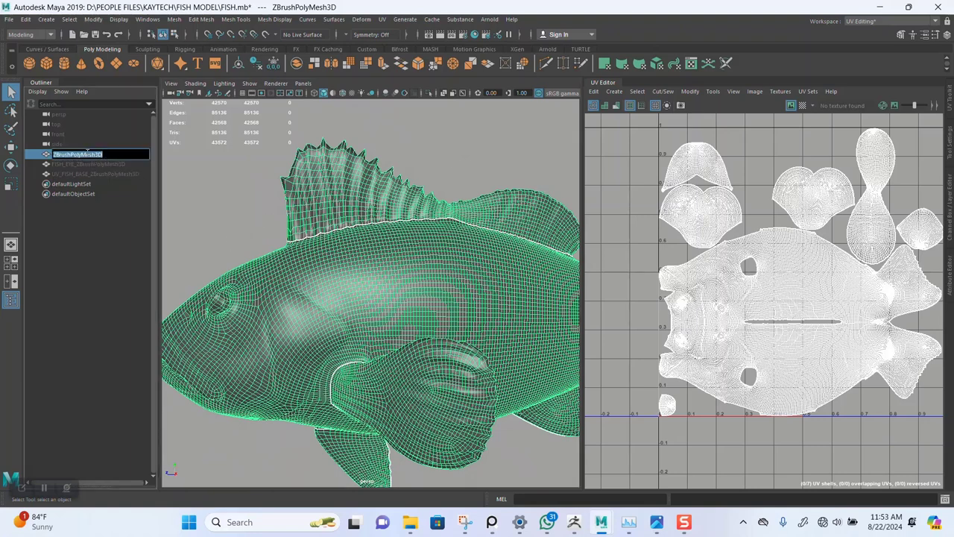
text(base)
key(Return)
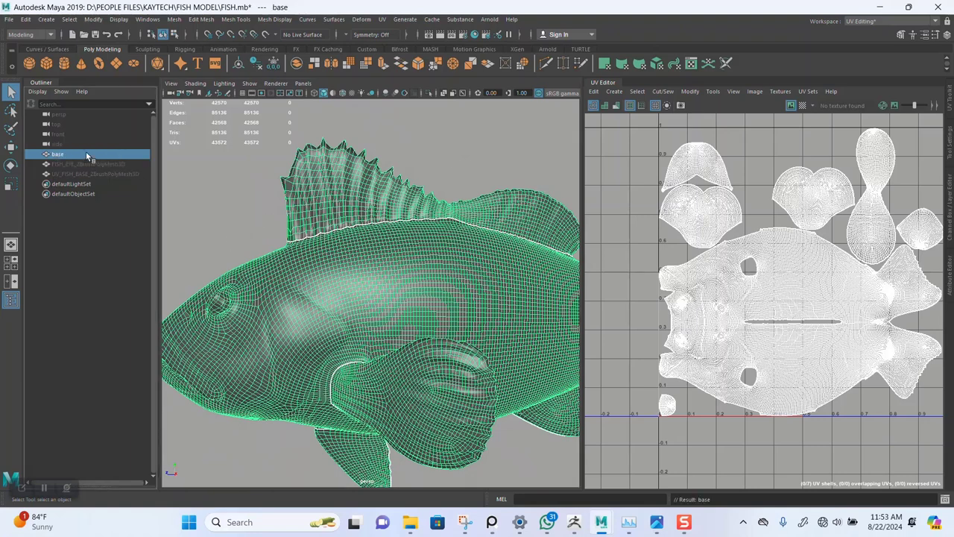
- Rename the fish body mesh as MAIN FISH and deselect it
double_click(87, 155)
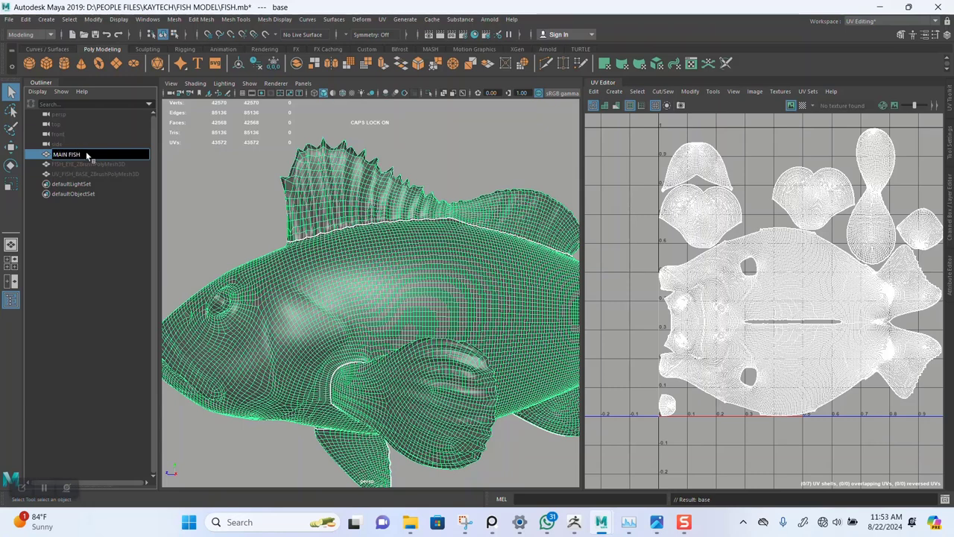
key(Return)
click(193, 185)
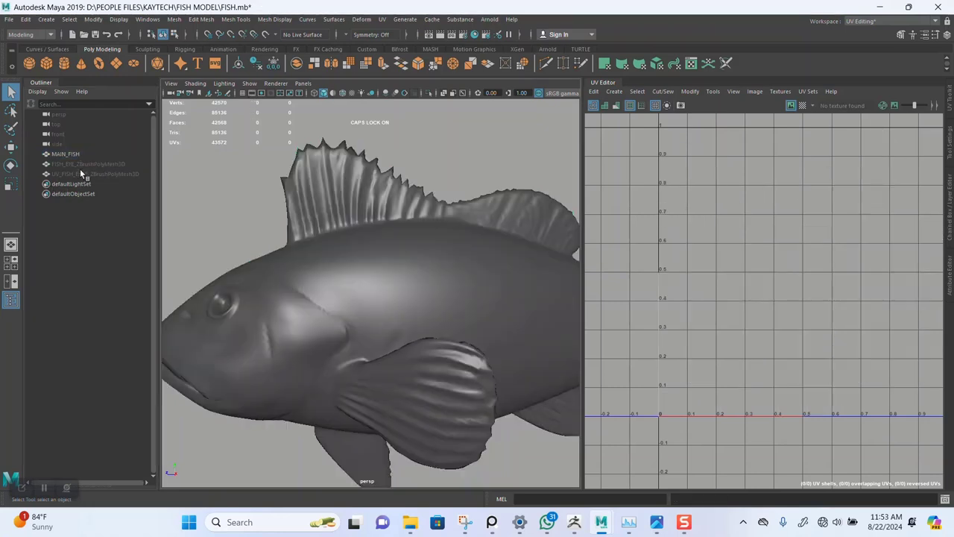
- Unhide FISH_EYE_ZBrushPolyMesh3D so the eyes show in the fish head
click(81, 166)
key(shift+h)
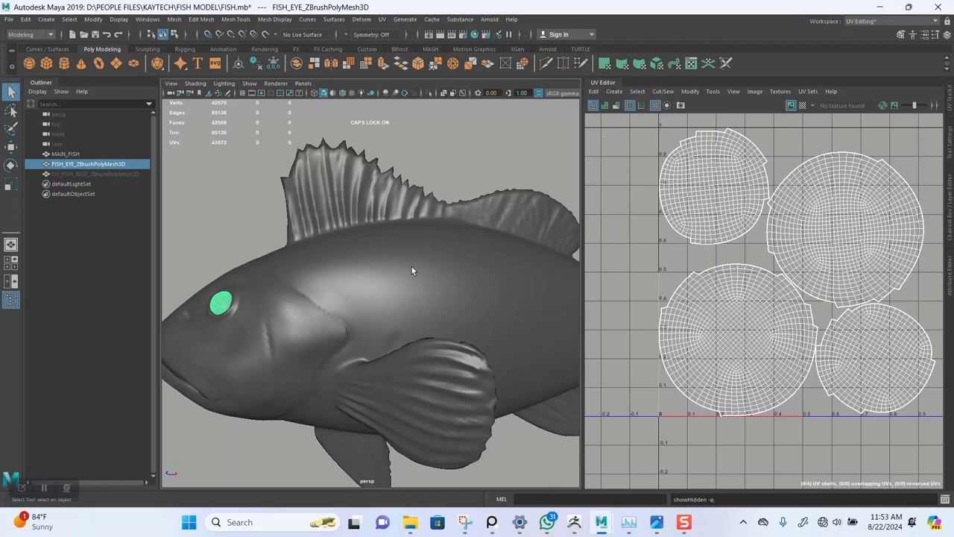
alt+drag(408, 297, 378, 271)
alt+middle_drag(373, 278, 371, 248)
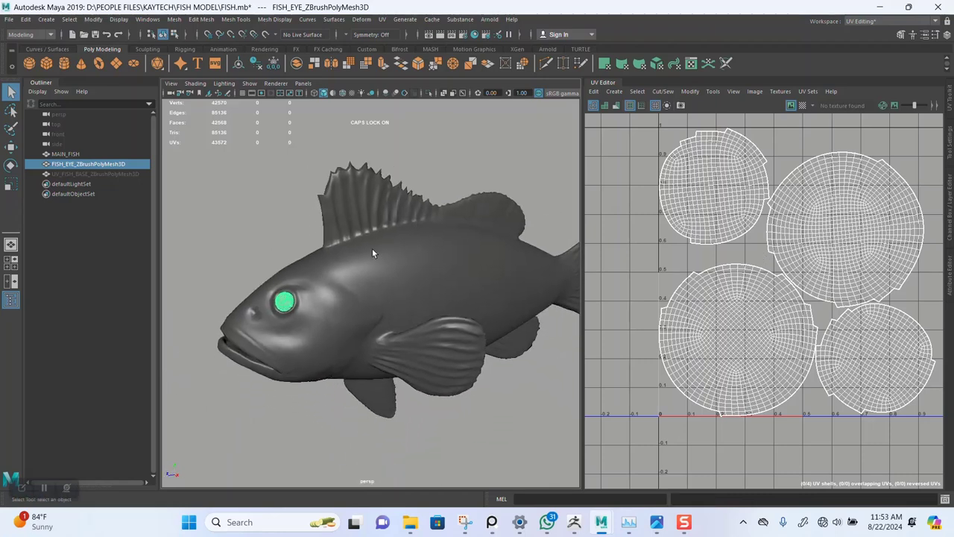
alt+right_drag(372, 249, 368, 281)
alt+drag(368, 281, 371, 254)
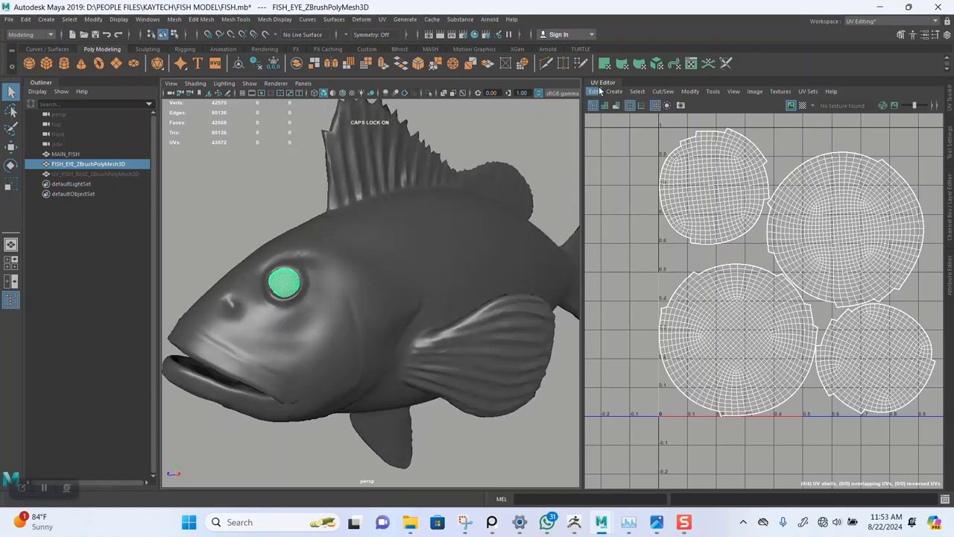
- Isolate the eye mesh in the viewport and inspect the UV seam across an eyeball
key(ctrl+1)
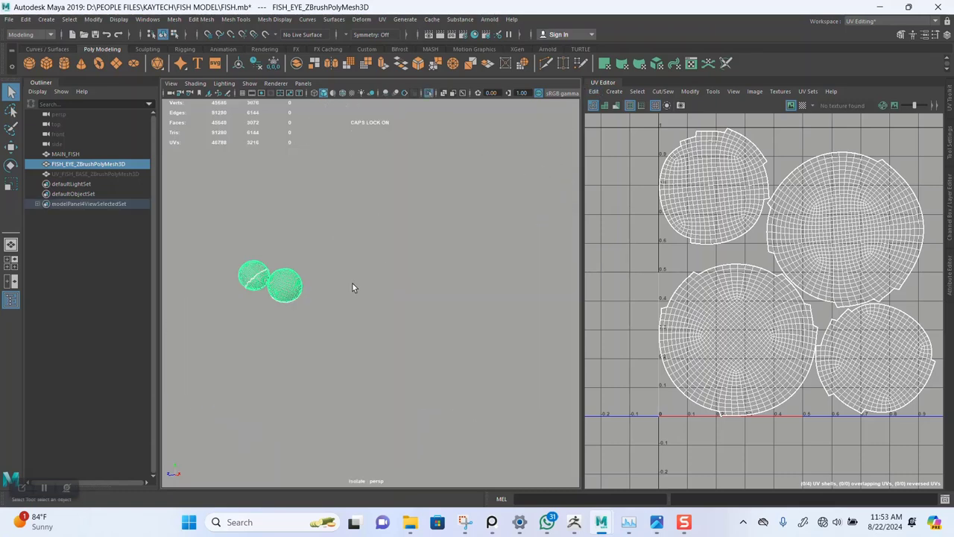
click(341, 306)
scroll(332, 343, up, 5)
alt+drag(328, 361, 407, 317)
click(477, 314)
scroll(359, 260, up, 4)
scroll(404, 290, up, 2)
alt+middle_drag(404, 285, 422, 320)
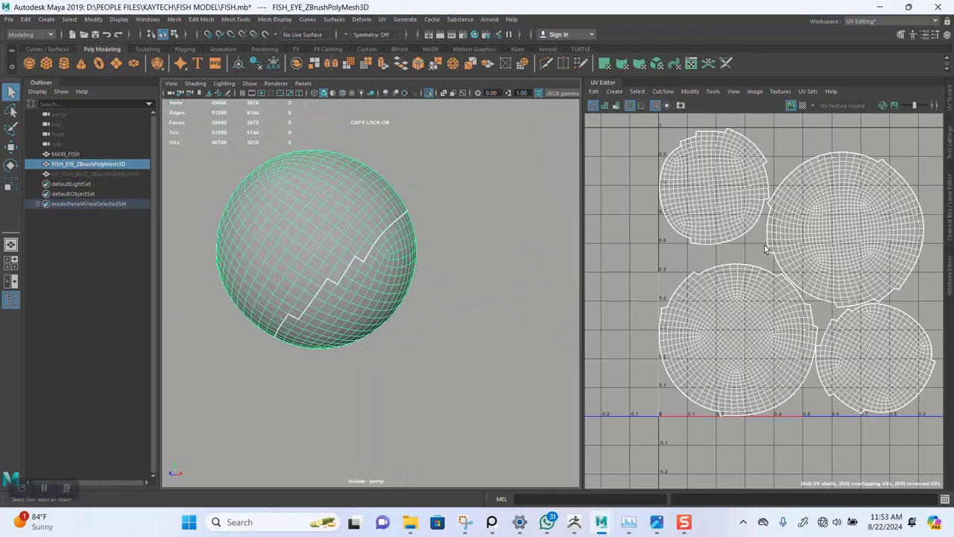
- Delete all existing UVs of the eye mesh
scroll(765, 250, up, 2)
right_drag(748, 247, 712, 231)
scroll(759, 272, down, 2)
drag(669, 152, 868, 412)
key(Delete)
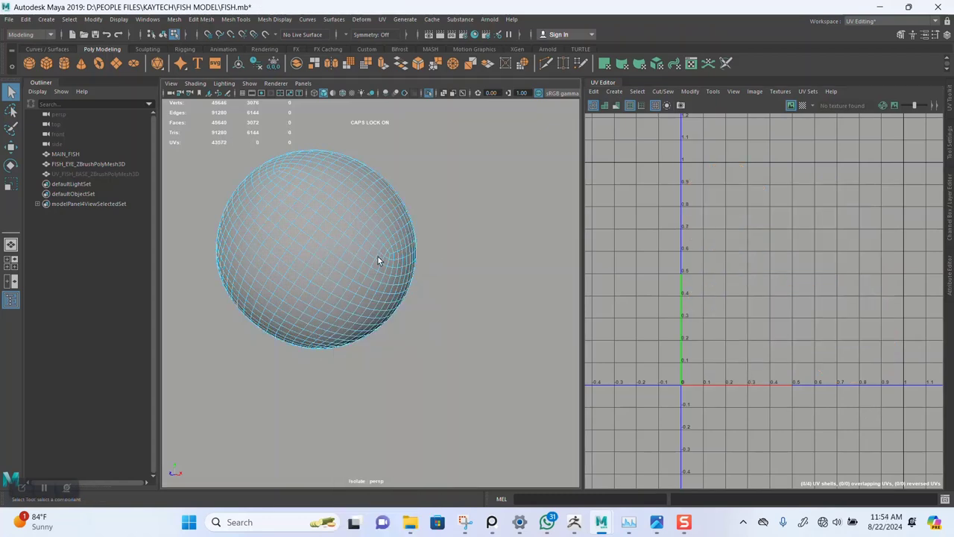
- Create a camera-based UV projection for all faces of both eyeballs
alt+right_drag(378, 256, 350, 222)
right_drag(366, 254, 368, 280)
scroll(405, 282, down, 2)
drag(301, 221, 563, 399)
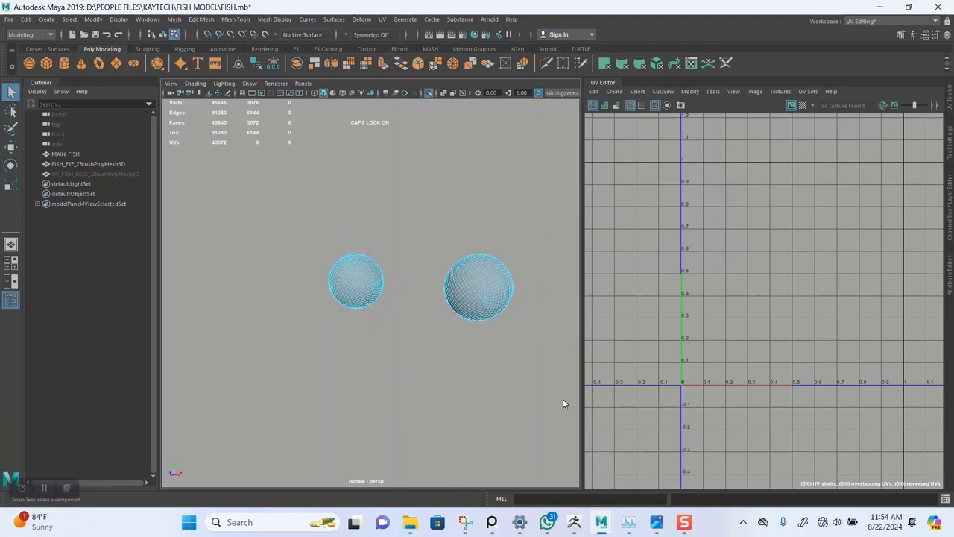
click(952, 143)
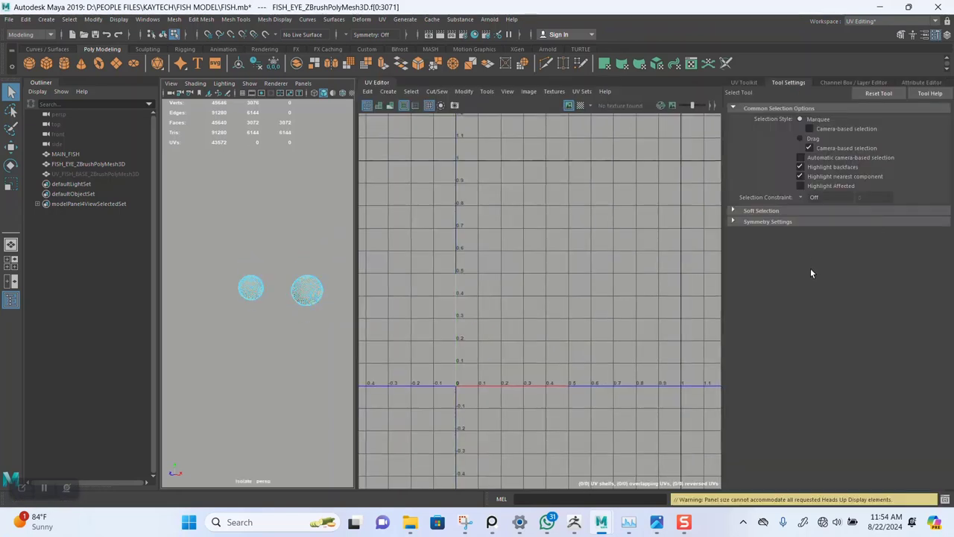
click(745, 83)
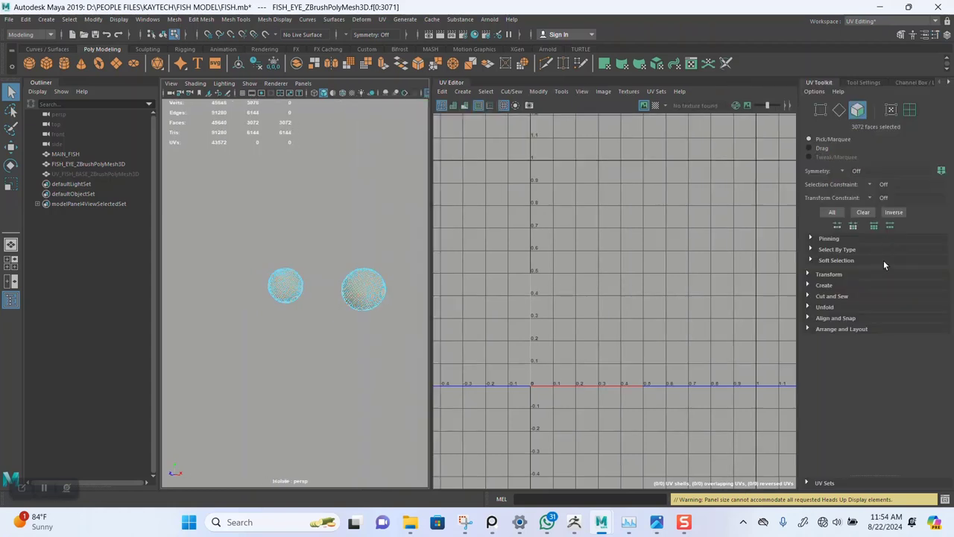
click(823, 286)
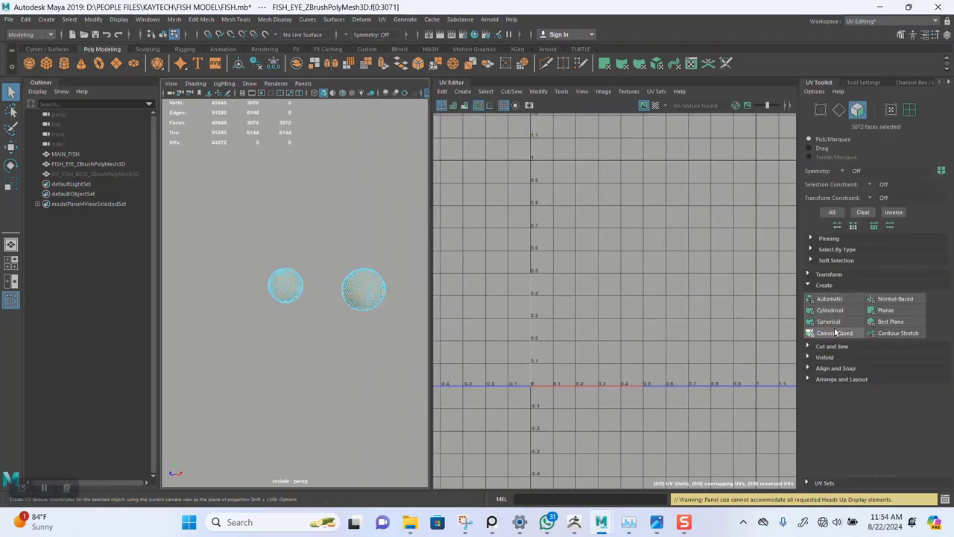
click(833, 333)
- Show the unfold, cut and layout tools and select a seam edge loop around the first eyeball
click(823, 357)
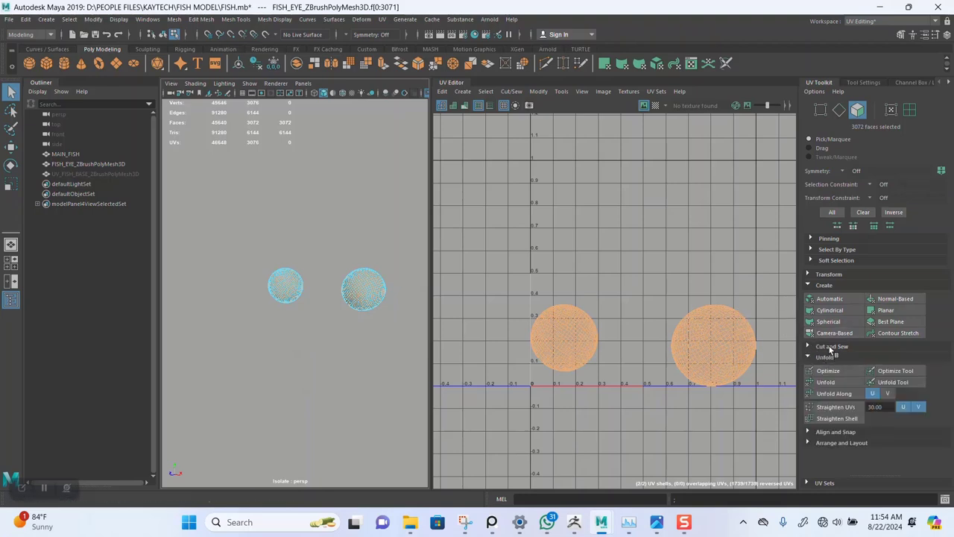
click(832, 346)
scroll(830, 365, down, 1)
click(836, 468)
click(399, 237)
alt+drag(300, 243, 303, 266)
scroll(301, 232, up, 6)
alt+right_drag(302, 266, 294, 291)
right_drag(296, 162, 319, 196)
double_click(292, 158)
- Add the matching edge loop on the second eyeball to the selection and cut the UVs along both loops
alt+middle_drag(383, 224, 318, 186)
alt+right_drag(318, 186, 339, 269)
alt+middle_drag(363, 222, 347, 224)
alt+right_drag(347, 224, 357, 236)
shift+double_click(346, 152)
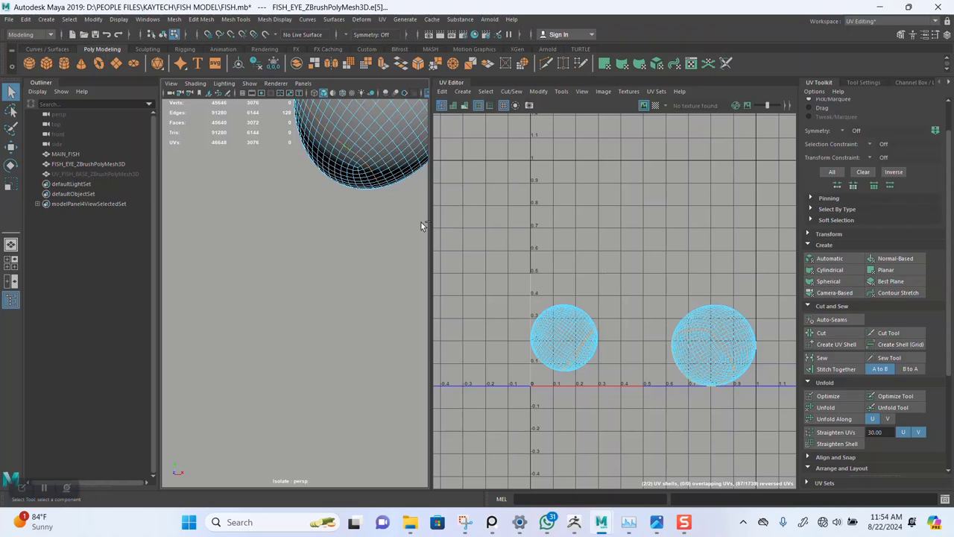
double_click(360, 172)
shift+click(359, 168)
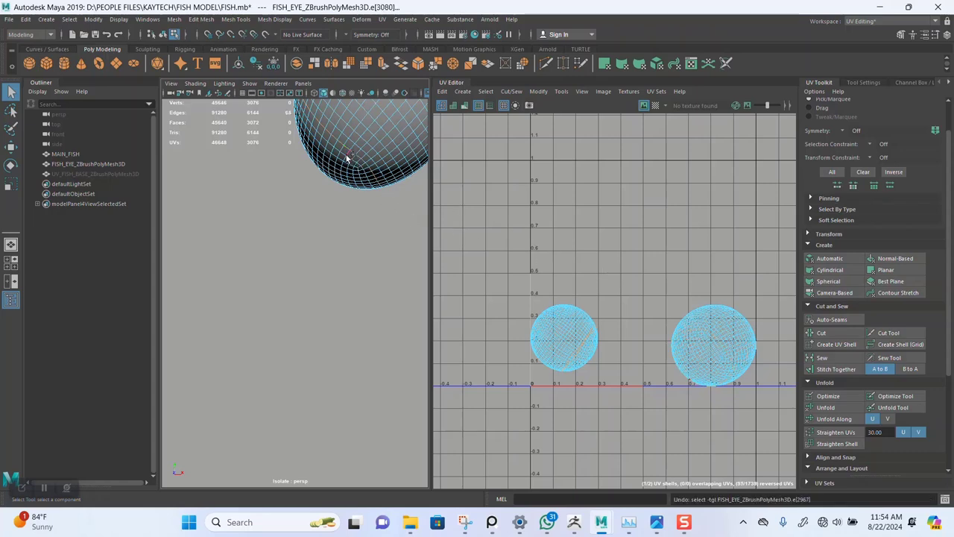
alt+middle_drag(353, 163, 359, 178)
alt+right_drag(358, 179, 338, 194)
mouse_move(339, 194)
alt+mouse_down()
mouse_move(338, 208)
mouse_move(348, 194)
alt+mouse_up()
alt+middle_drag(348, 194, 350, 188)
alt+right_drag(349, 189, 358, 196)
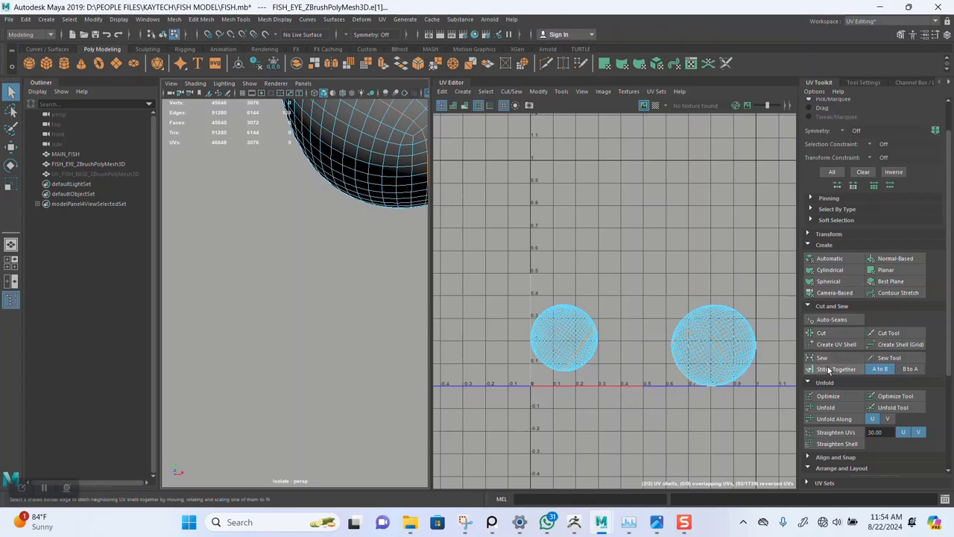
click(821, 332)
- Unfold all the UV shells of both eyes and lay them out in the UV tile
right_drag(663, 237, 616, 221)
drag(550, 327, 755, 328)
drag(504, 261, 725, 431)
scroll(845, 402, down, 3)
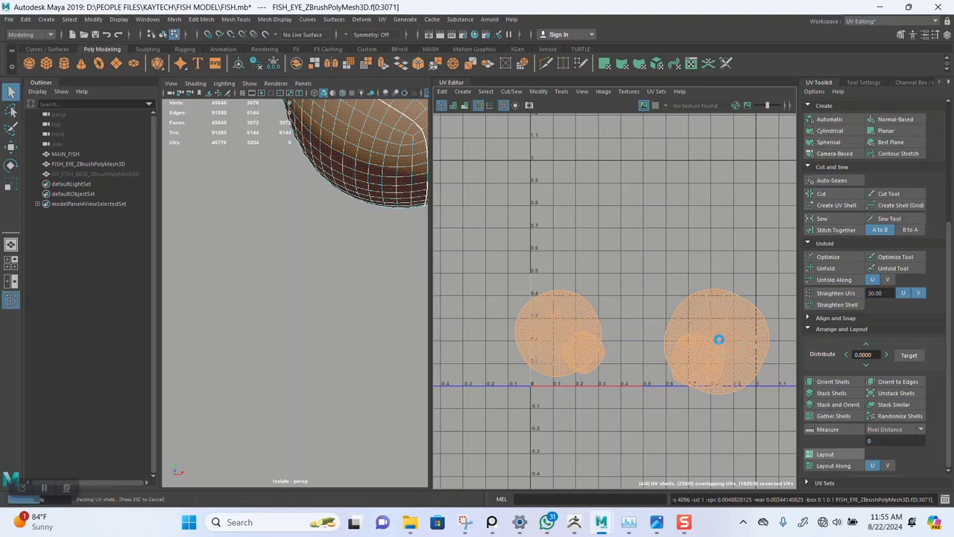
click(689, 225)
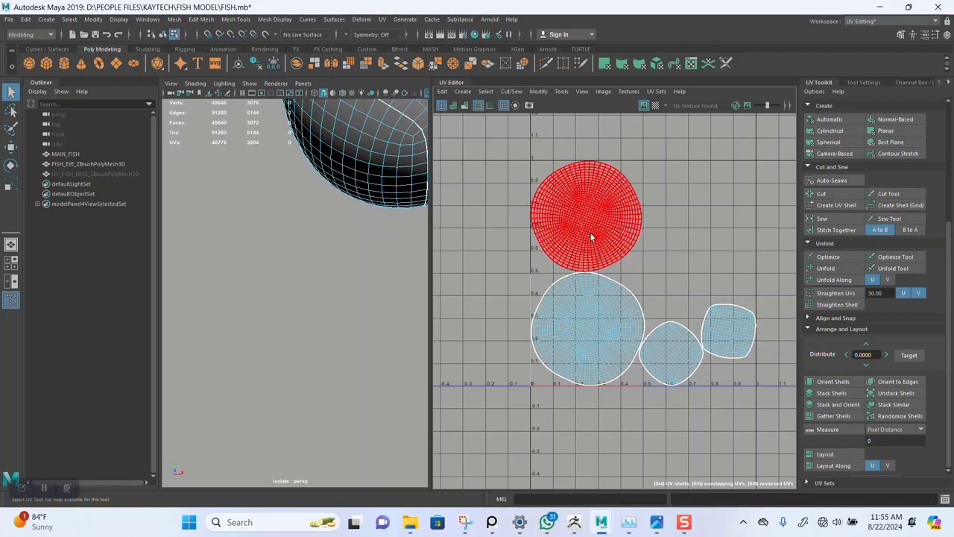
- Orient the eye UV shells, lay them out again and deselect them
click(833, 384)
click(825, 454)
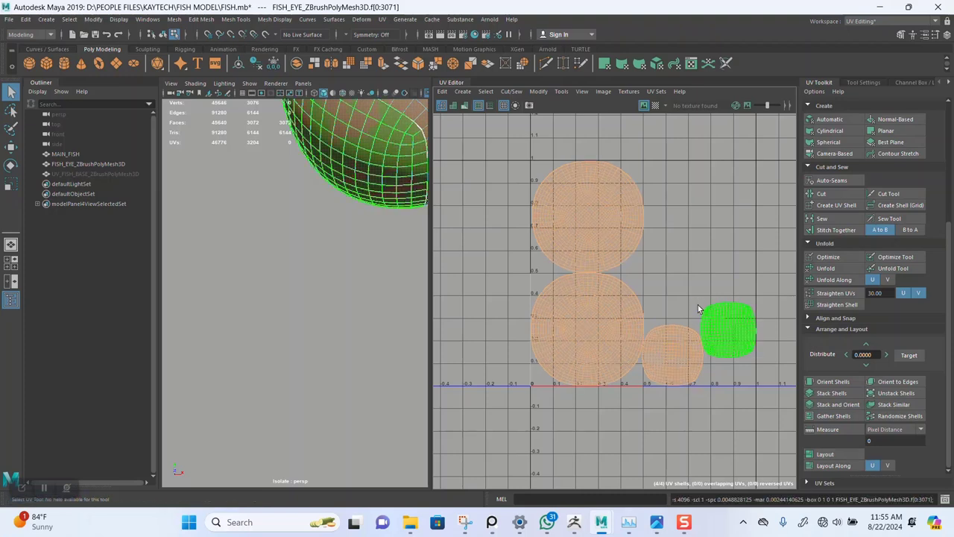
click(692, 271)
key(f)
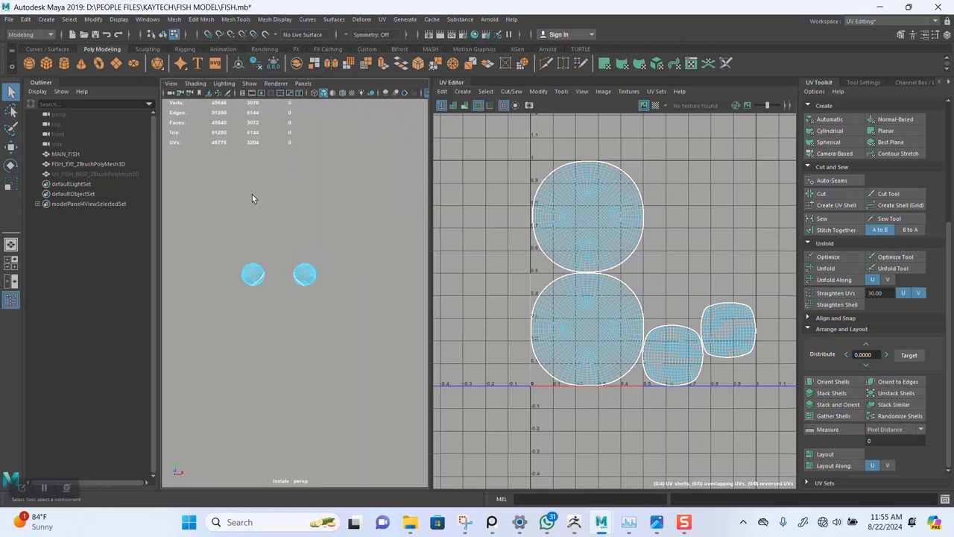
- Return the eyes to object mode and switch the viewport background to the blue gradient
right_drag(273, 176, 292, 163)
click(333, 226)
key(alt+b)
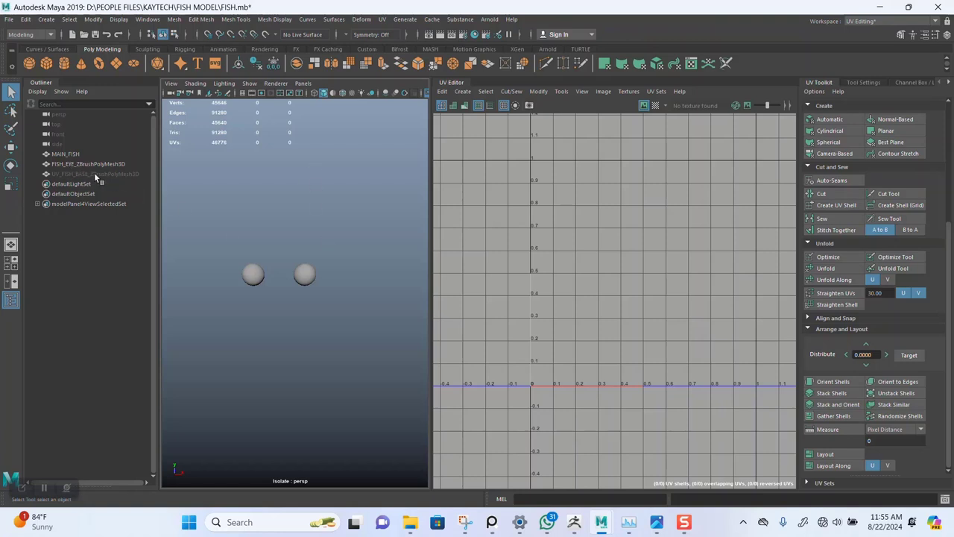
alt+right_drag(345, 294, 337, 328)
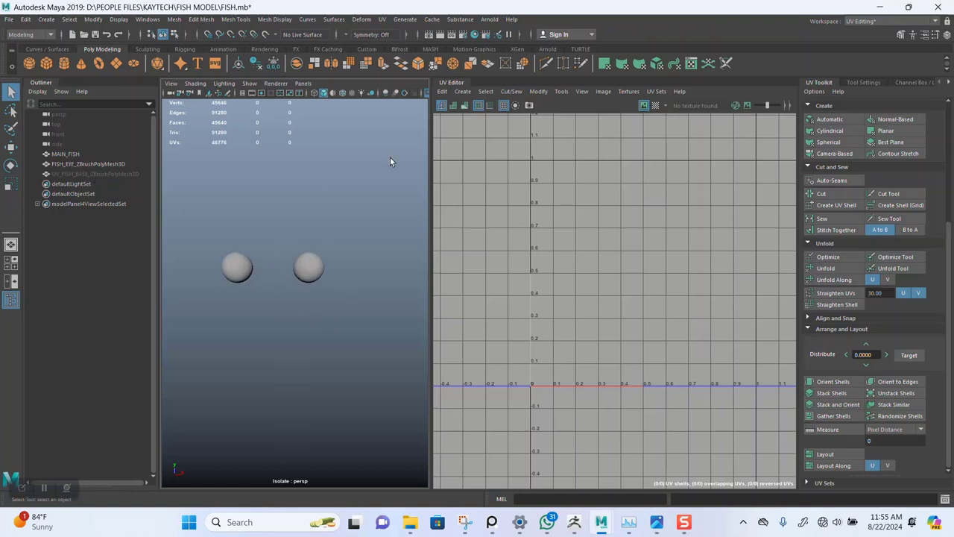
- Collapse the UV Editor and end the eyes' isolation to show the whole fish
click(447, 85)
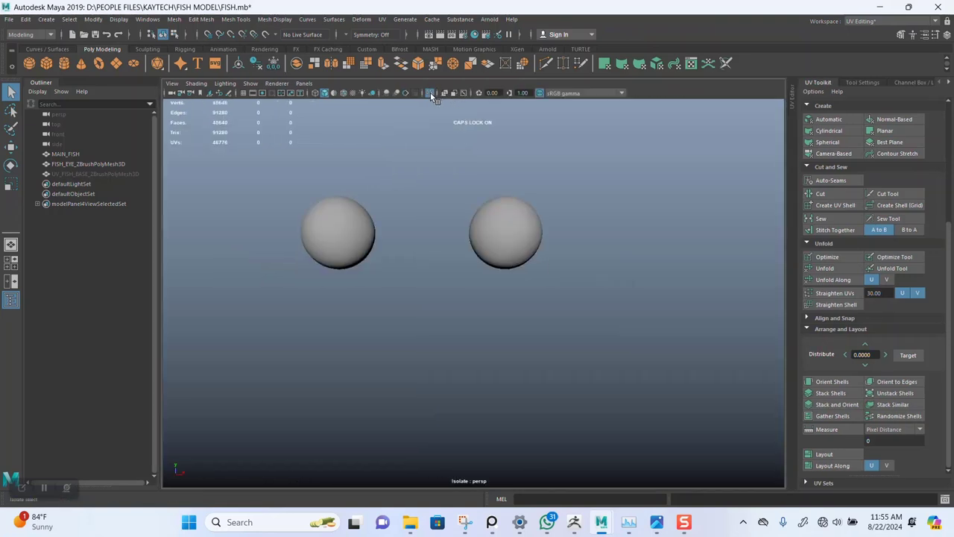
click(430, 94)
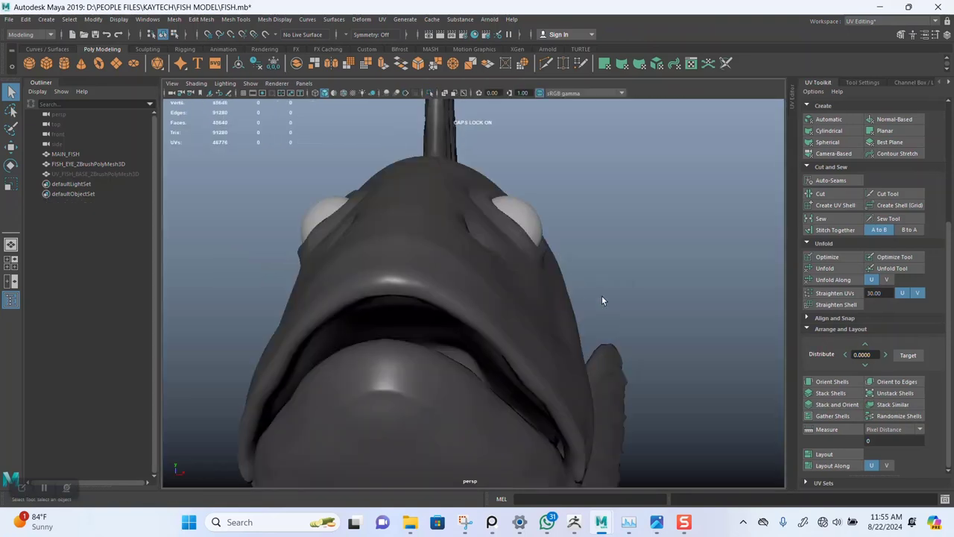
alt+drag(606, 296, 481, 281)
alt+middle_drag(481, 281, 484, 261)
alt+right_drag(484, 261, 462, 281)
mouse_move(462, 281)
alt+mouse_down()
mouse_move(481, 292)
mouse_move(467, 298)
alt+mouse_up()
- Examine the fish's head, eyes and gill area up close, with and without the wireframe
alt+middle_drag(511, 330, 453, 257)
alt+drag(453, 255, 432, 290)
click(492, 315)
click(636, 341)
alt+right_drag(473, 269, 549, 391)
click(421, 250)
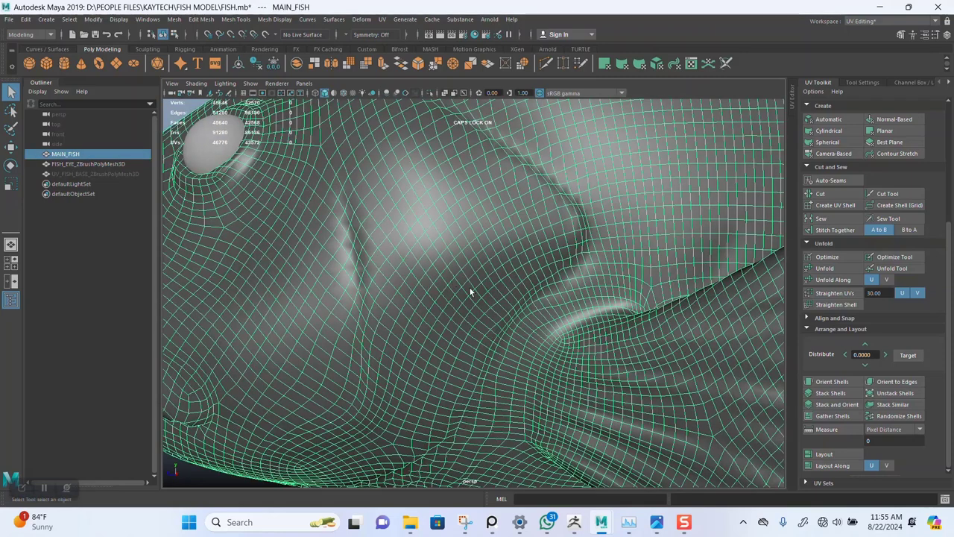
alt+right_drag(471, 287, 392, 222)
alt+right_drag(511, 313, 403, 228)
mouse_move(403, 229)
alt+mouse_down()
mouse_move(459, 246)
mouse_move(465, 232)
mouse_move(408, 228)
alt+mouse_up()
click(370, 193)
alt+right_drag(370, 193, 413, 239)
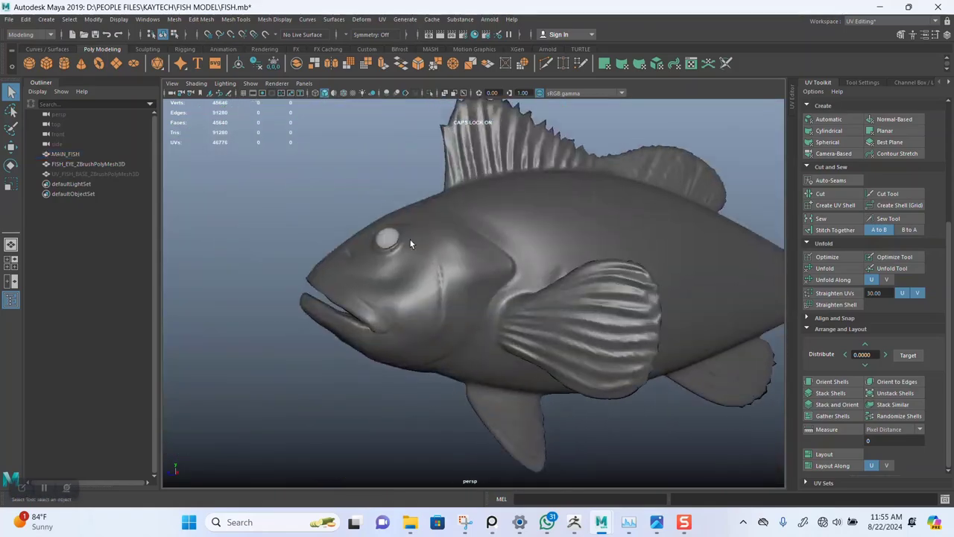
- Save the fish scene with the whole model in side view
alt+middle_drag(430, 266, 404, 273)
alt+right_drag(507, 325, 456, 286)
alt+drag(457, 288, 389, 322)
key(ctrl+s)
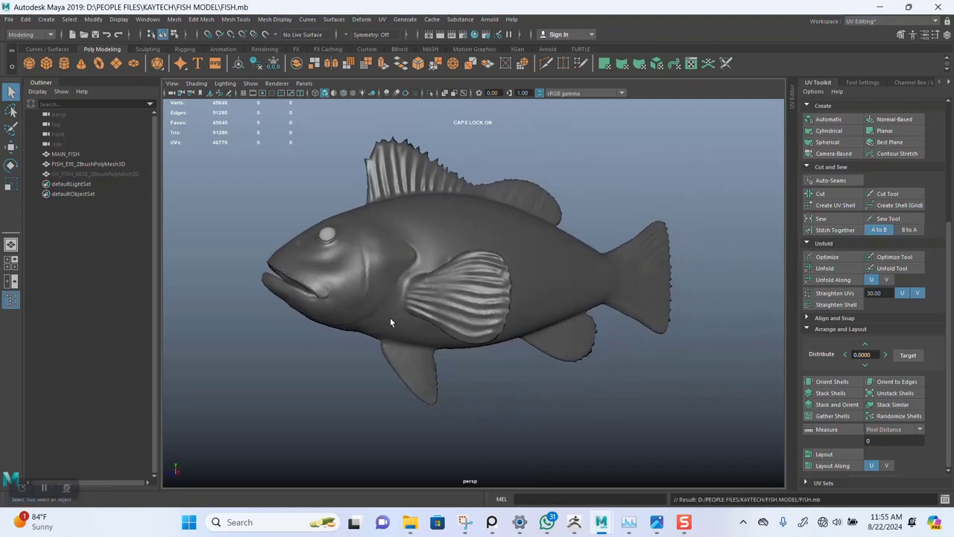
- Select the MAIN_FISH mesh and switch to the Modeling - Standard workspace
click(403, 253)
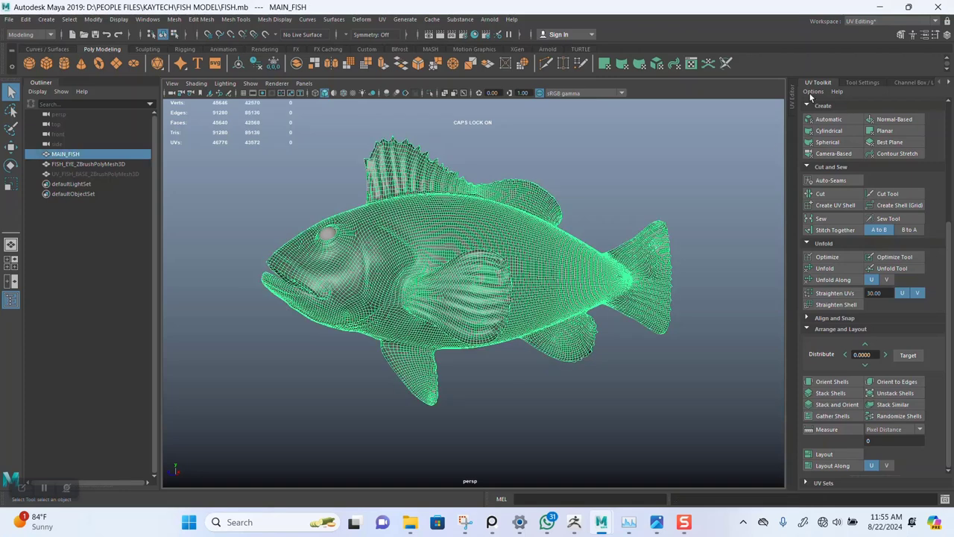
click(856, 24)
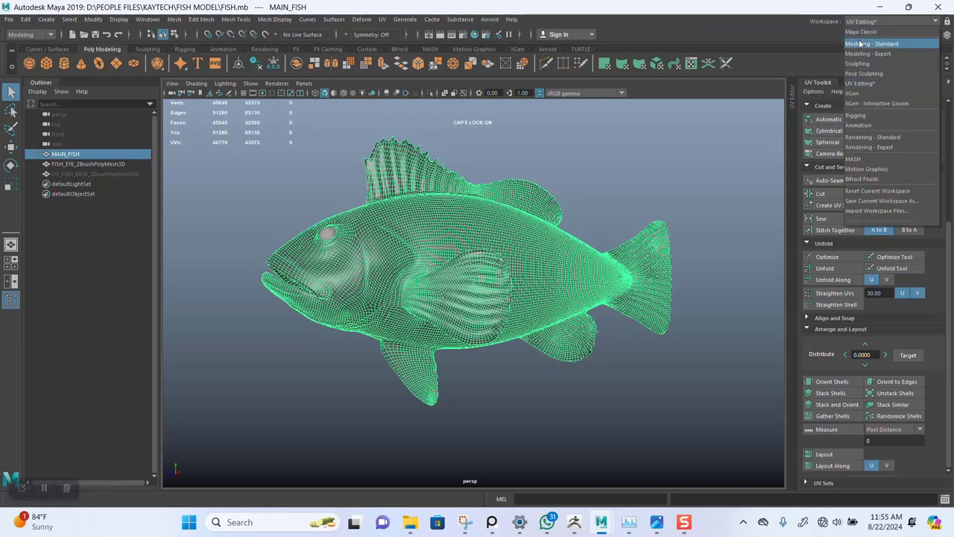
click(872, 43)
- Assign a new Lambert material to the MAIN_FISH mesh and name it FISH BODY
right_drag(525, 242, 593, 454)
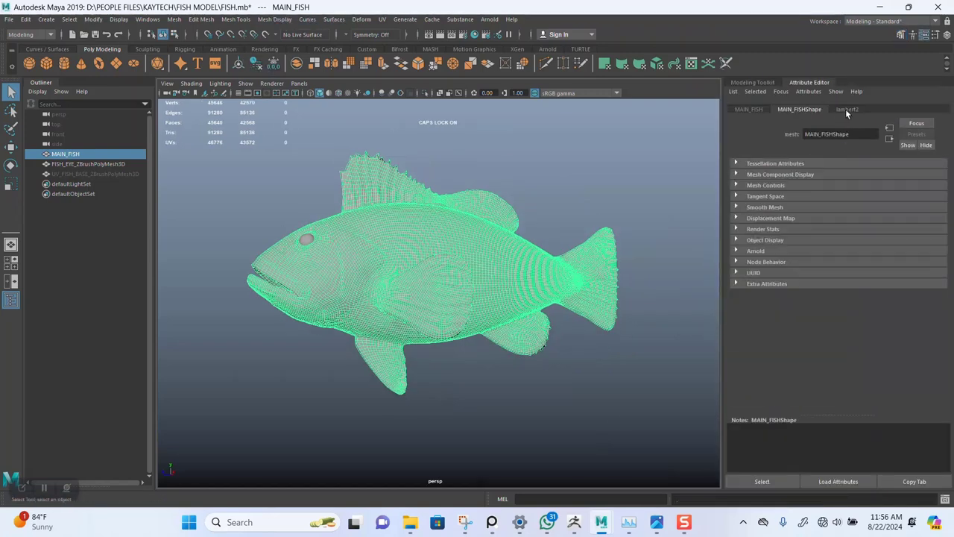
click(847, 109)
drag(848, 134, 790, 134)
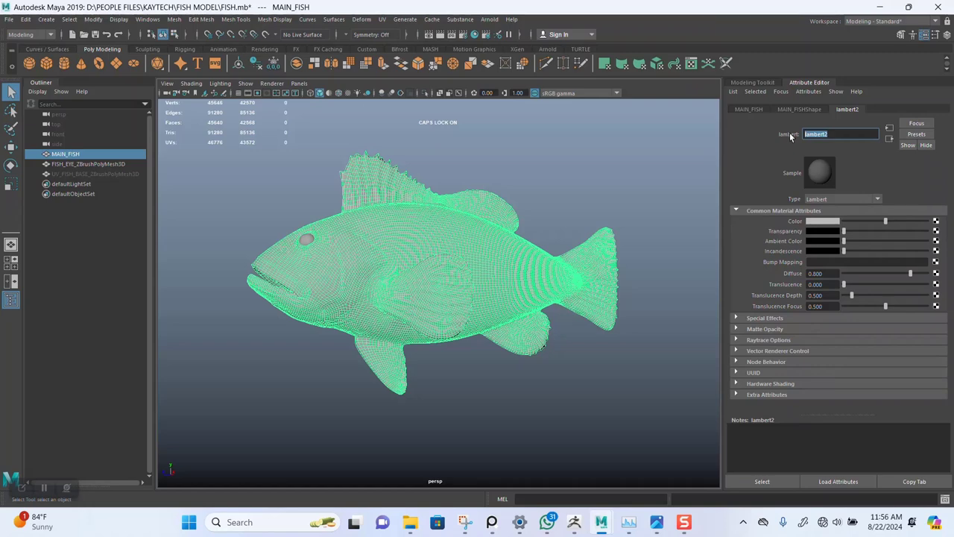
text(FISH BODY)
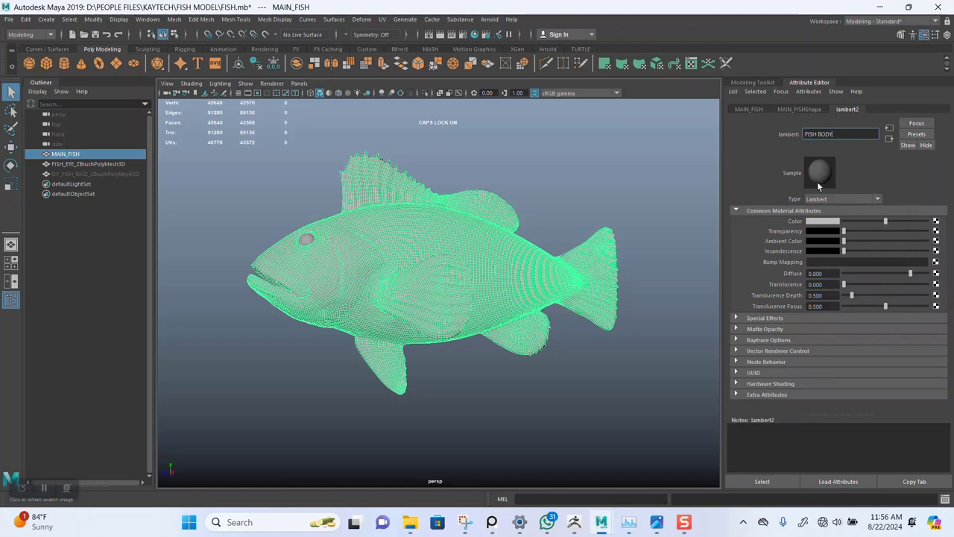
key(Return)
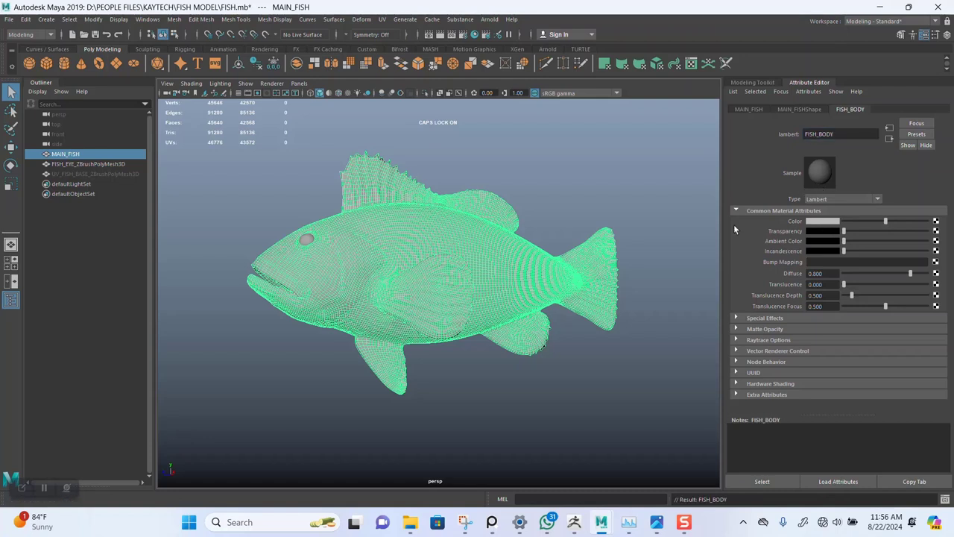
scroll(468, 299, up, 2)
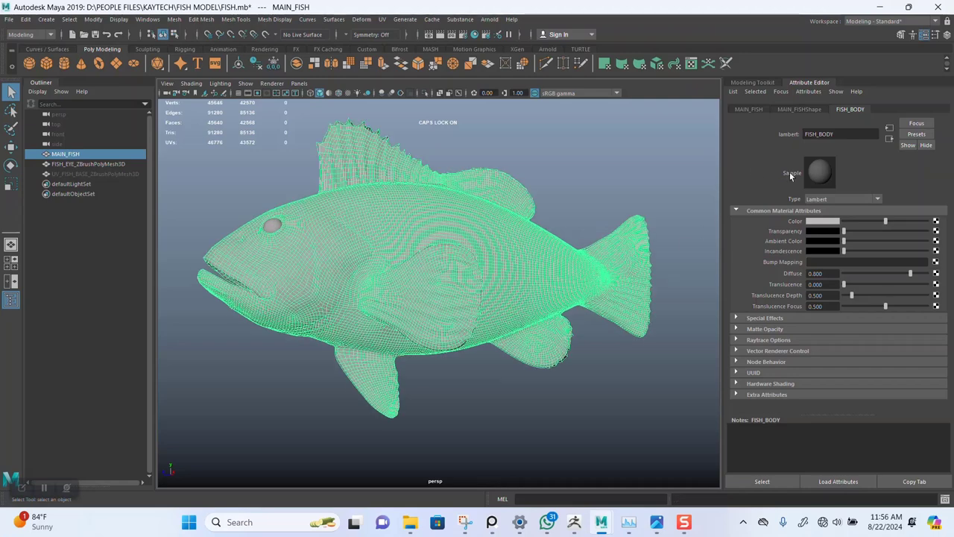
- Set the fish body material's colour to the red swatch and deselect the mesh
click(820, 224)
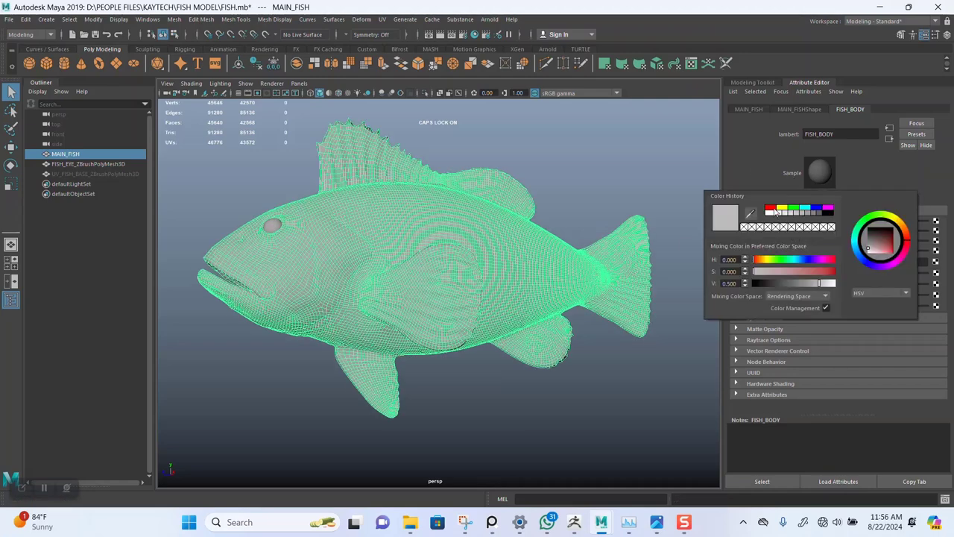
click(772, 209)
click(215, 176)
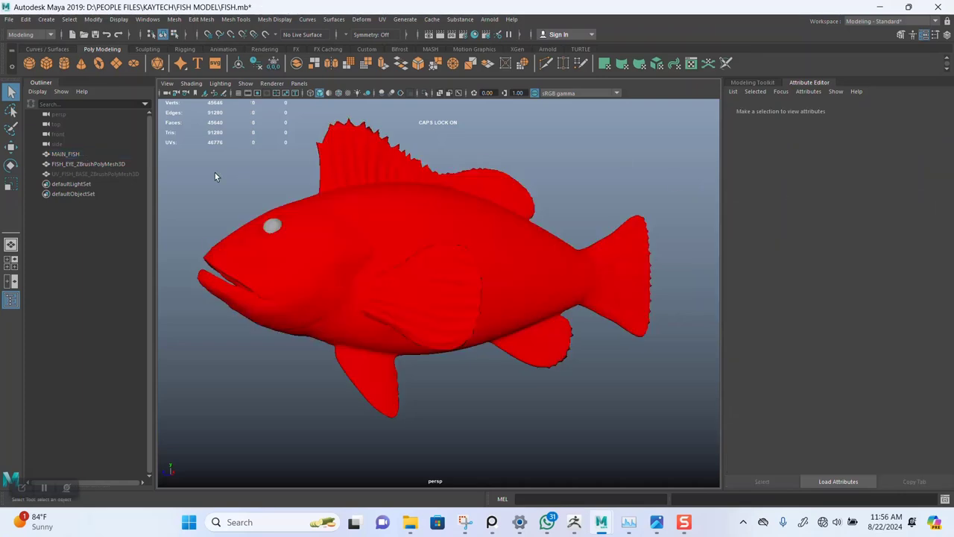
- Shorten the eye mesh's name to FISH_EYE by removing the ZBrush suffix
click(71, 165)
drag(76, 163, 151, 174)
key(BackSpace)
key(BackSpace)
key(Return)
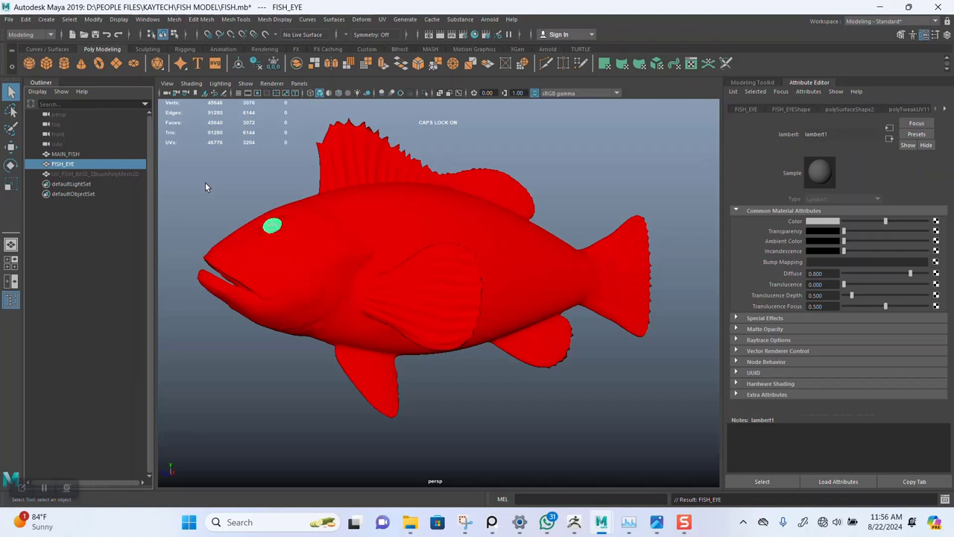
double_click(70, 164)
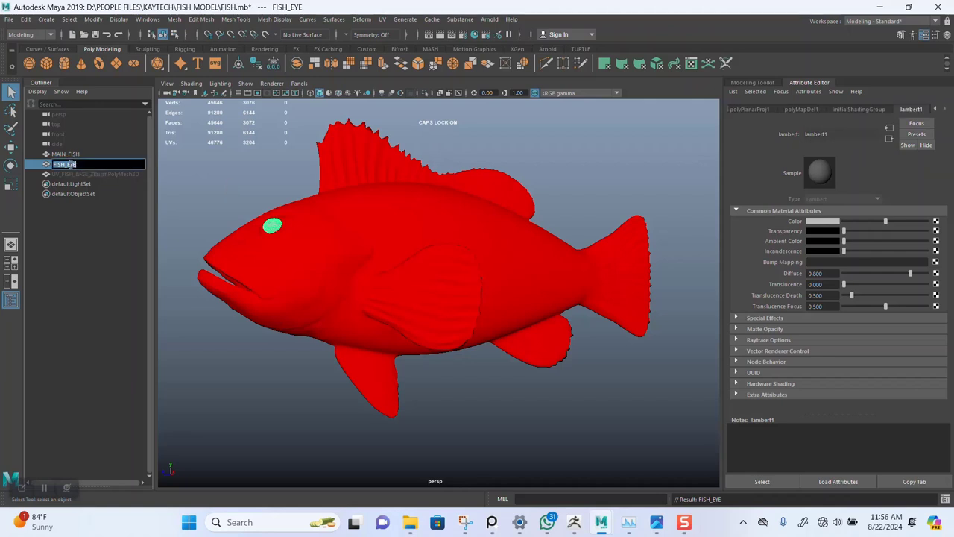
click(214, 158)
- Assign a new Lambert material to the FISH_EYE mesh and name it FISH EYE MAT
click(274, 225)
alt+right_drag(277, 226, 297, 263)
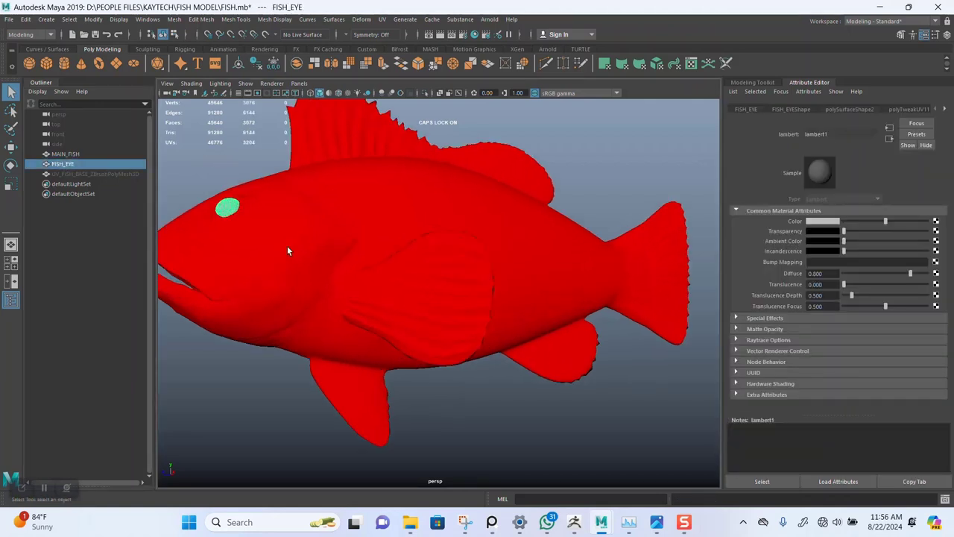
scroll(297, 263, up, 2)
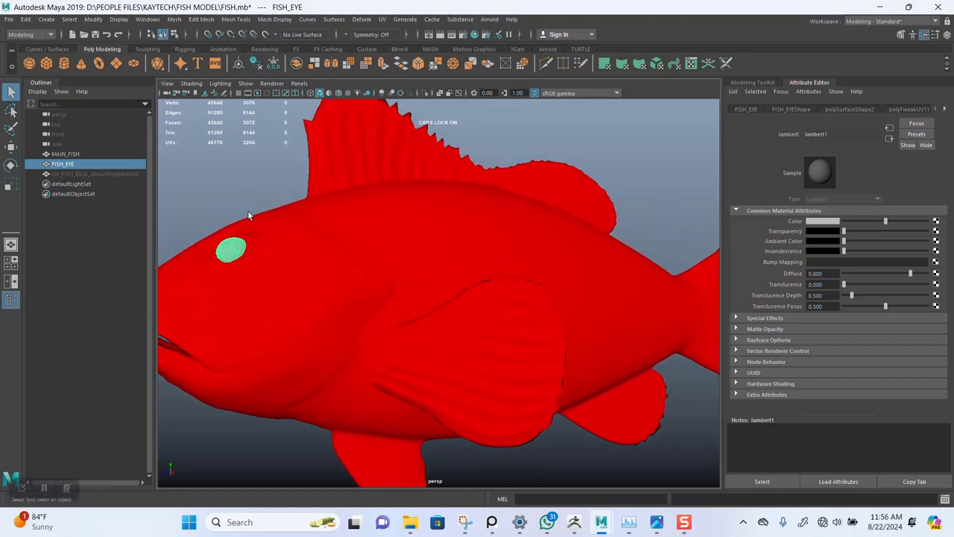
right_click(233, 240)
mouse_move(258, 501)
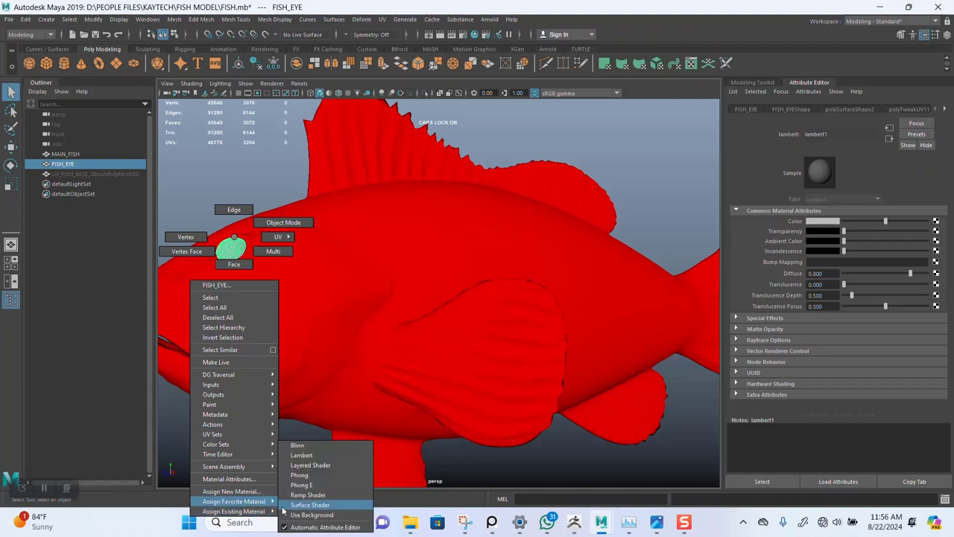
click(301, 454)
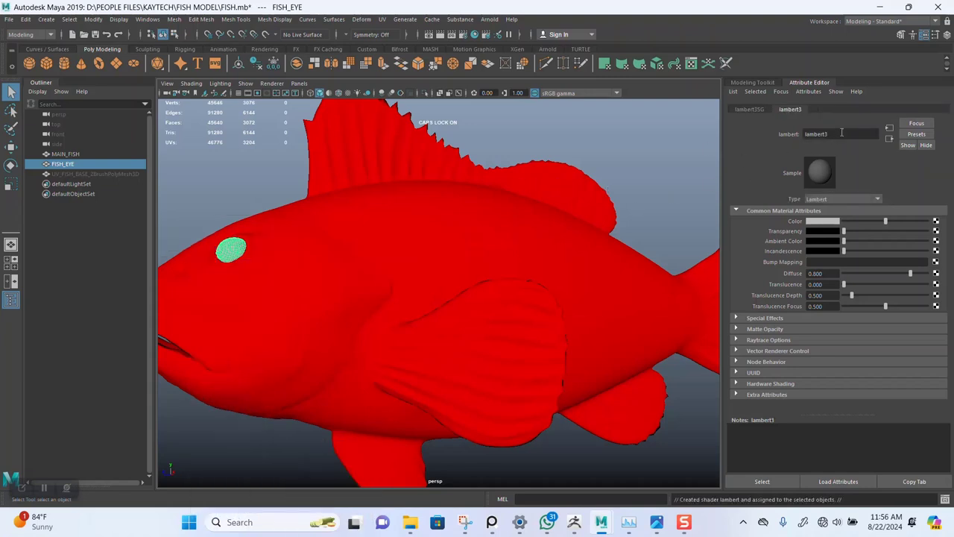
drag(841, 133, 777, 140)
text(FISH EYE MAT)
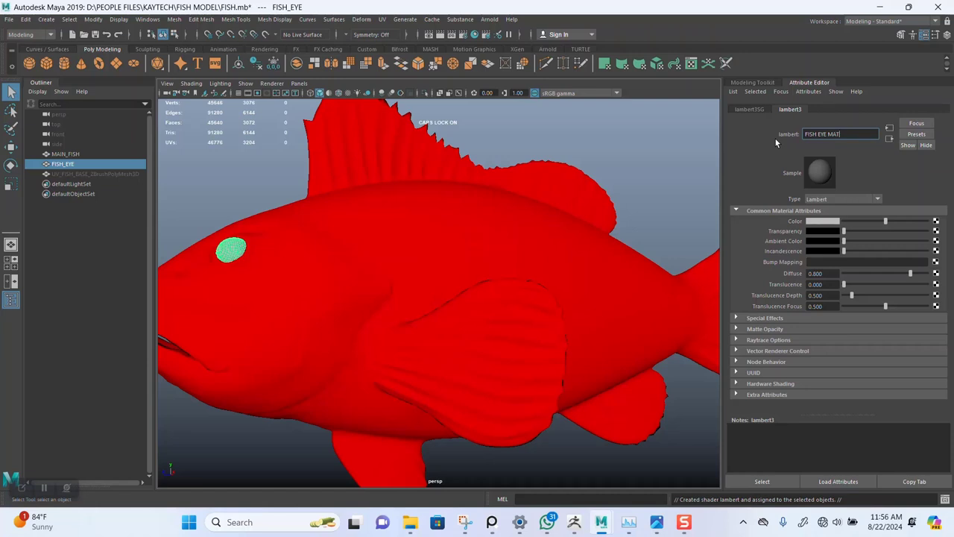
key(Return)
- Set the eye material's colour to yellow and check both eyes from the front of the fish
scroll(546, 192, down, 3)
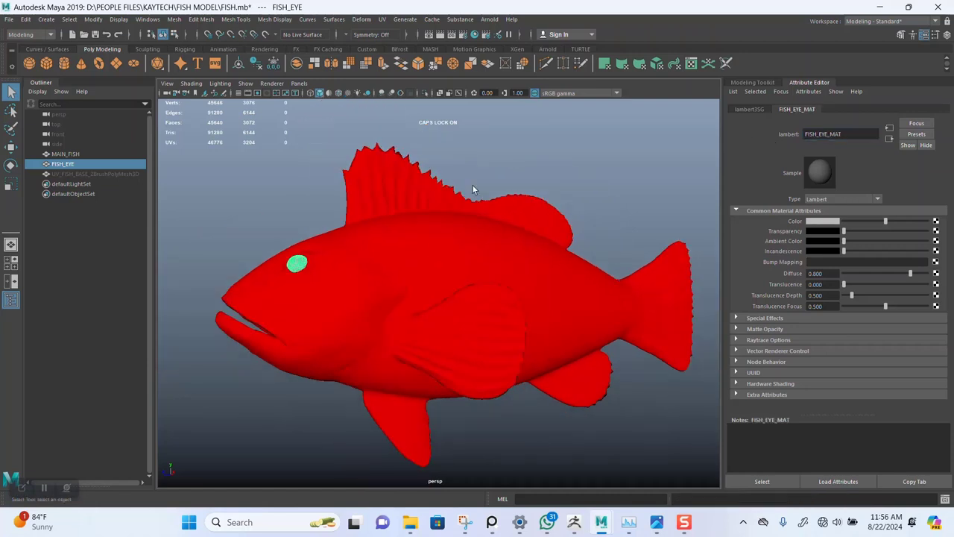
click(814, 222)
click(778, 192)
click(581, 234)
scroll(581, 234, down, 3)
alt+drag(388, 220, 481, 344)
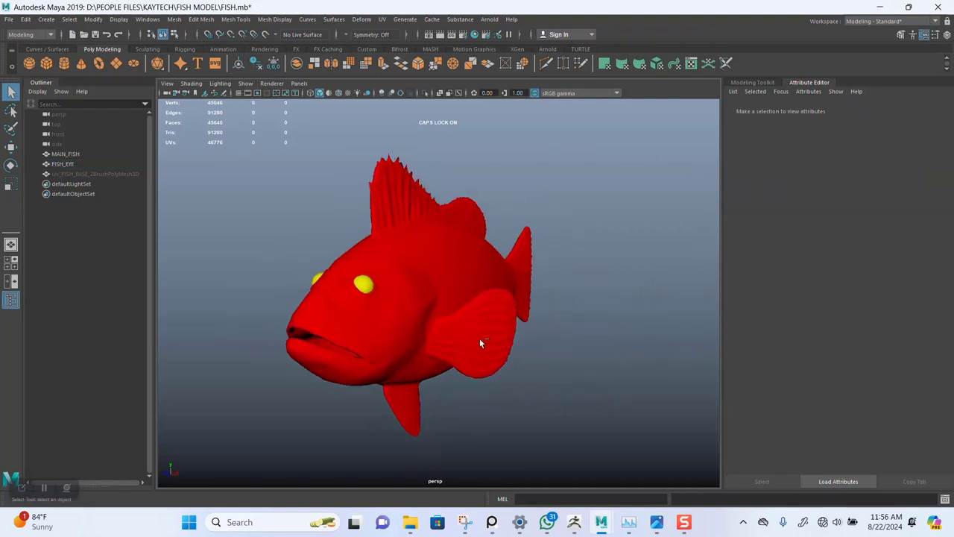
- Save the fish scene and launch Substance Painter
key(ctrl+s)
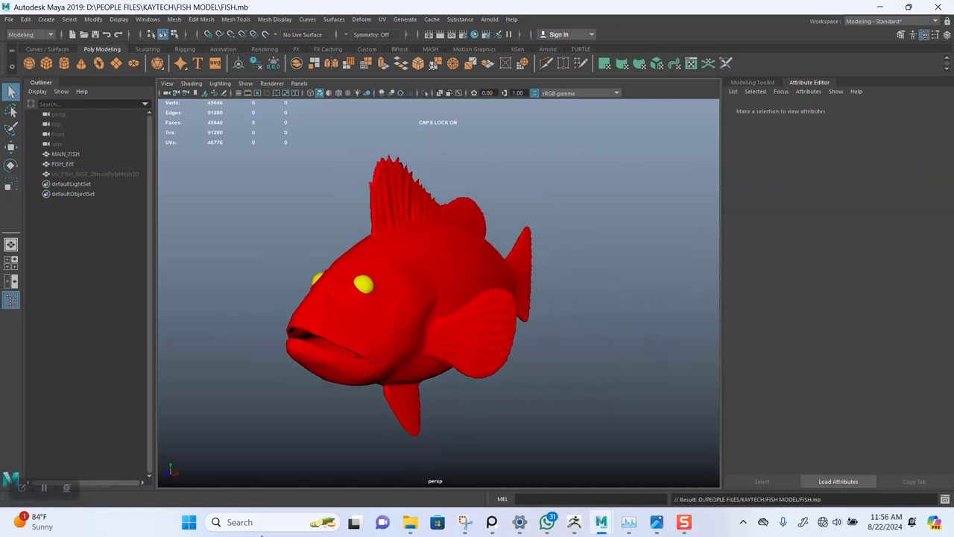
click(231, 522)
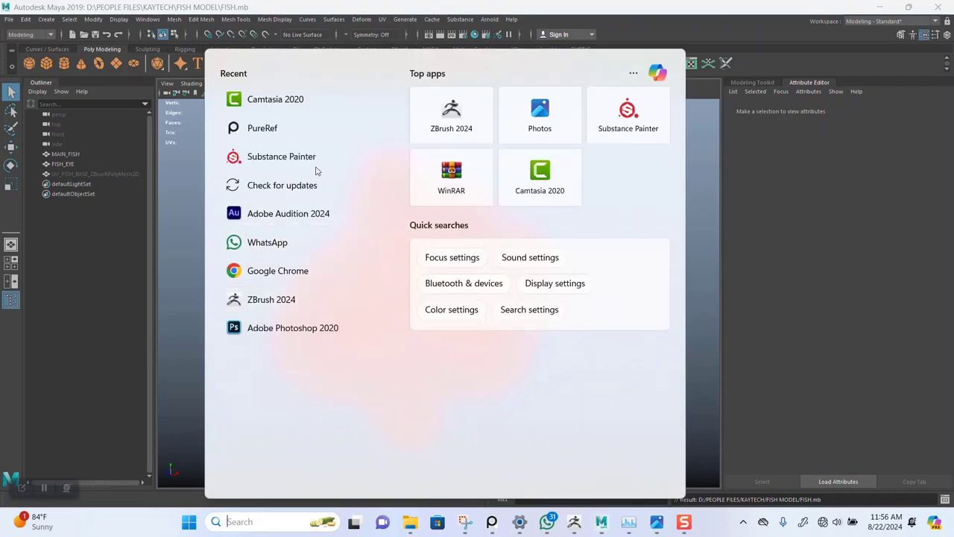
key(Escape)
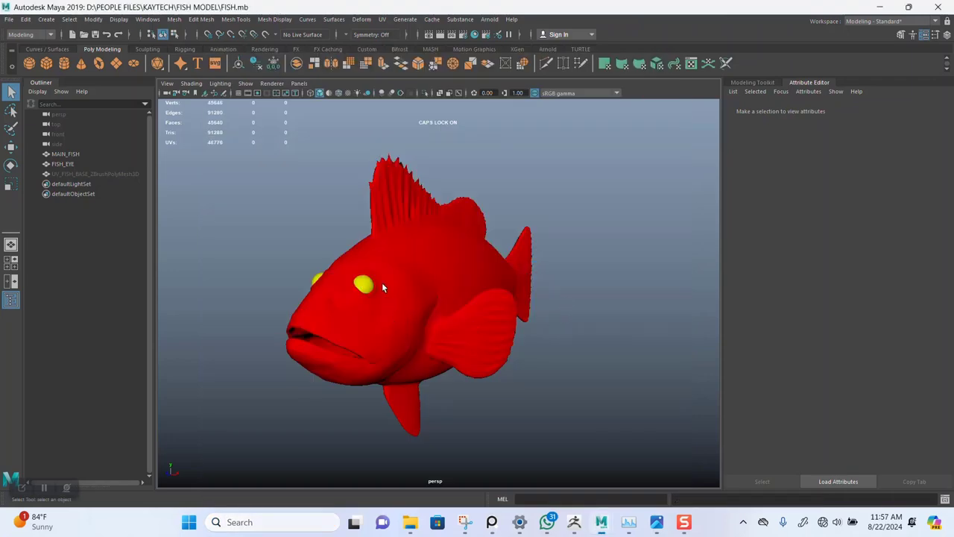
- Export the selected body and eye meshes as an FBX file named FISH MODEL in the FISH MODEL folder
click(377, 290)
drag(268, 186, 522, 417)
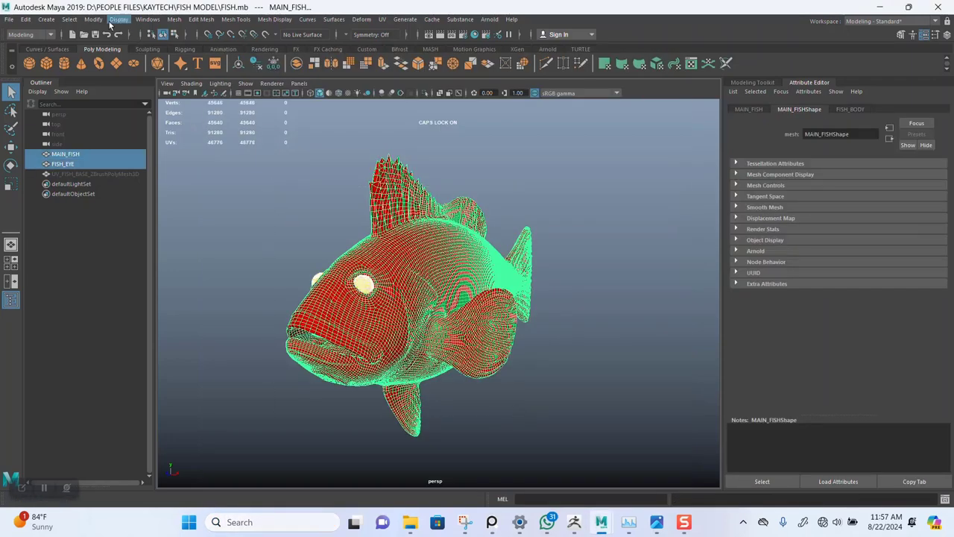
click(10, 19)
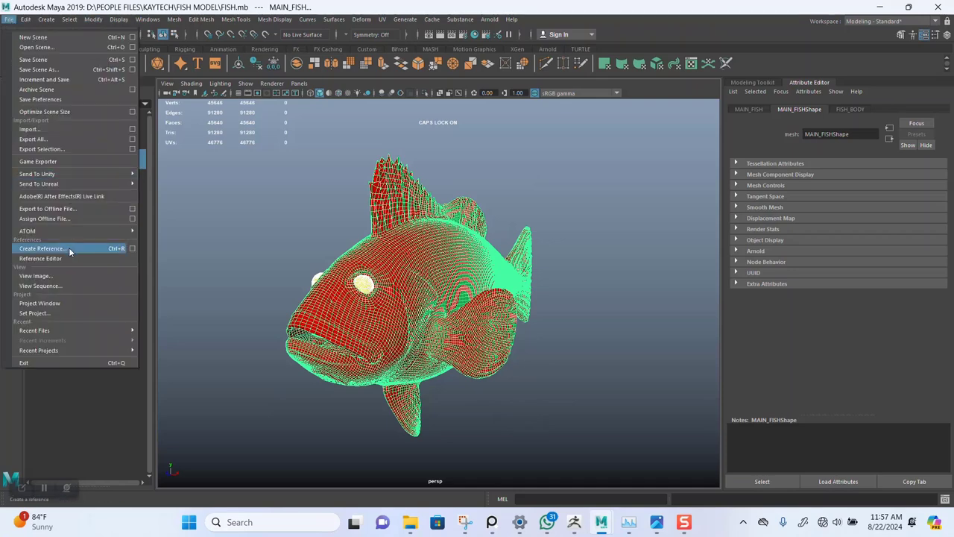
click(42, 149)
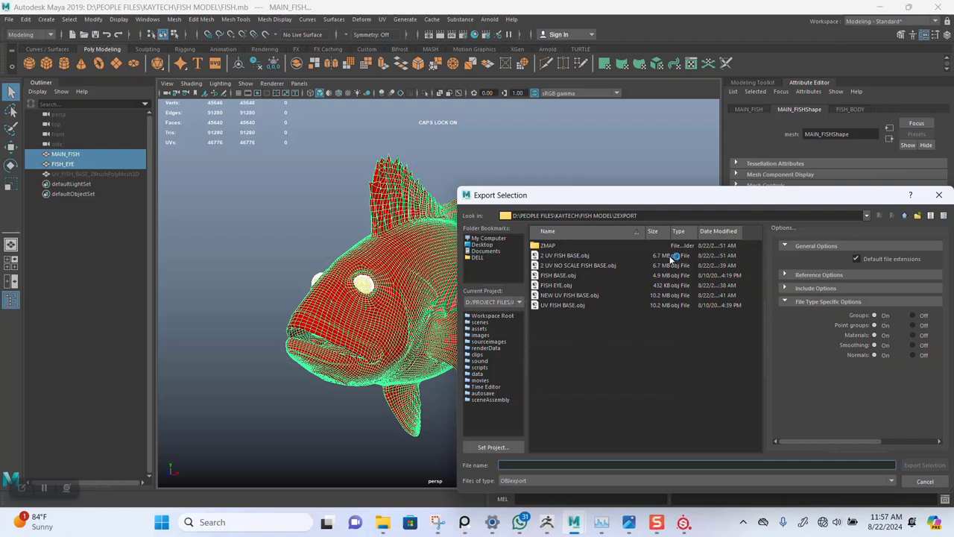
click(905, 215)
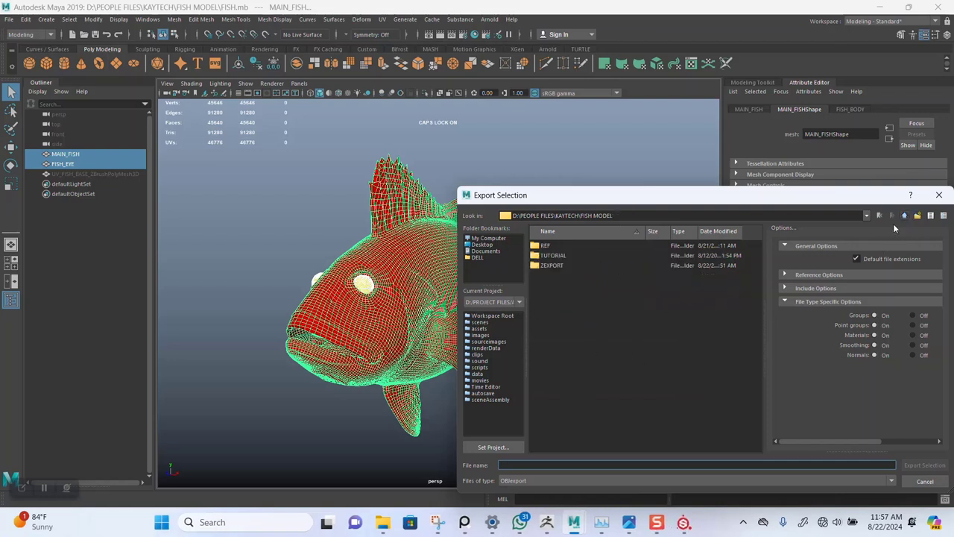
click(548, 480)
click(545, 465)
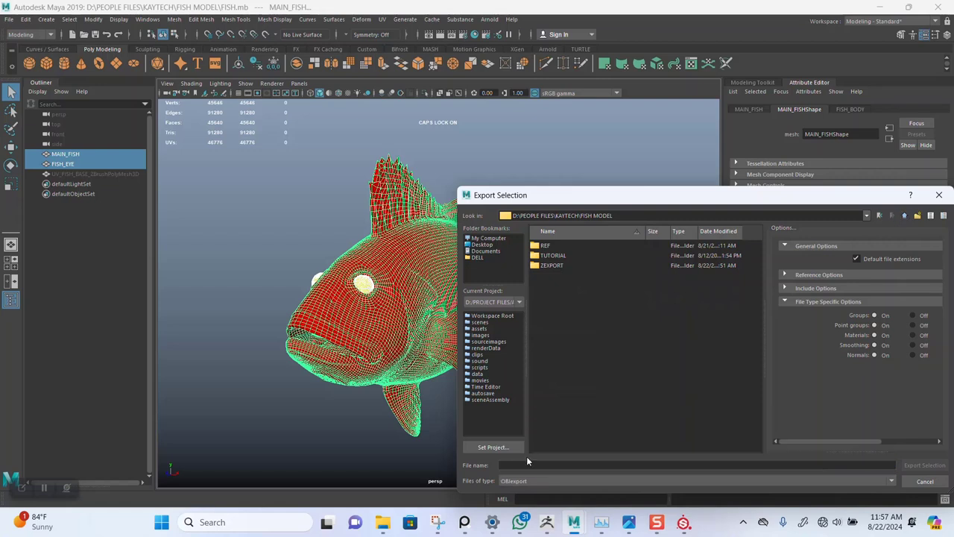
click(527, 465)
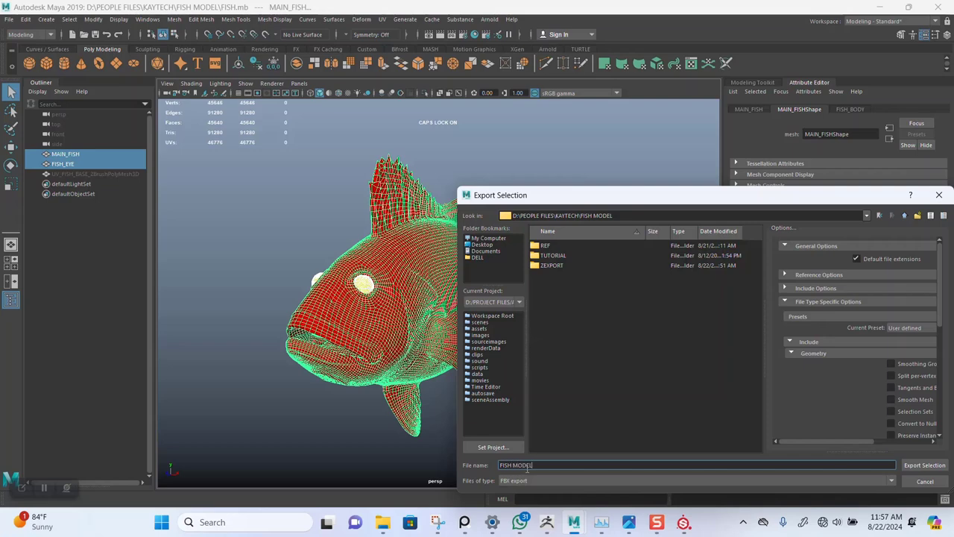
click(918, 466)
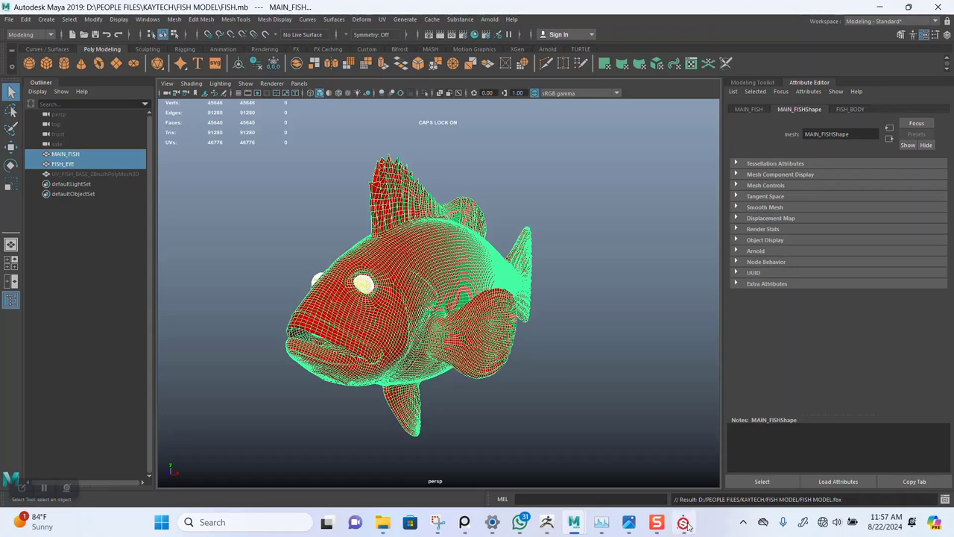
- Switch to Substance Painter, dismiss the welcome window and start a new project
click(619, 308)
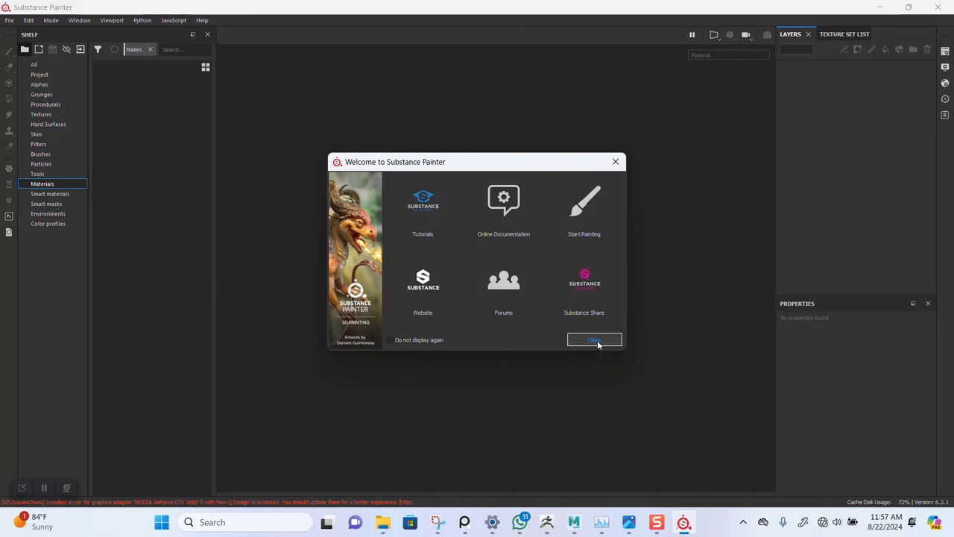
click(597, 340)
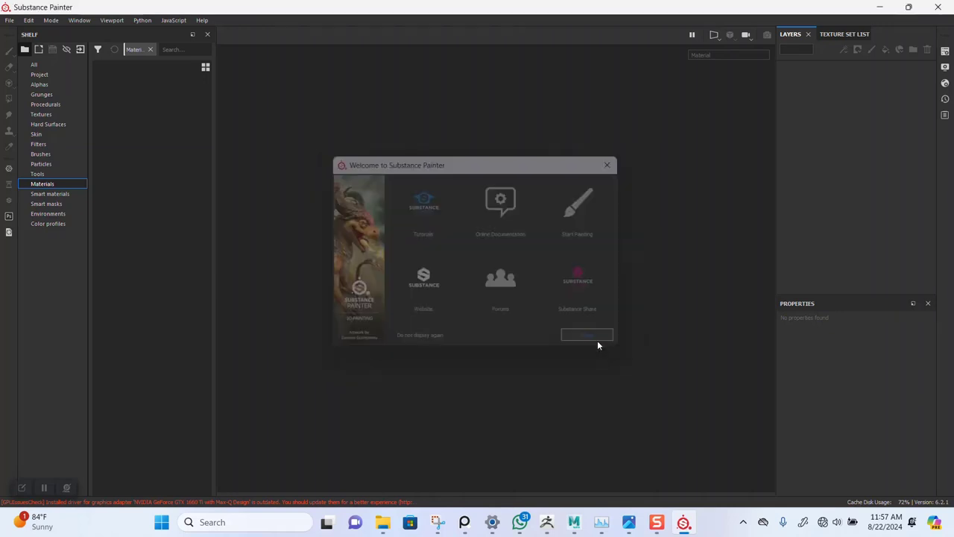
click(9, 20)
click(15, 32)
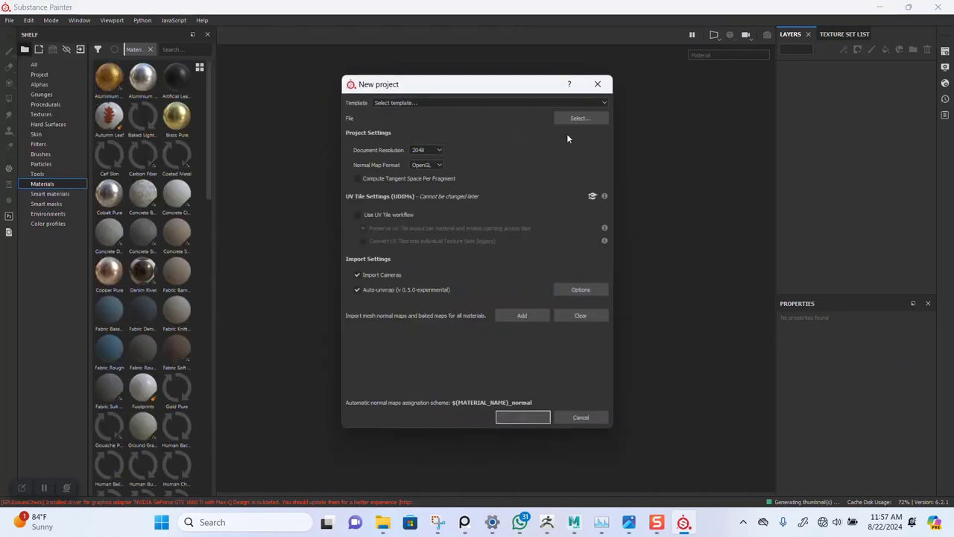
- Choose FISH MODEL.fbx from the FISH MODEL folder as the new project's mesh
click(580, 120)
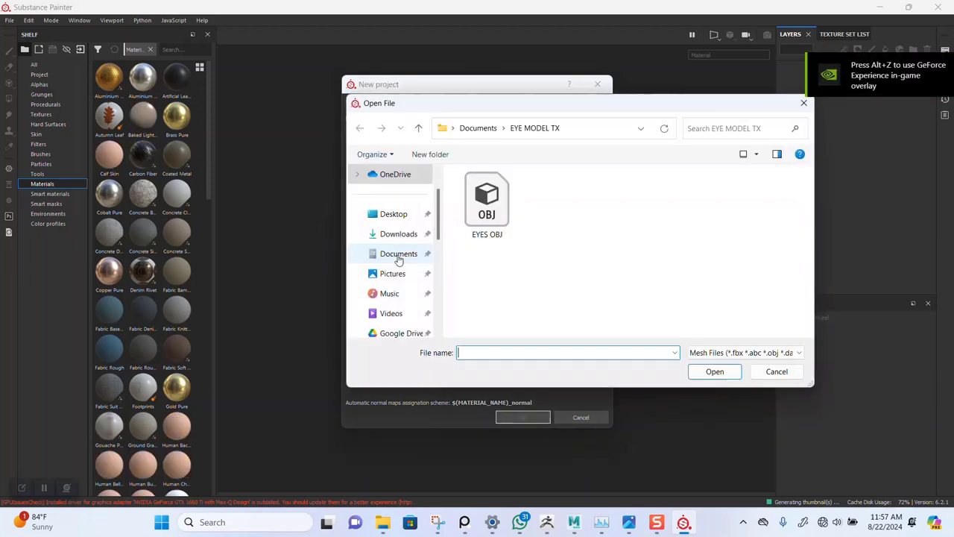
scroll(383, 221, up, 2)
scroll(387, 248, down, 5)
click(389, 234)
click(391, 254)
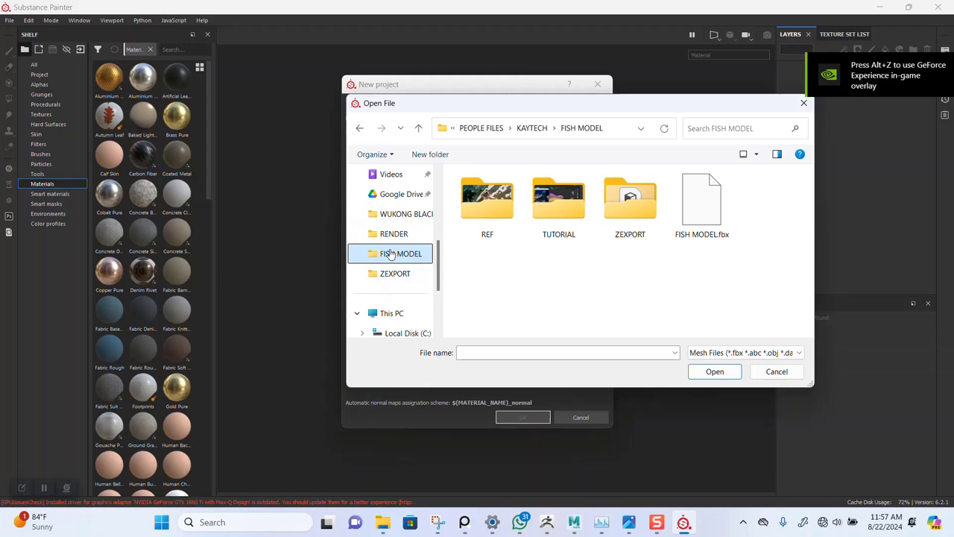
double_click(712, 208)
- Add the 2 FISH NORMAL.png map from the ZEXPORT/ZMAP folder and create the project with 2048 resolution
click(526, 318)
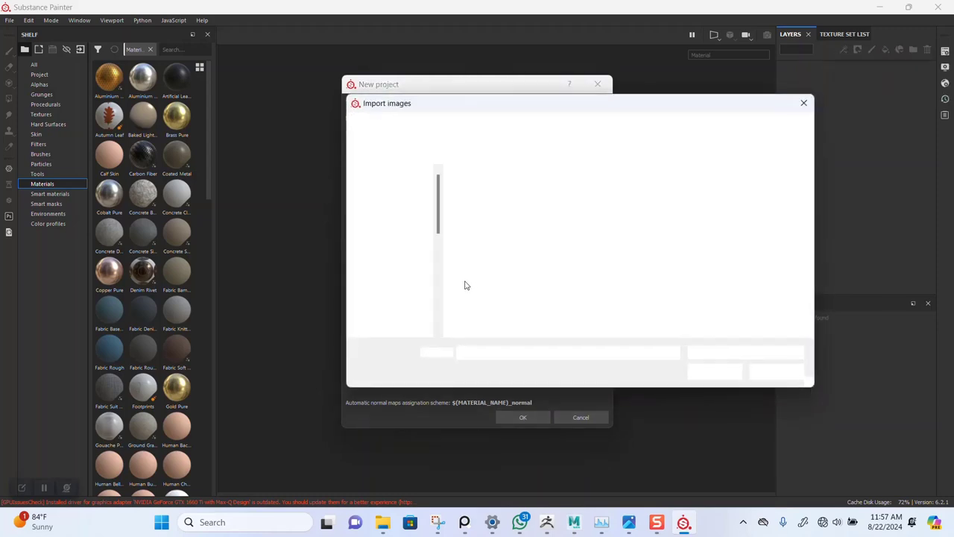
double_click(632, 198)
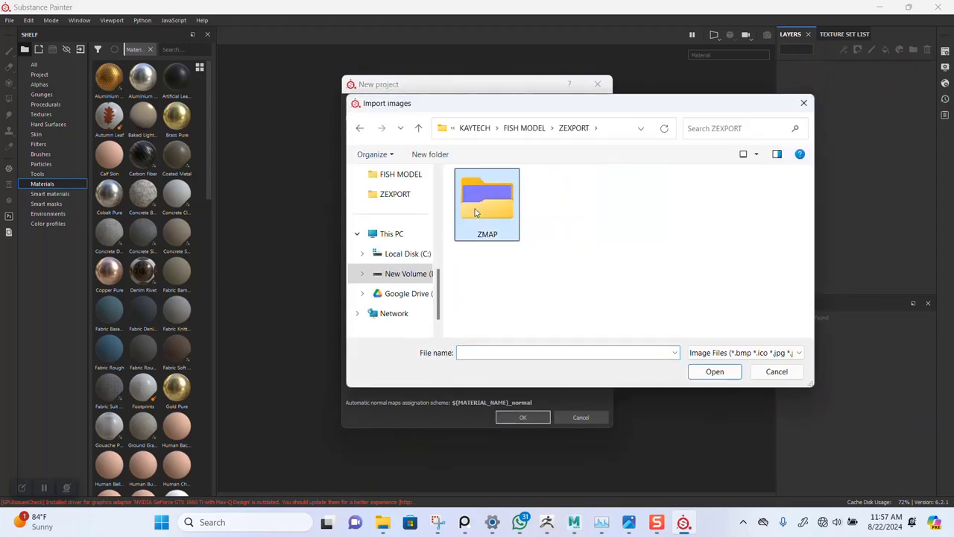
double_click(489, 203)
double_click(485, 203)
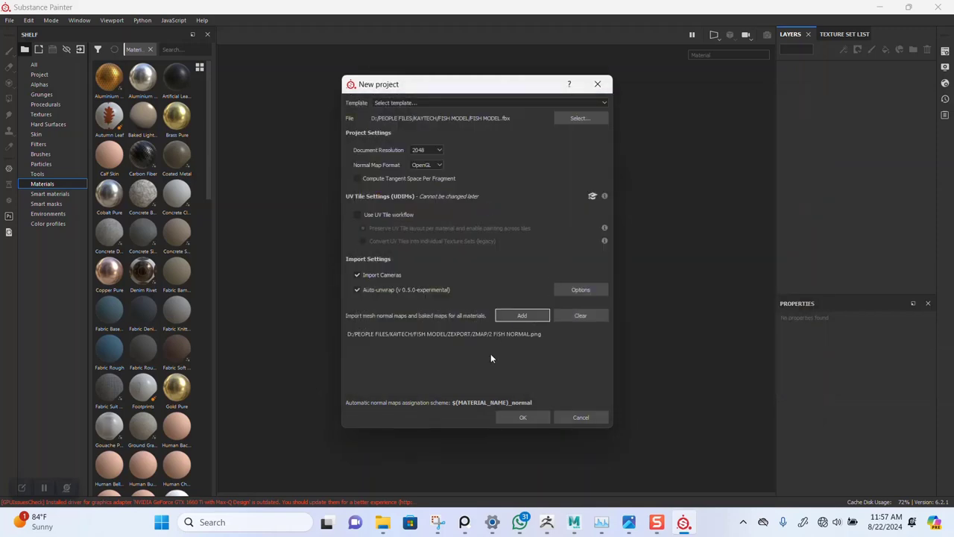
click(518, 418)
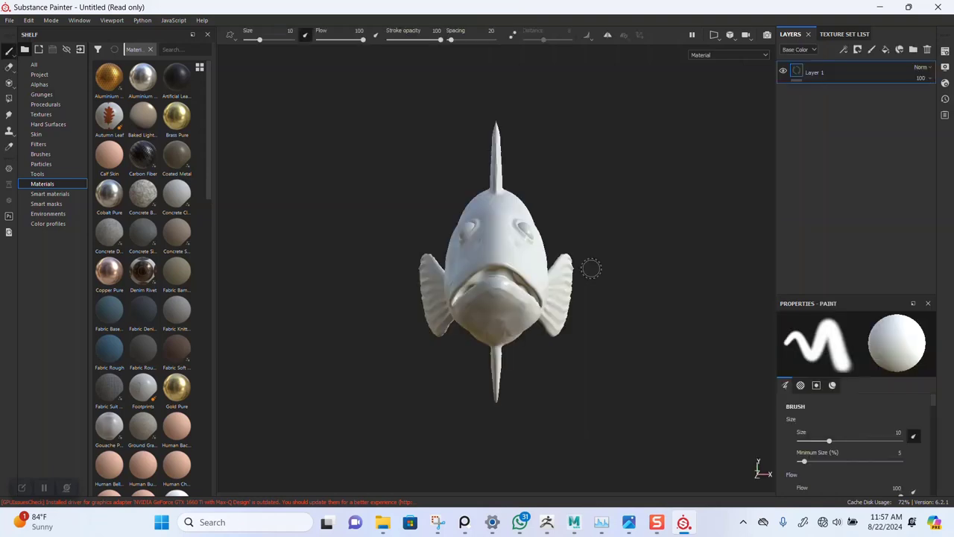
- Examine the imported fish mesh from several angles, including the head, pectoral fin and dorsal fin
alt+drag(601, 279, 456, 244)
scroll(469, 242, up, 4)
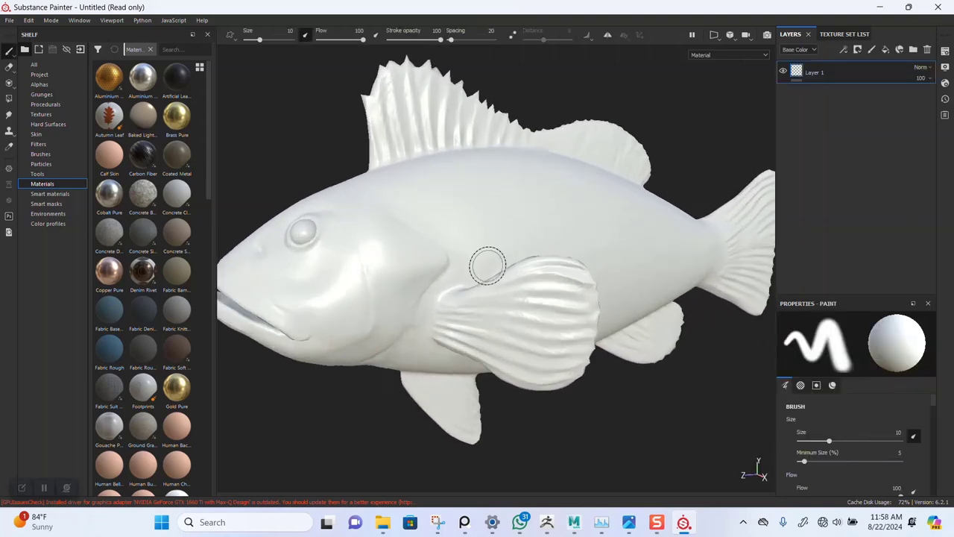
alt+drag(499, 372, 509, 351)
alt+right_drag(527, 362, 365, 218)
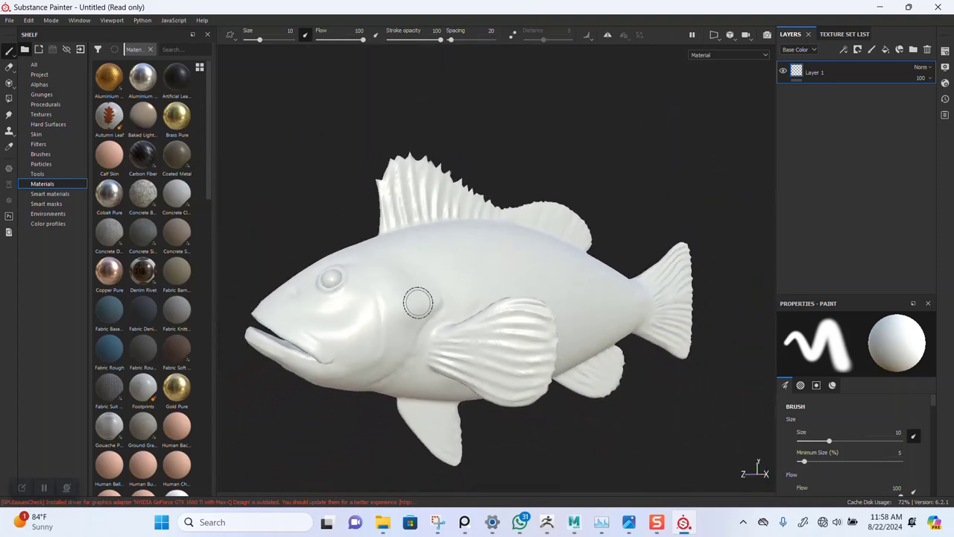
mouse_move(402, 279)
alt+mouse_down()
mouse_move(485, 303)
mouse_move(574, 304)
mouse_move(593, 333)
alt+mouse_up()
alt+drag(516, 304, 337, 277)
alt+middle_drag(400, 251, 400, 210)
alt+right_drag(401, 211, 458, 369)
mouse_move(459, 369)
alt+mouse_down()
mouse_move(373, 342)
mouse_move(358, 305)
mouse_move(369, 291)
mouse_move(529, 402)
alt+mouse_up()
alt+middle_drag(529, 402, 481, 332)
alt+drag(482, 333, 547, 324)
mouse_move(547, 324)
shift+right_down()
mouse_move(415, 324)
mouse_move(388, 277)
shift+right_up()
mouse_move(388, 277)
alt+mouse_down()
mouse_move(395, 299)
mouse_move(526, 273)
mouse_move(448, 213)
mouse_move(477, 198)
mouse_move(509, 360)
mouse_move(480, 372)
mouse_move(479, 347)
mouse_move(355, 273)
mouse_move(541, 306)
alt+mouse_up()
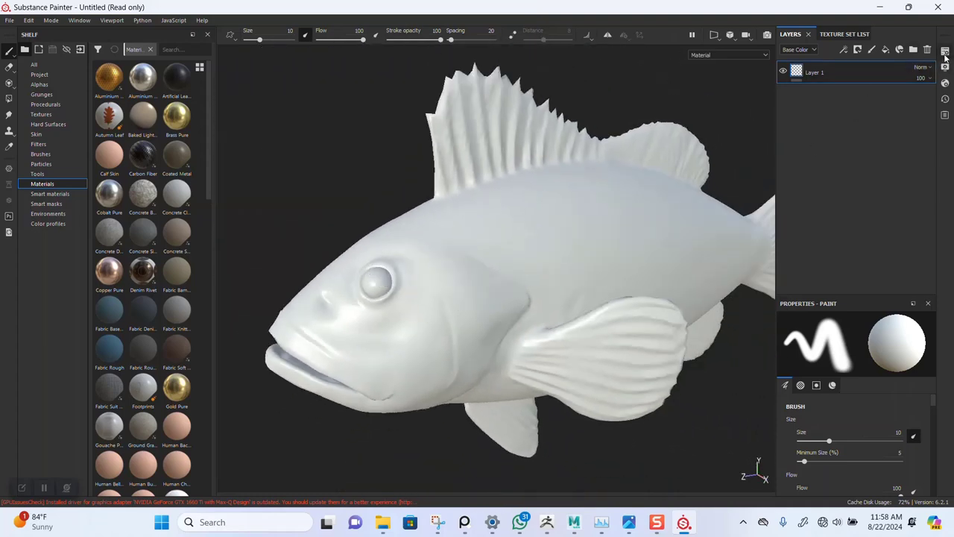
- Assign the 2 FISH NORMAL texture as the normal mesh map of the FISH_BODY texture set
click(944, 52)
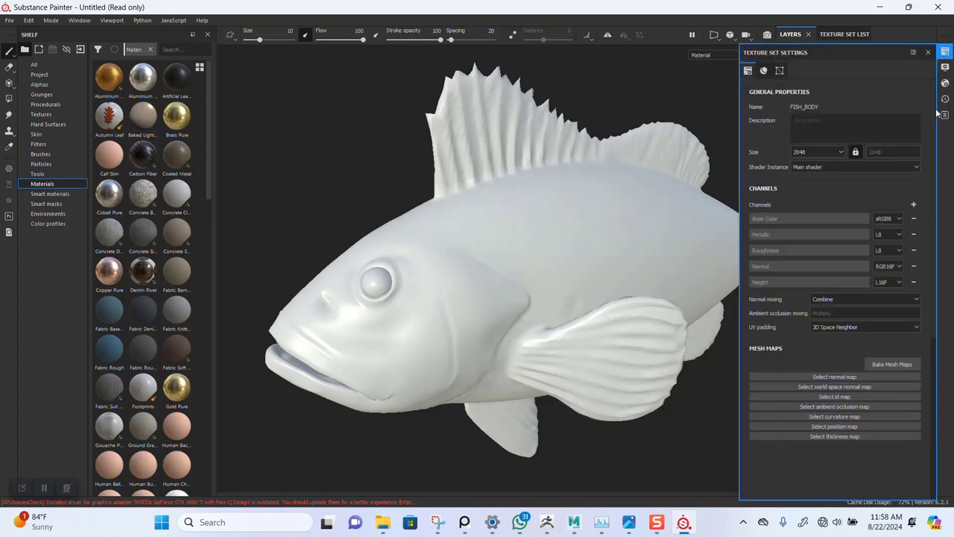
click(928, 52)
click(830, 34)
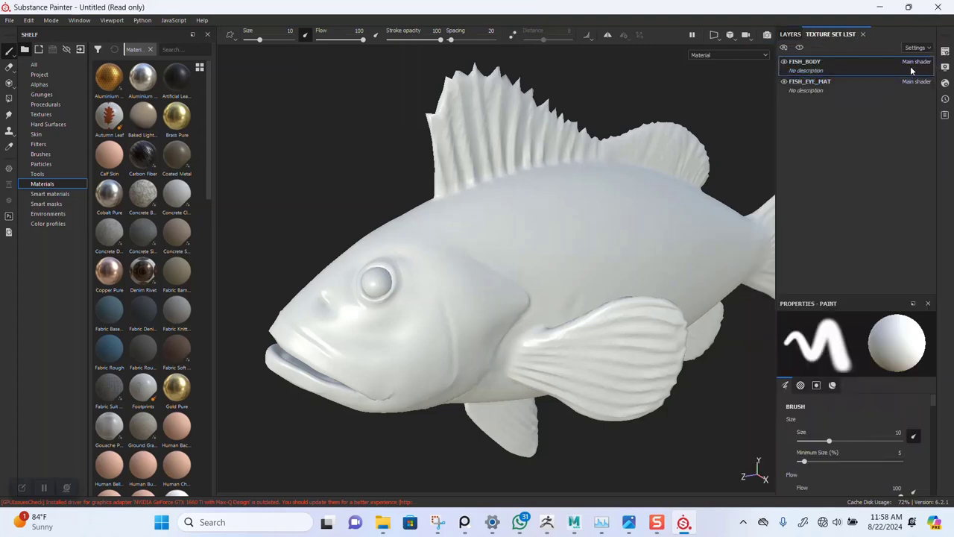
click(945, 52)
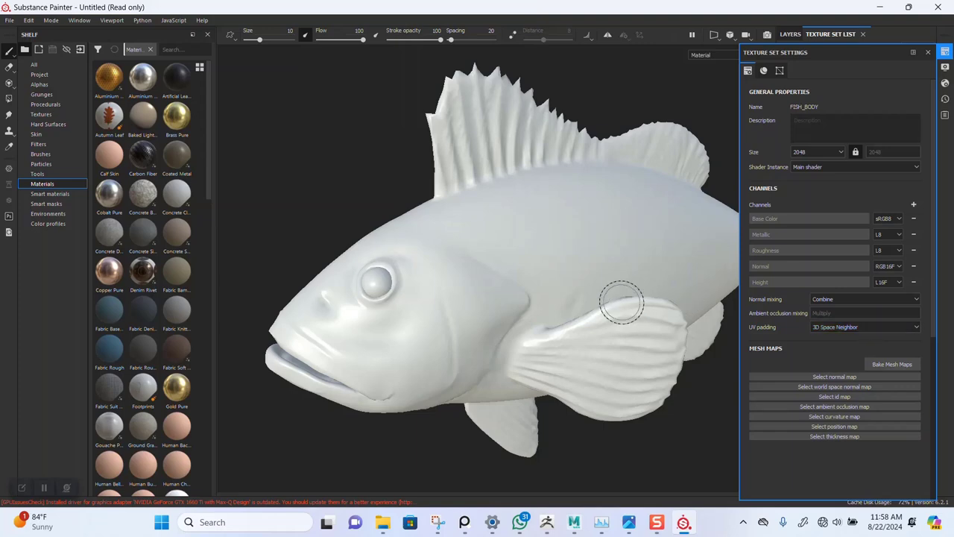
alt+middle_drag(622, 302, 566, 301)
alt+right_drag(581, 310, 499, 223)
alt+right_drag(555, 271, 541, 239)
mouse_move(541, 238)
alt+mouse_down()
mouse_move(481, 218)
mouse_move(530, 231)
alt+mouse_up()
alt+middle_drag(557, 264, 498, 249)
alt+right_drag(497, 249, 539, 302)
alt+drag(551, 295, 522, 254)
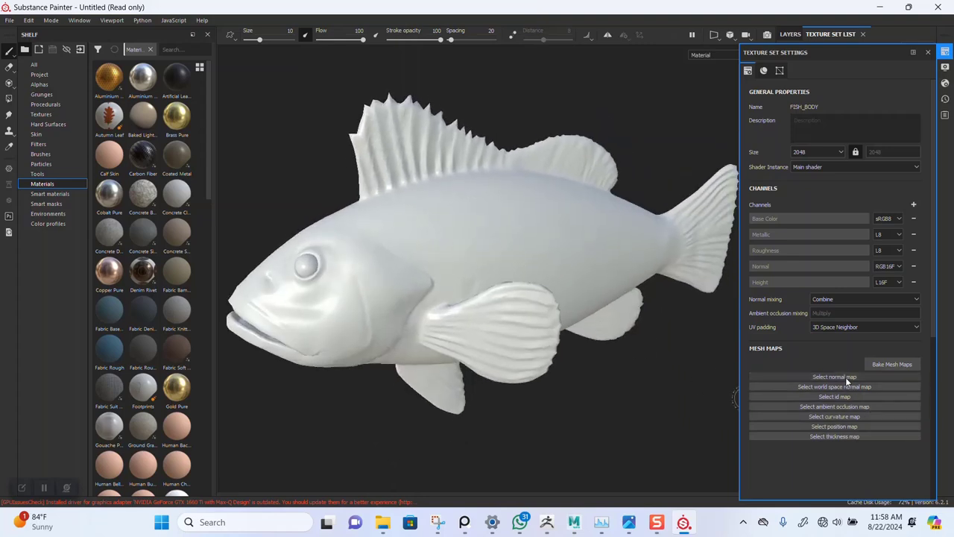
click(845, 377)
click(825, 410)
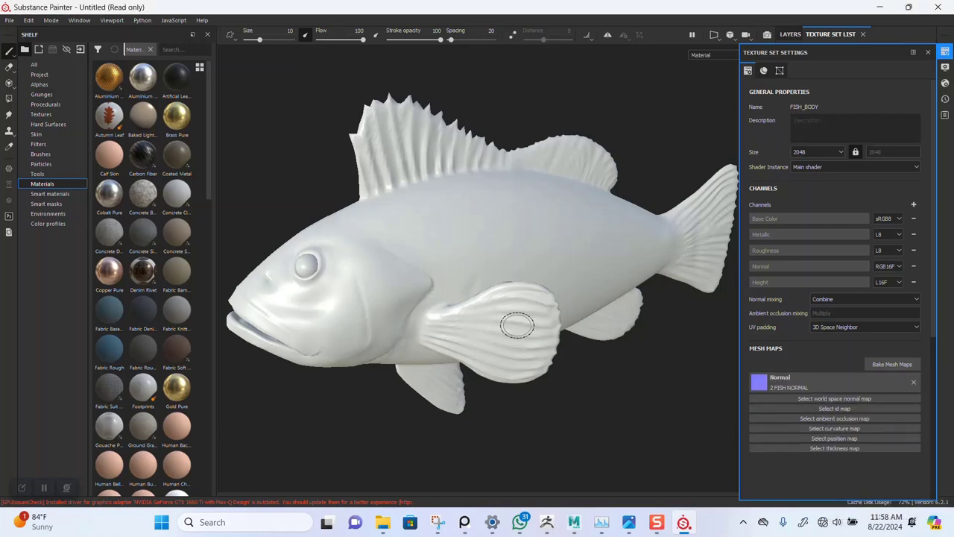
- Examine the normal map detail and surface shading up close on the scales, gill cover and pectoral fin
alt+drag(563, 299, 551, 324)
scroll(524, 342, up, 6)
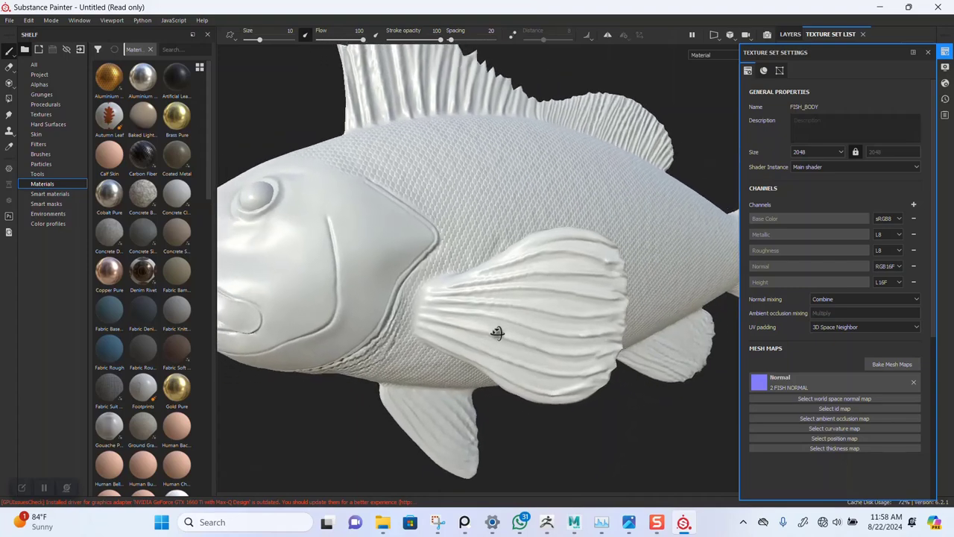
mouse_move(497, 333)
alt+mouse_down()
mouse_move(469, 279)
mouse_move(505, 322)
alt+mouse_up()
alt+middle_drag(505, 321, 480, 324)
alt+drag(480, 323, 505, 384)
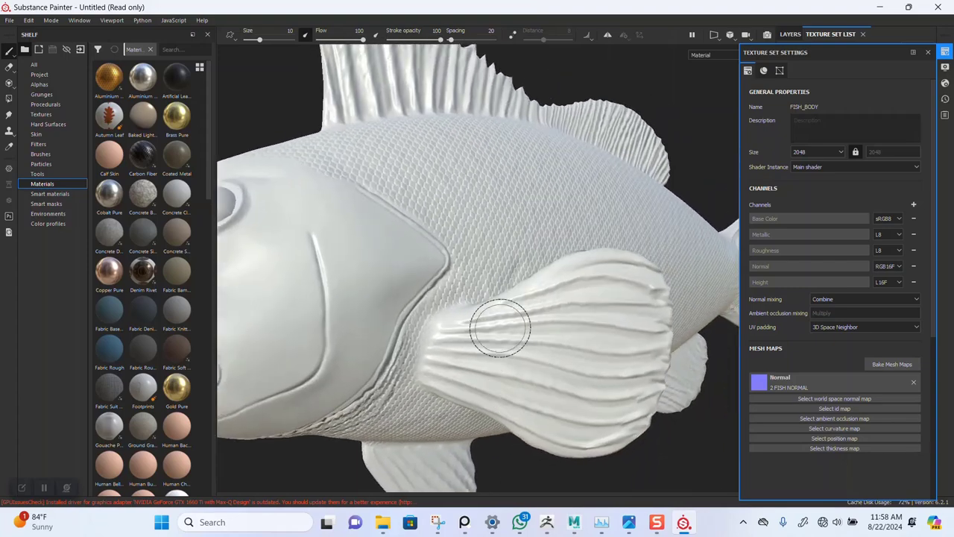
alt+drag(498, 326, 443, 283)
alt+middle_drag(492, 376, 489, 306)
alt+right_drag(489, 306, 466, 301)
alt+drag(466, 300, 462, 279)
alt+middle_drag(492, 311, 477, 242)
alt+middle_drag(522, 330, 517, 291)
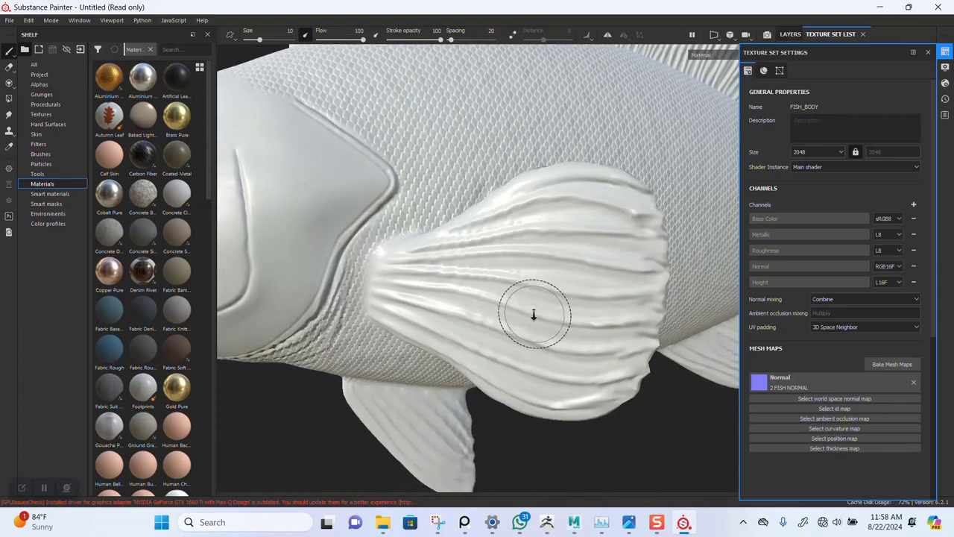
alt+right_drag(517, 291, 511, 272)
mouse_move(511, 272)
alt+mouse_down()
mouse_move(505, 217)
mouse_move(511, 286)
alt+mouse_up()
alt+right_drag(511, 286, 450, 211)
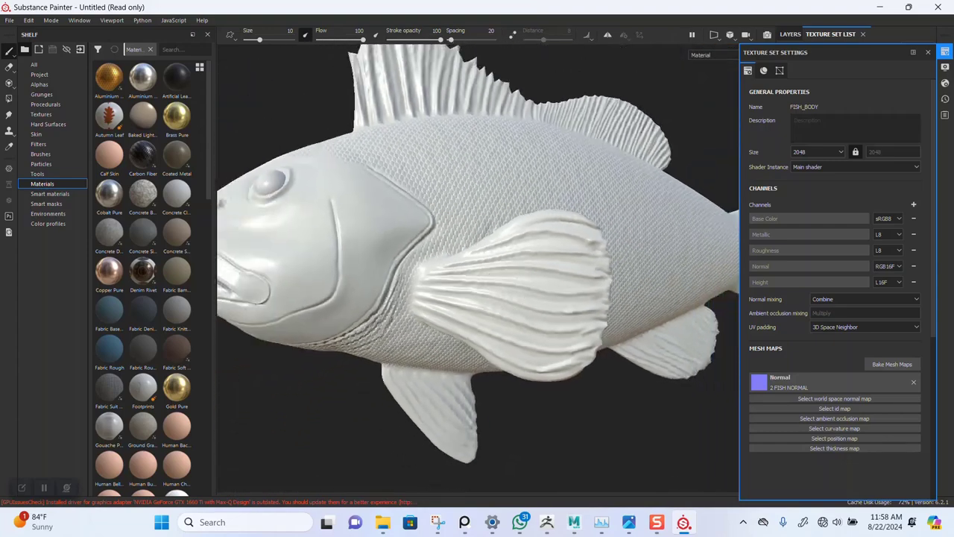
mouse_move(574, 277)
alt+mouse_down()
mouse_move(573, 328)
mouse_move(400, 262)
mouse_move(515, 247)
mouse_move(588, 316)
mouse_move(494, 273)
alt+mouse_up()
alt+drag(425, 296, 473, 279)
scroll(473, 279, up, 2)
alt+middle_drag(472, 278, 403, 223)
scroll(521, 343, up, 2)
alt+right_drag(520, 343, 518, 247)
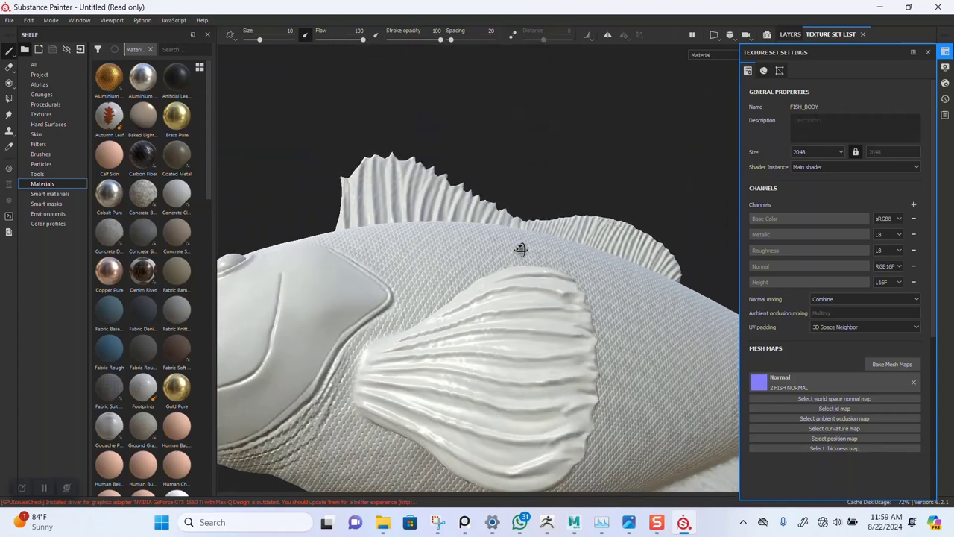
alt+drag(517, 247, 501, 315)
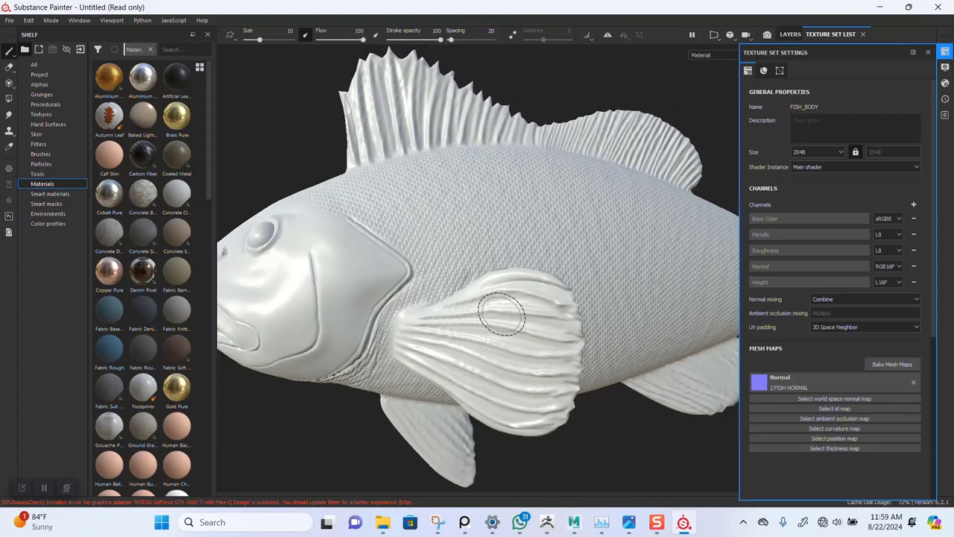
alt+middle_drag(502, 315, 482, 297)
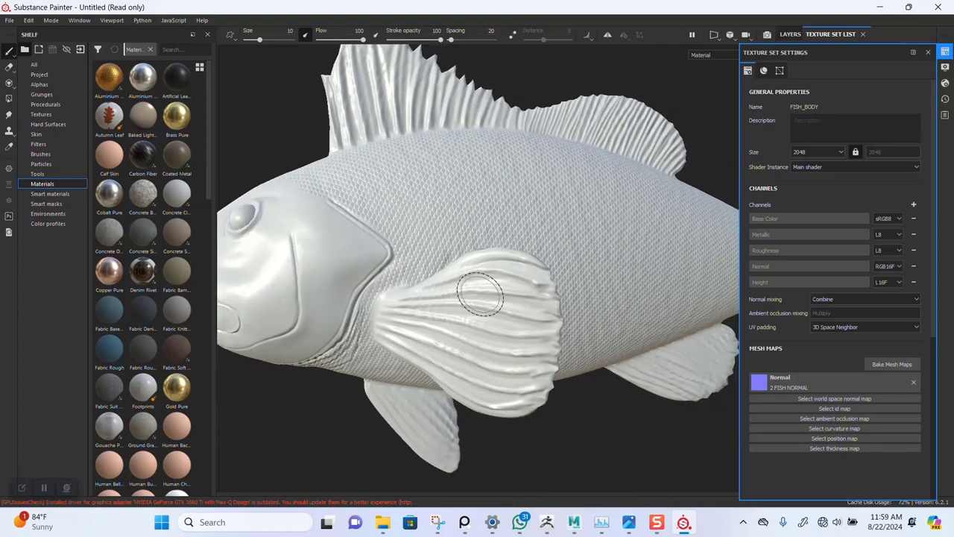
alt+right_drag(534, 318, 530, 355)
mouse_move(515, 336)
alt+mouse_down()
mouse_move(504, 279)
mouse_move(509, 319)
alt+mouse_up()
- Switch to the fish scene in Maya, duplicate the MAIN_FISH mesh and hide the duplicate
mouse_move(575, 531)
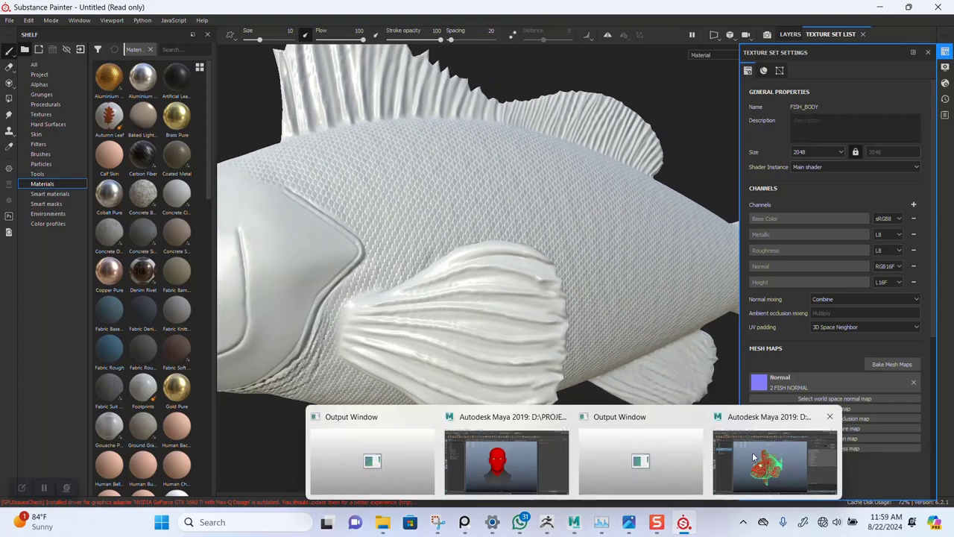
click(783, 468)
click(520, 164)
click(469, 267)
key(ctrl+d)
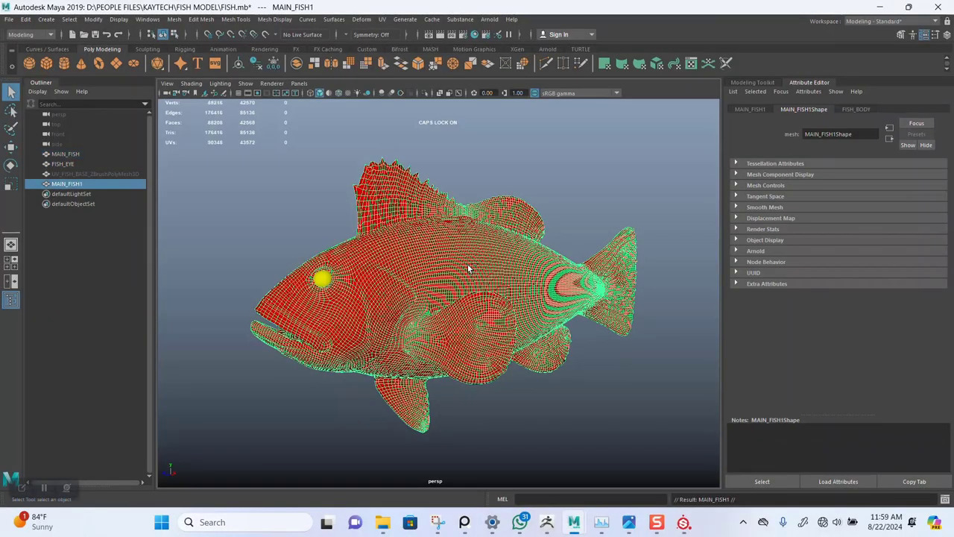
key(ctrl+h)
- Soften all edges of the MAIN_FISH mesh, return to object mode and clear the selection
click(445, 280)
right_click(445, 281)
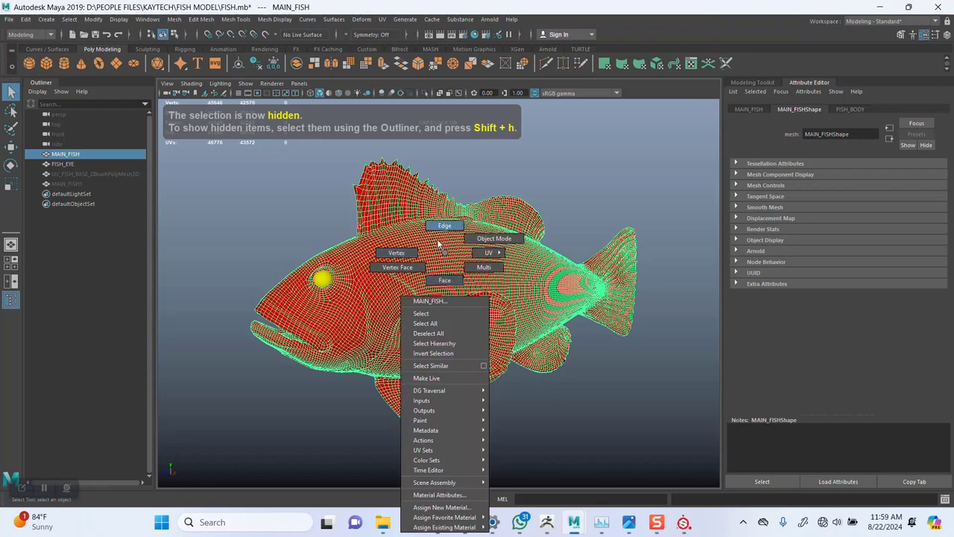
right_drag(437, 239, 438, 226)
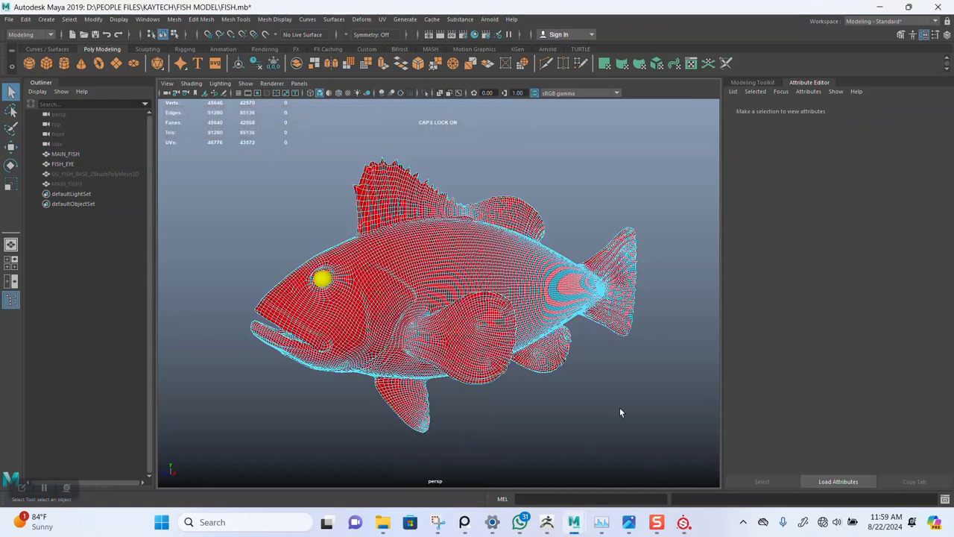
drag(206, 155, 715, 473)
scroll(463, 356, up, 3)
shift+right_click(456, 299)
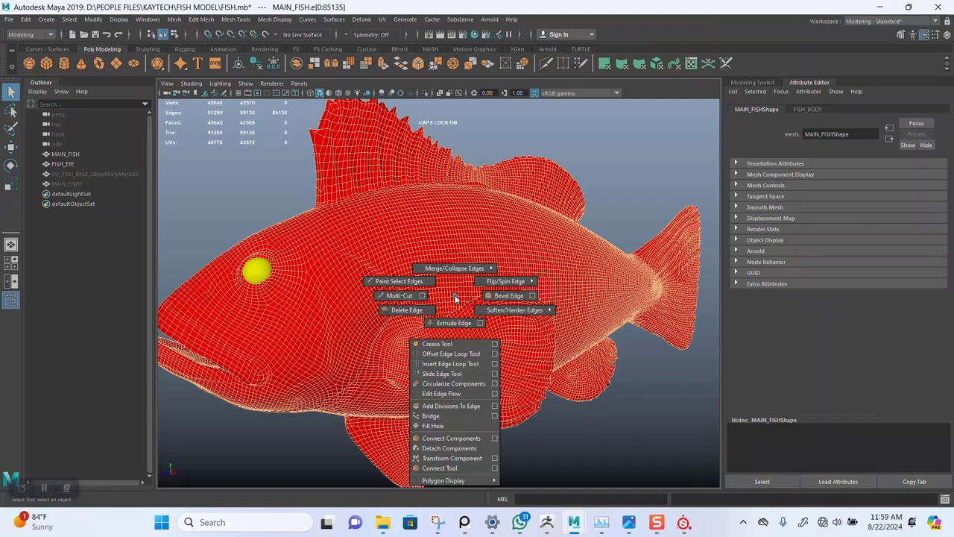
shift+right_drag(483, 313, 521, 299)
scroll(479, 325, down, 2)
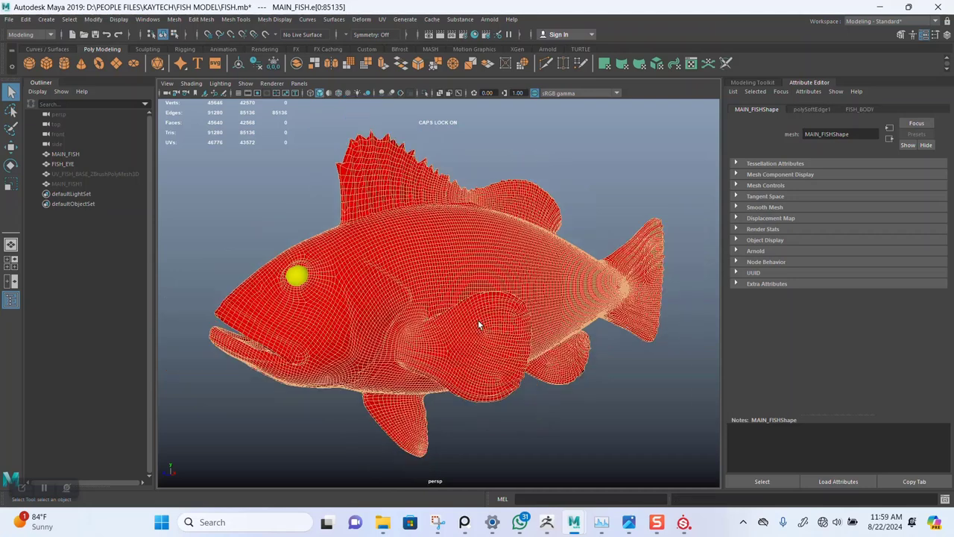
right_drag(604, 195, 630, 185)
click(605, 197)
- Export the MAIN_FISH and FISH_EYE meshes as an FBX named 2 FISH MODEL in the FISH MODEL folder
scroll(510, 365, up, 4)
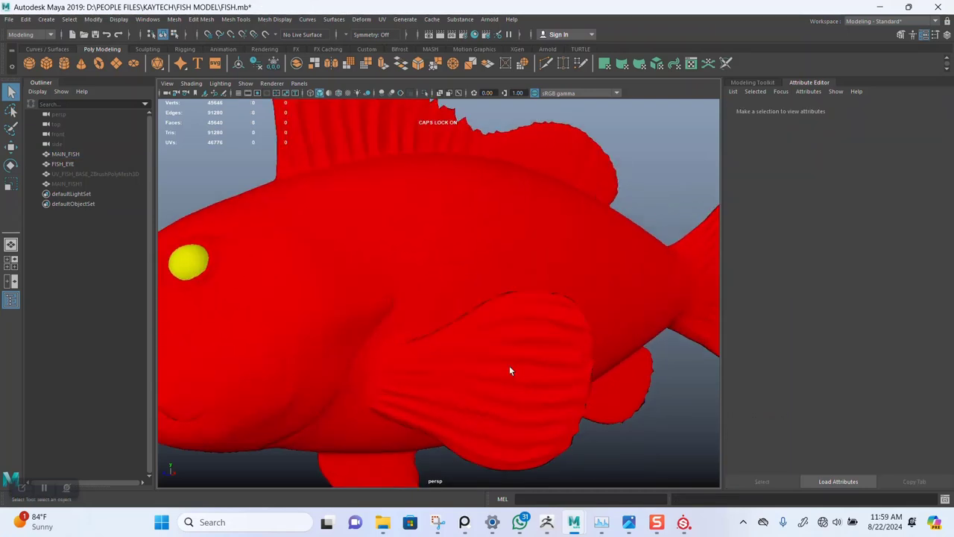
alt+drag(489, 333, 497, 372)
scroll(502, 416, up, 3)
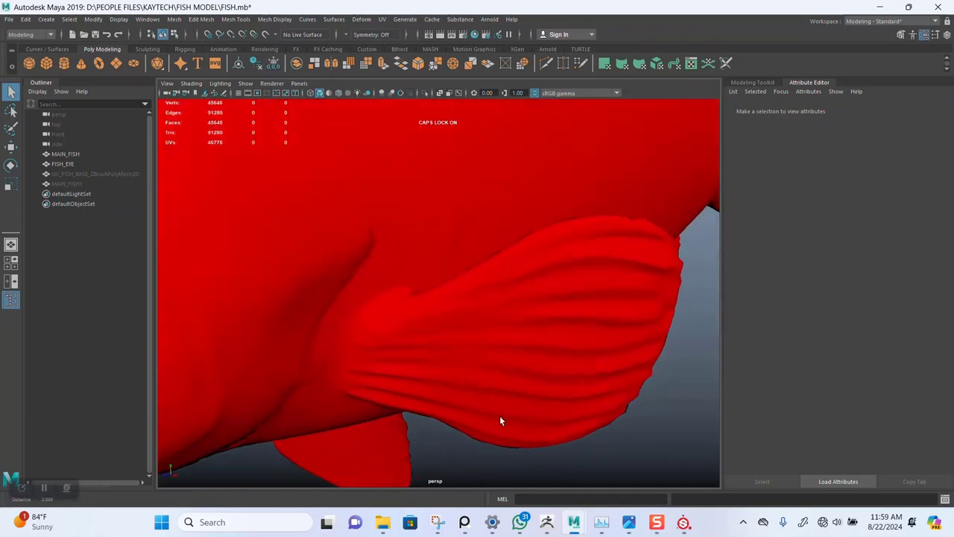
scroll(502, 416, down, 8)
drag(295, 167, 395, 269)
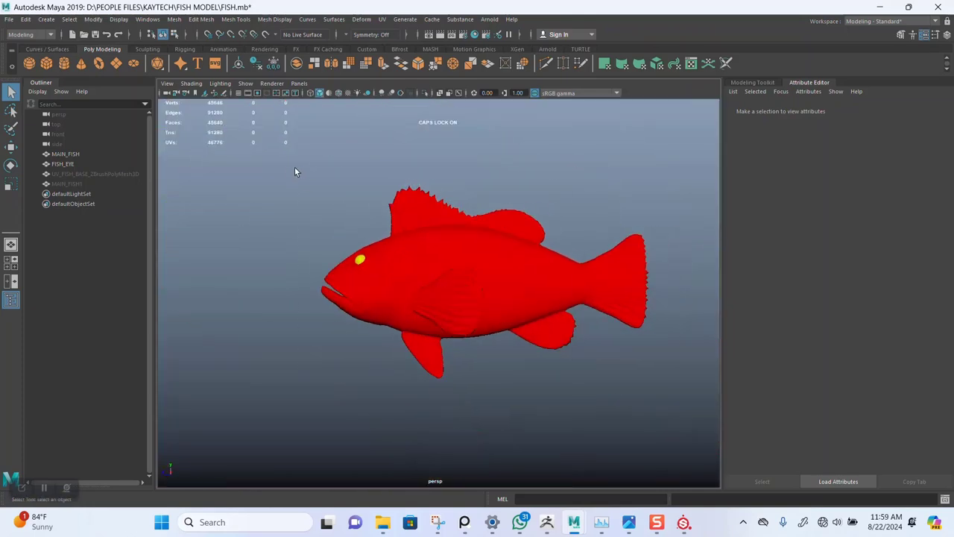
click(11, 19)
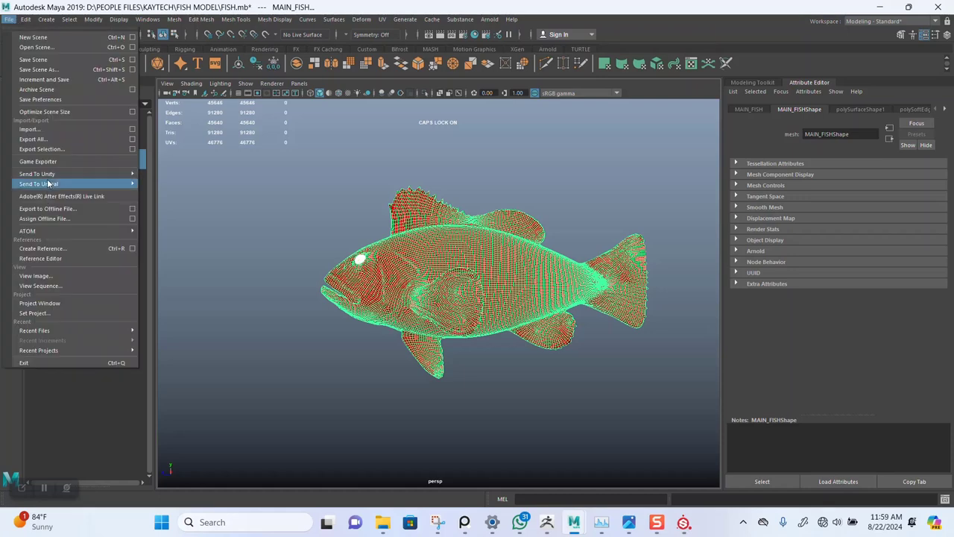
click(48, 153)
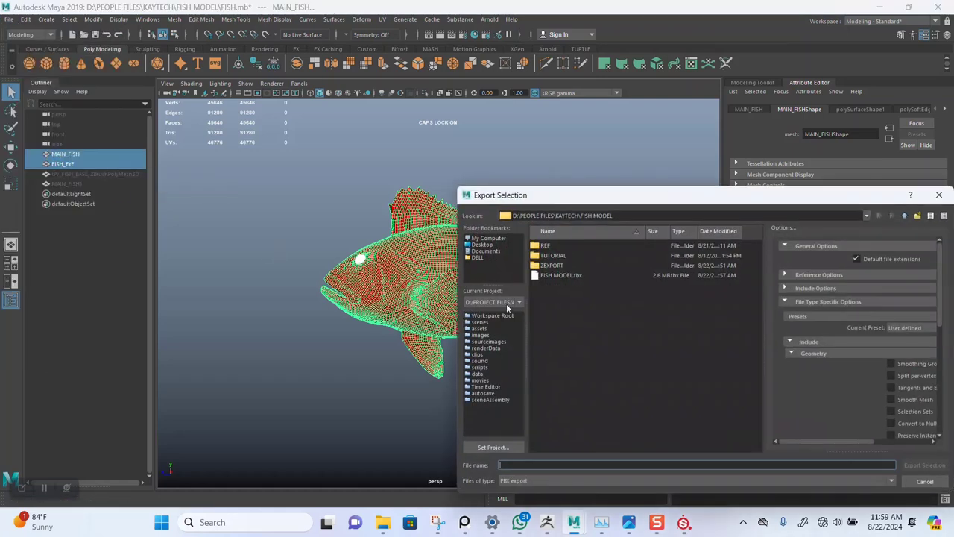
click(573, 276)
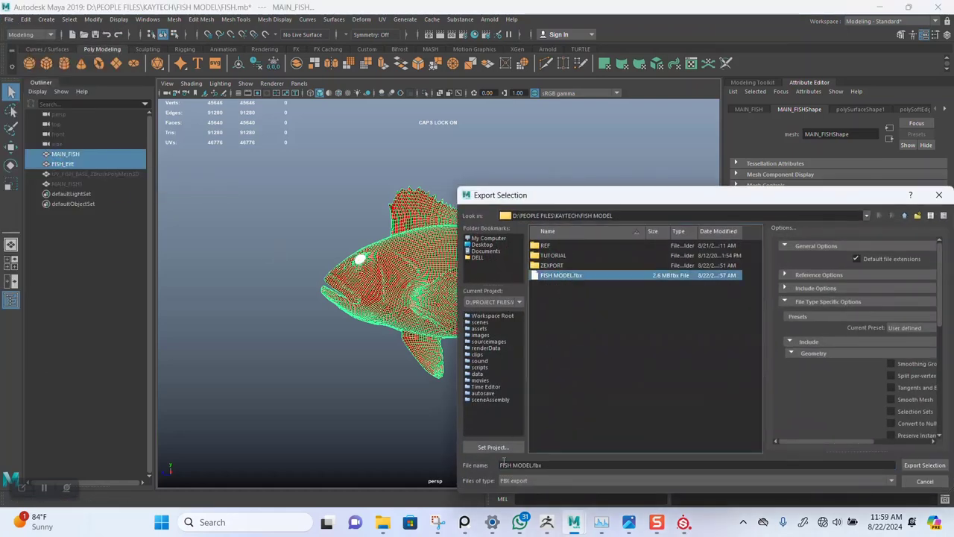
click(501, 463)
text(2)
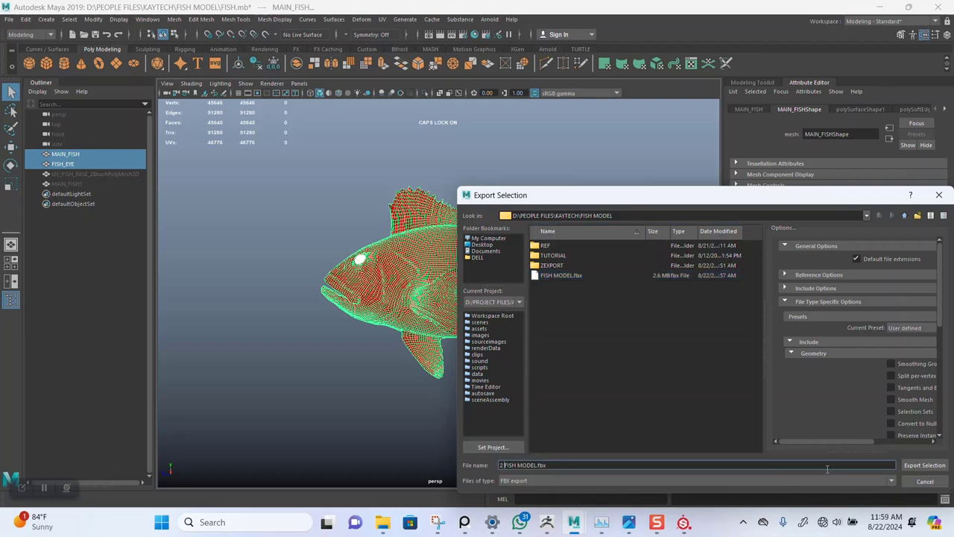
click(918, 464)
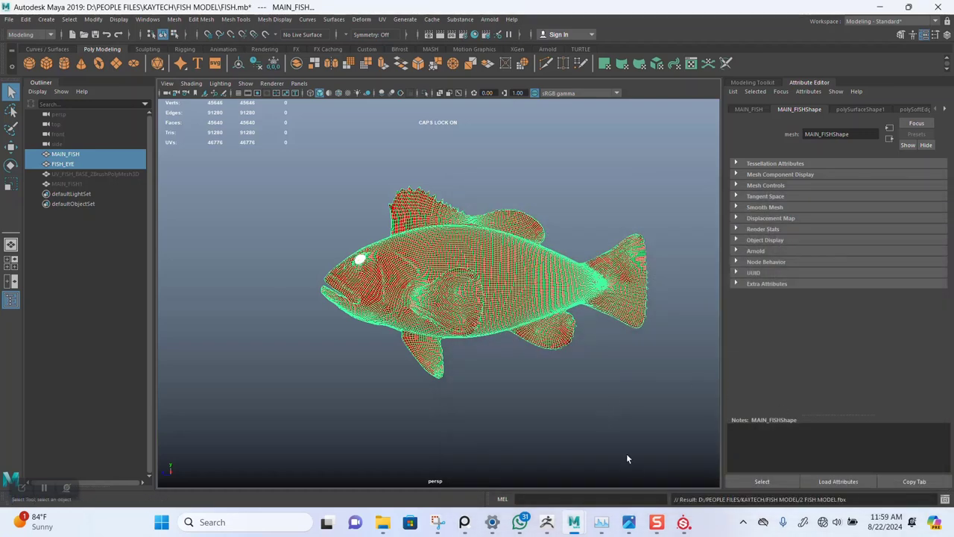
- Switch to Substance Painter and replace the project's mesh with 2 FISH MODEL.fbx in the project configuration
click(683, 521)
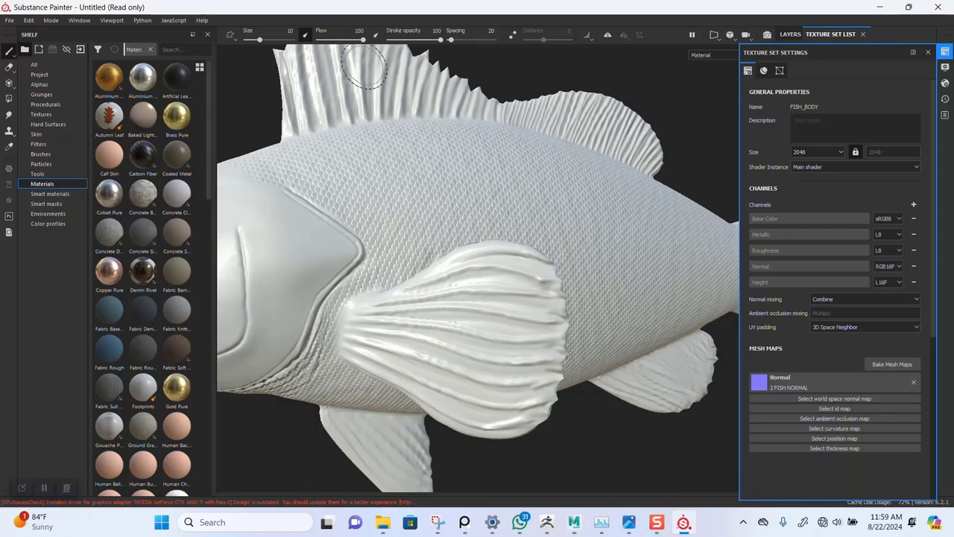
click(928, 53)
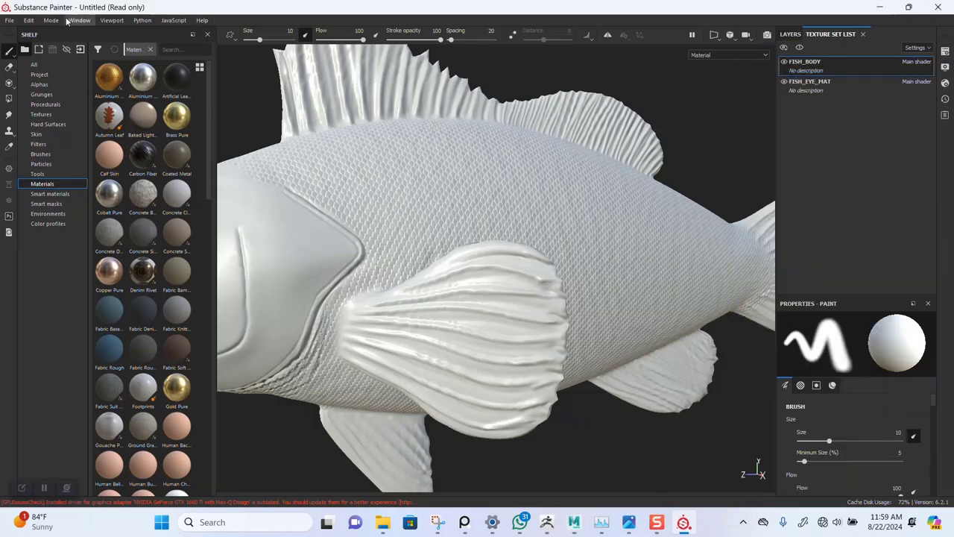
click(31, 21)
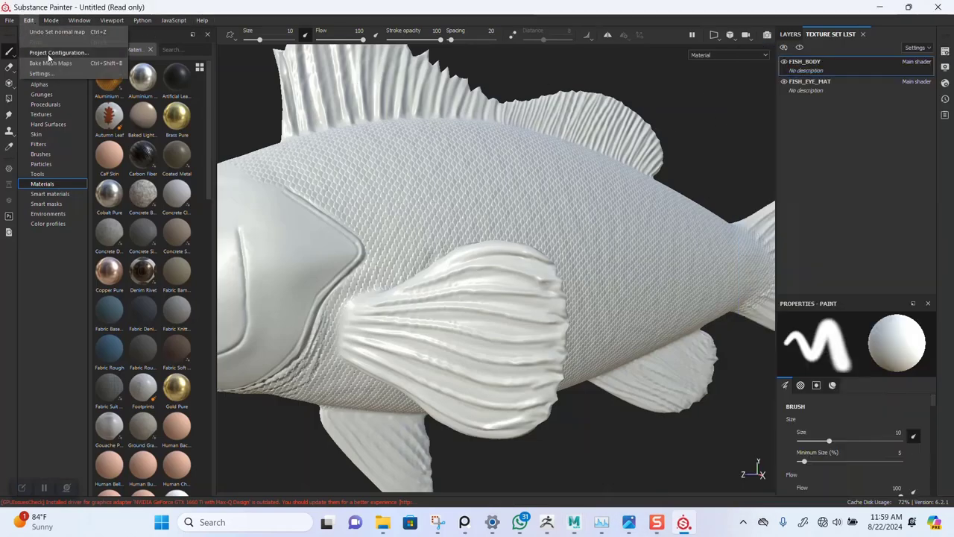
click(46, 33)
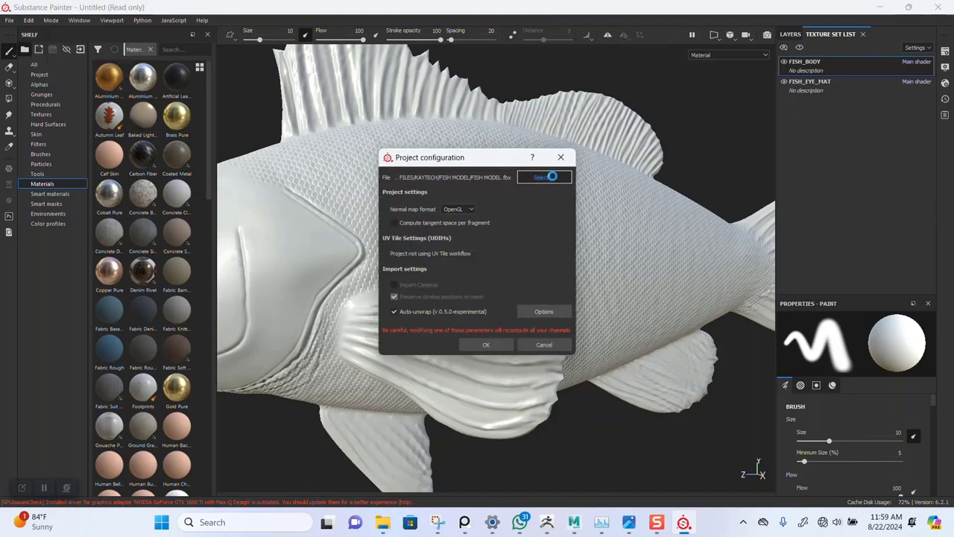
click(544, 177)
click(749, 288)
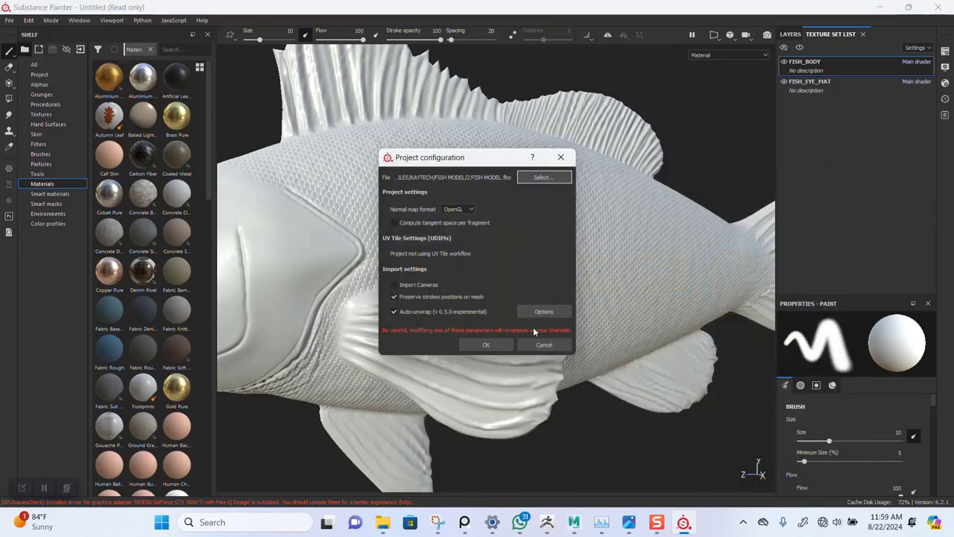
click(501, 345)
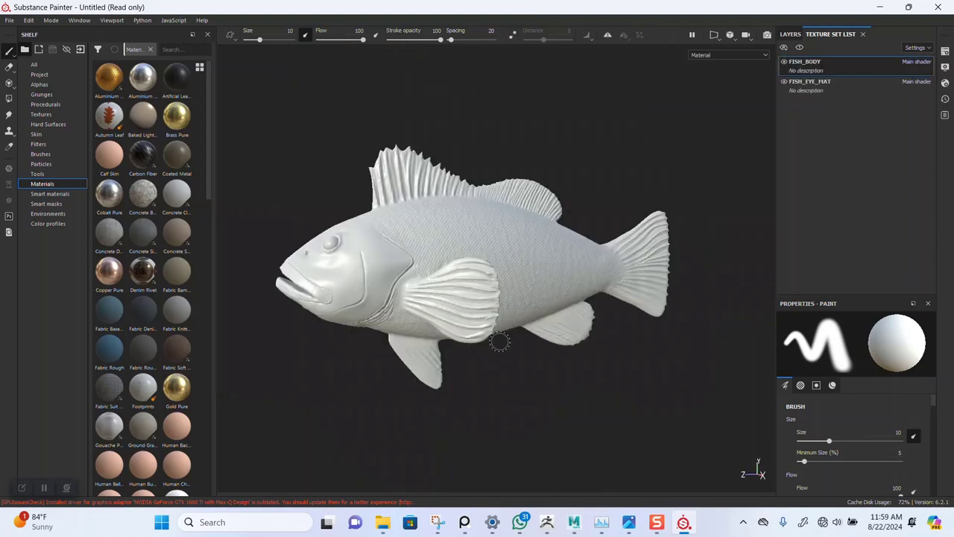
- Open the mesh map baking settings for the FISH_BODY texture set and set the output size to 2048
alt+right_drag(486, 273, 460, 488)
mouse_move(390, 316)
alt+mouse_down()
mouse_move(464, 289)
mouse_move(395, 216)
mouse_move(358, 132)
mouse_move(334, 179)
mouse_move(366, 238)
mouse_move(383, 204)
mouse_move(418, 249)
mouse_move(484, 261)
mouse_move(431, 263)
mouse_move(445, 270)
mouse_move(457, 255)
mouse_move(522, 266)
alt+mouse_up()
scroll(465, 288, down, 5)
scroll(522, 266, up, 3)
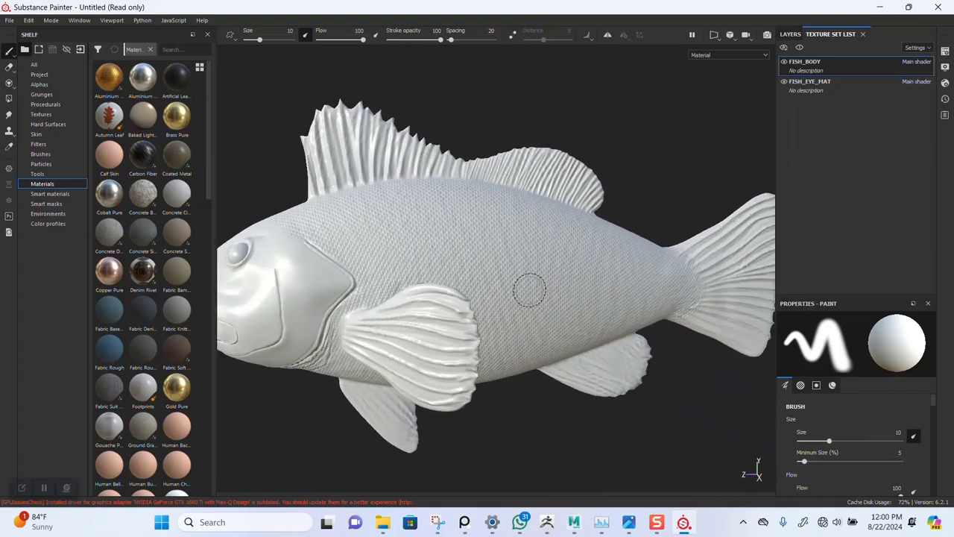
click(945, 53)
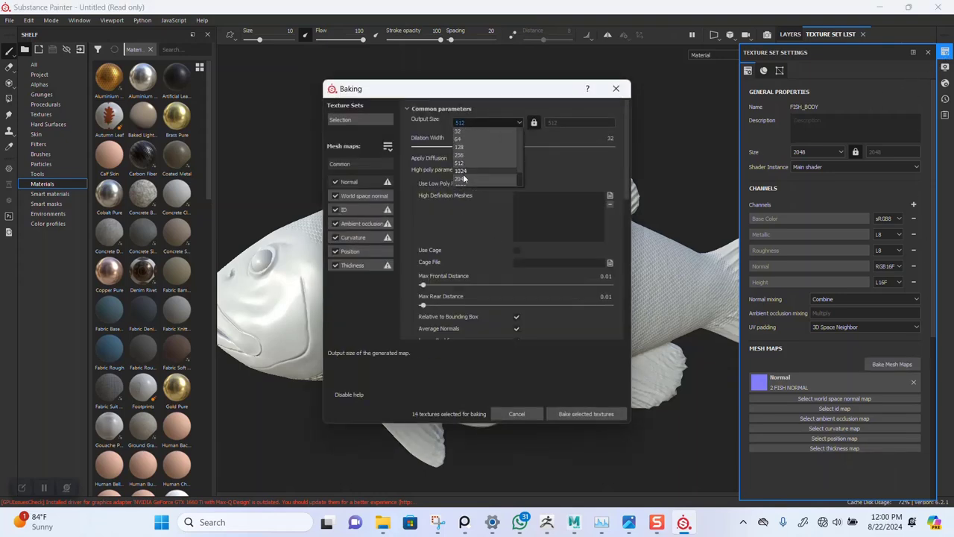
click(462, 171)
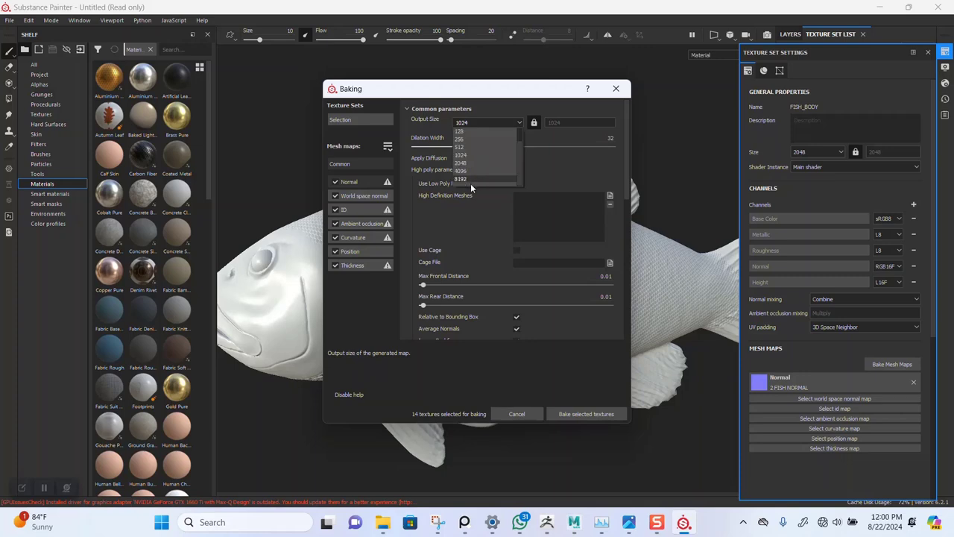
click(466, 169)
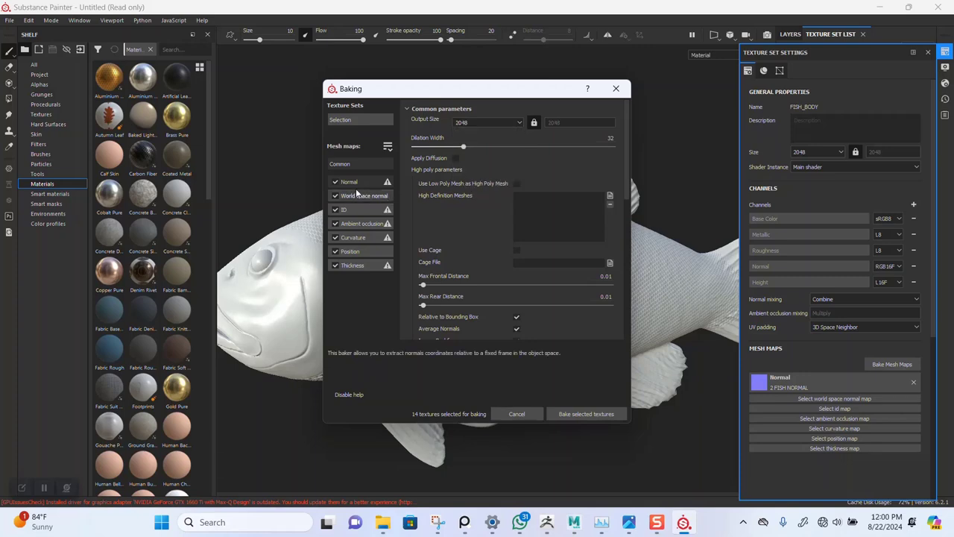
- Exclude the Normal map and the FISH_EYE_MAT set from baking, and set the curvature method to Generate from Normal Map (Deprecated)
click(364, 120)
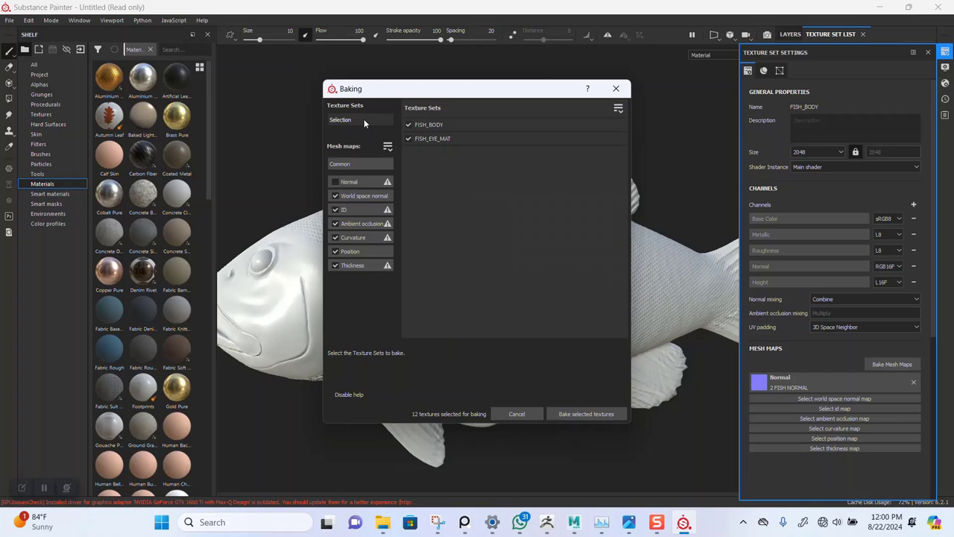
click(362, 237)
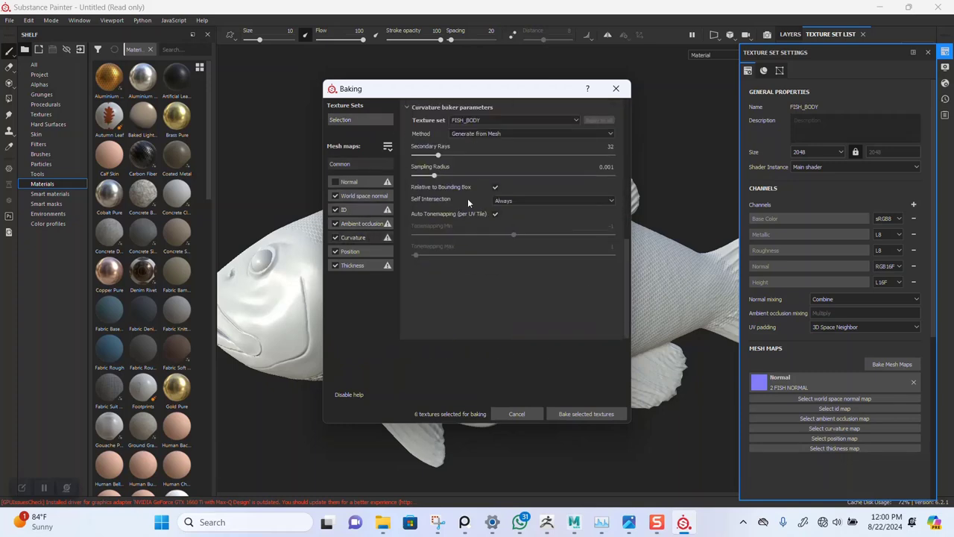
click(476, 134)
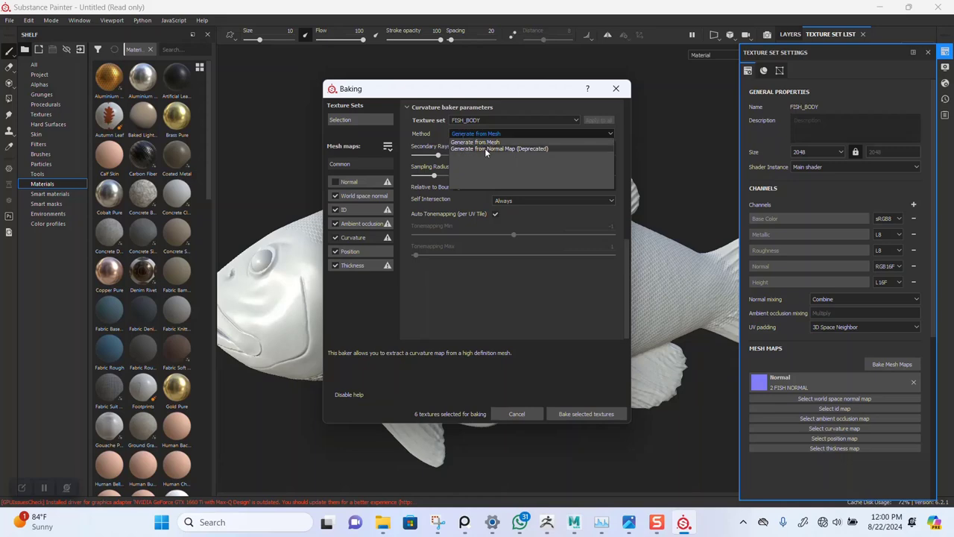
click(485, 148)
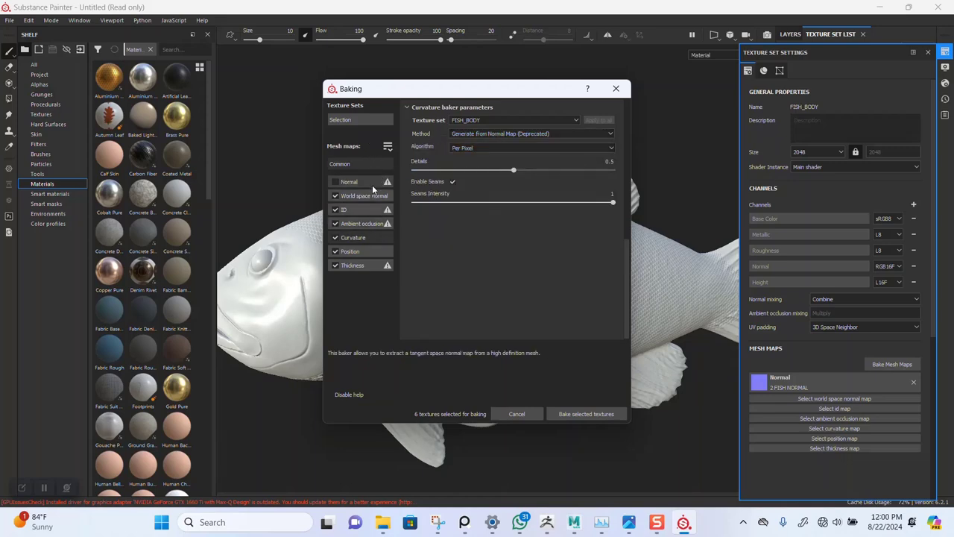
- Bake the selected mesh maps for the FISH_BODY texture set only
click(369, 120)
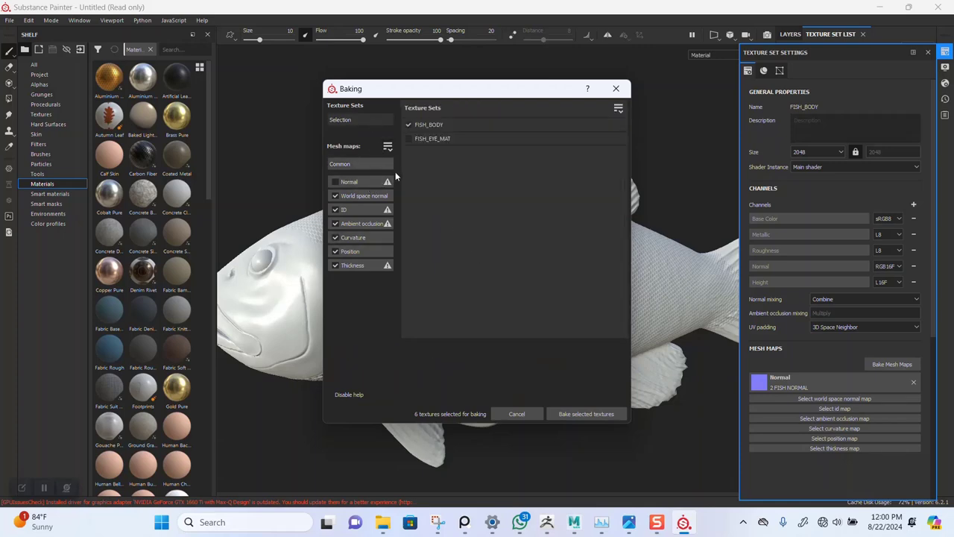
click(573, 414)
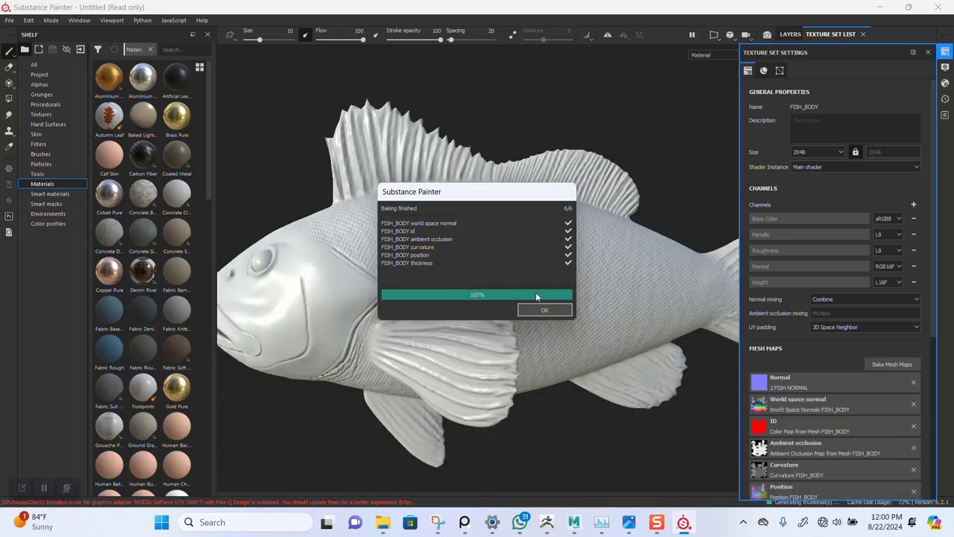
click(544, 311)
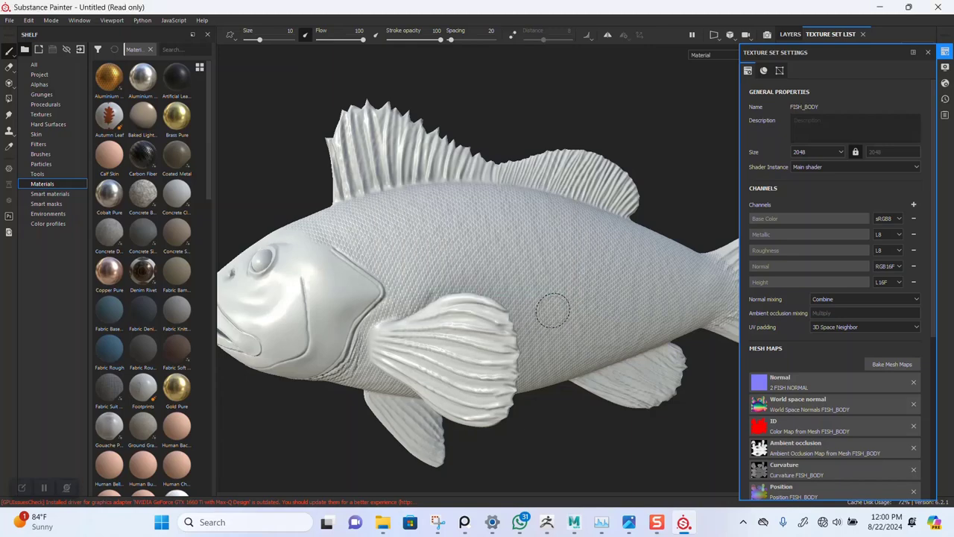
- Reopen the baking settings, include the Normal map again and select only FISH_EYE_MAT as the texture set to bake
alt+right_drag(507, 294, 488, 345)
alt+middle_drag(487, 346, 497, 320)
alt+drag(484, 294, 523, 301)
alt+right_drag(522, 300, 487, 299)
alt+drag(488, 298, 477, 246)
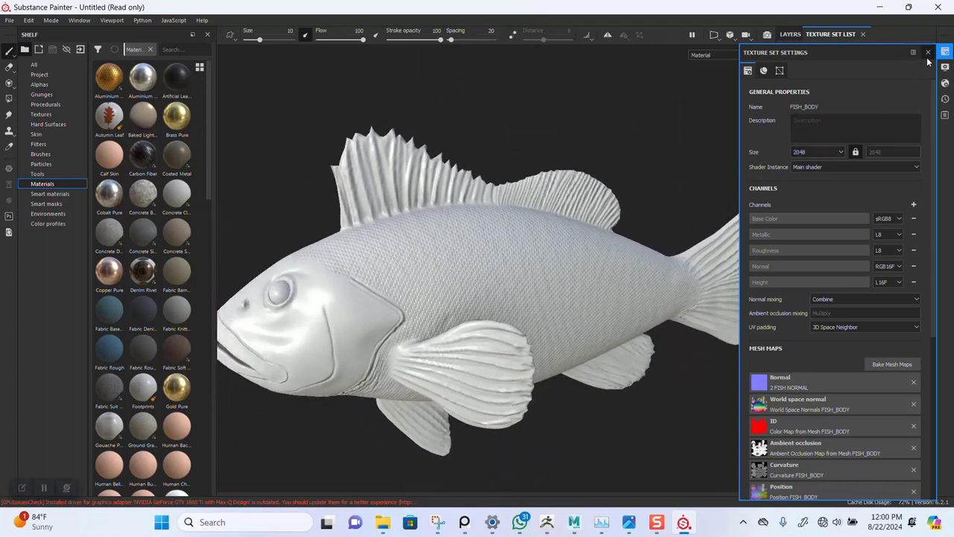
click(892, 364)
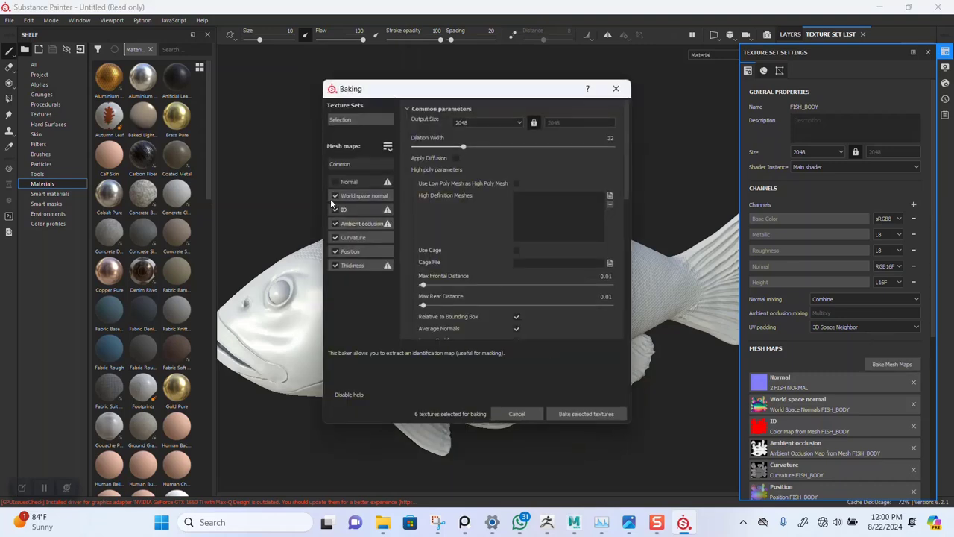
click(335, 182)
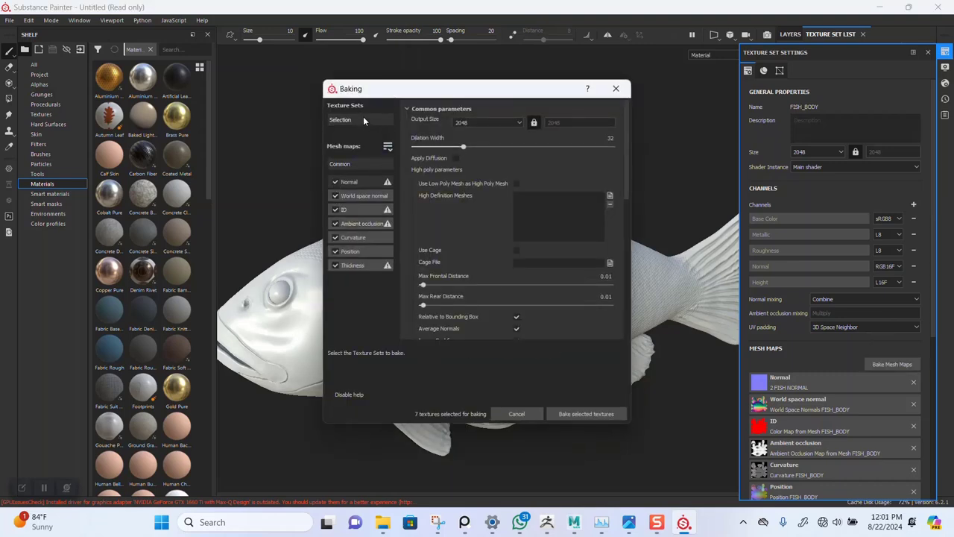
click(363, 117)
click(408, 124)
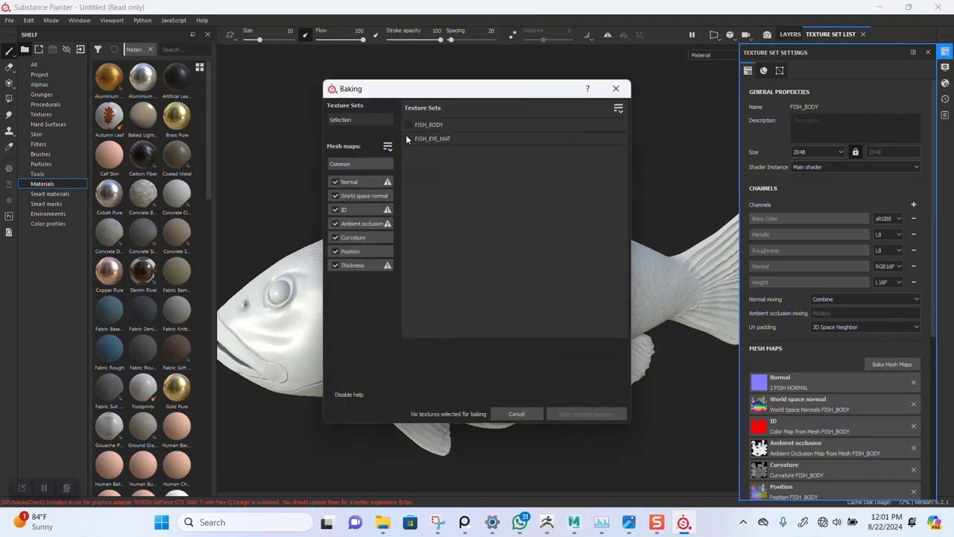
click(408, 139)
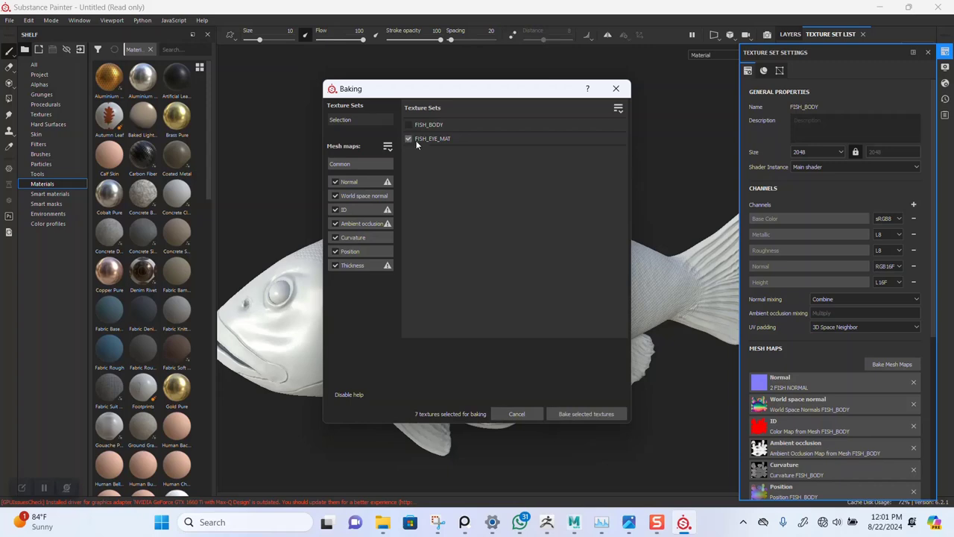
- Set the ambient occlusion baker's Self Occlusion to Only Same Mesh Name and bake all mesh maps for FISH_EYE_MAT
click(367, 222)
click(356, 239)
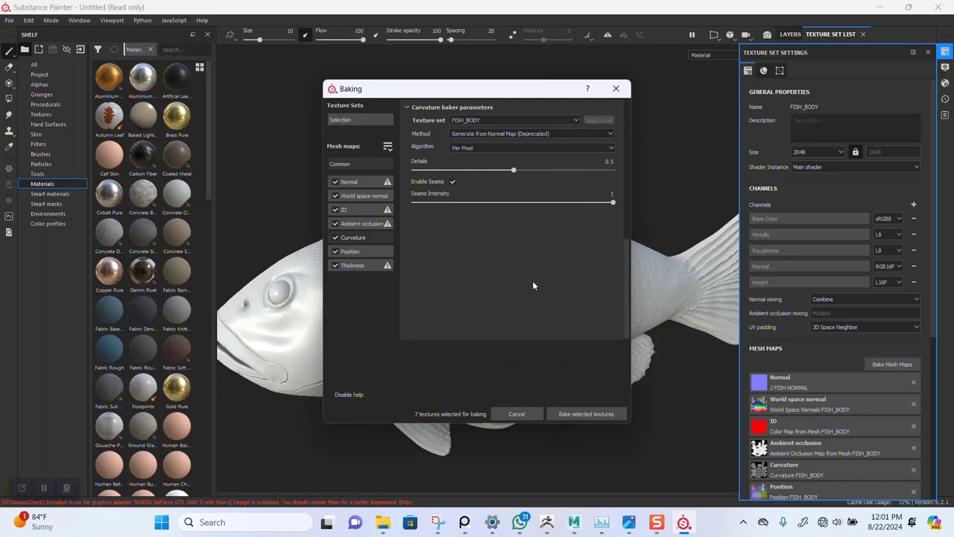
click(372, 221)
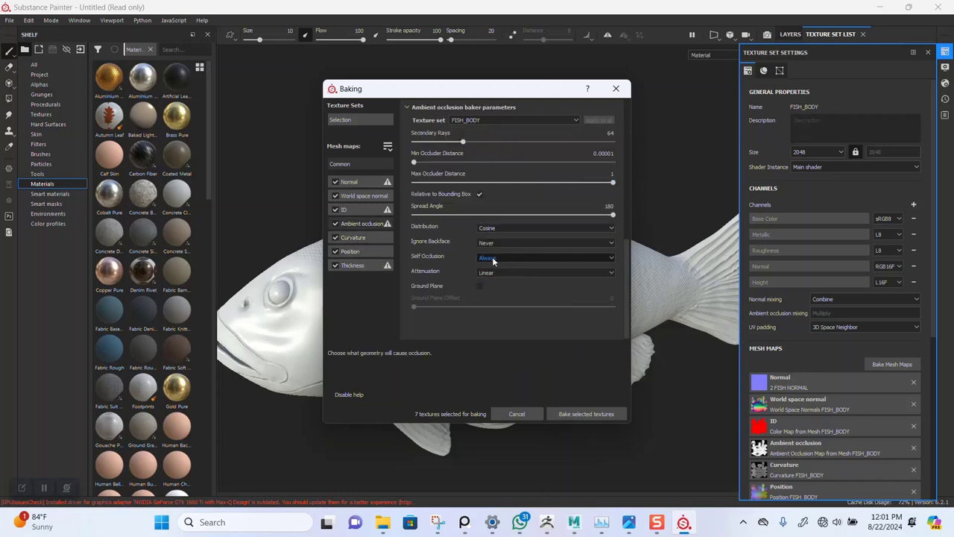
click(492, 256)
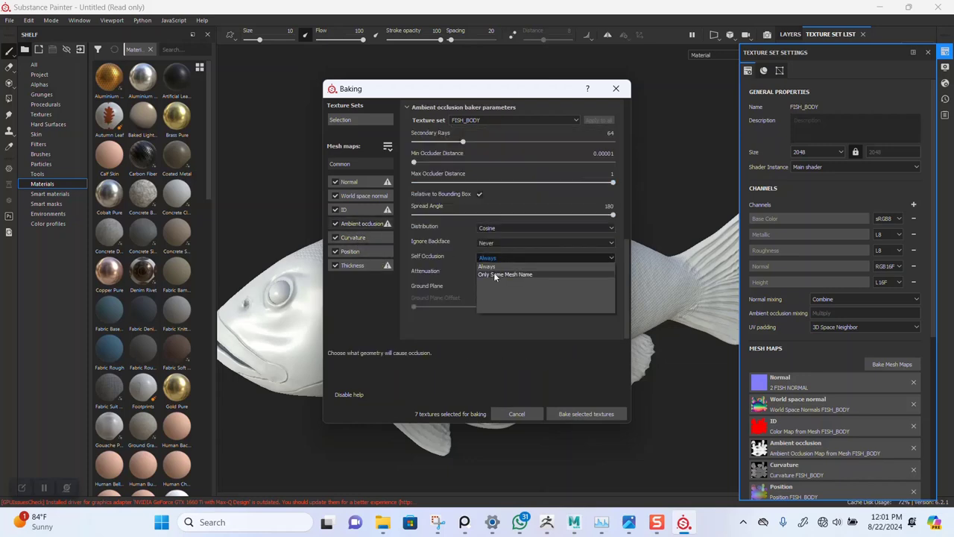
click(494, 275)
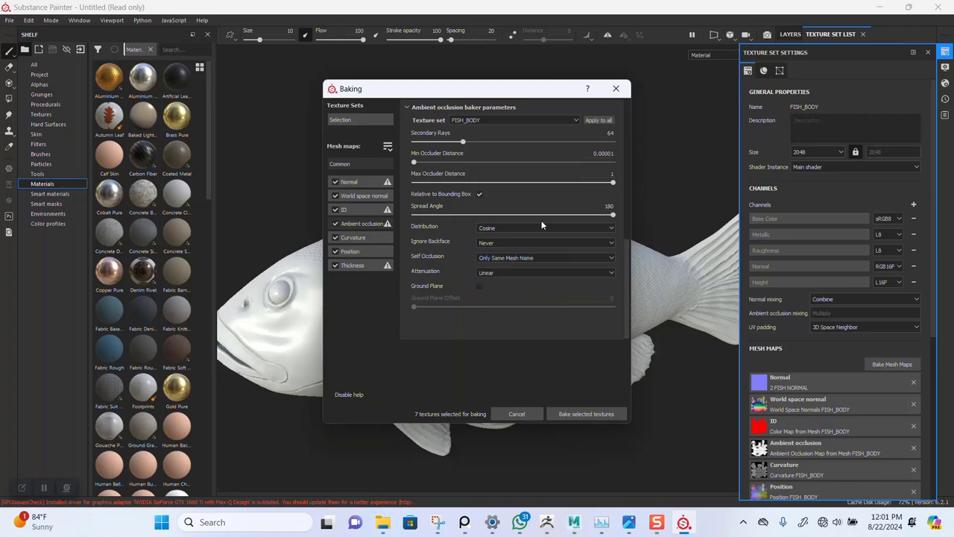
click(595, 414)
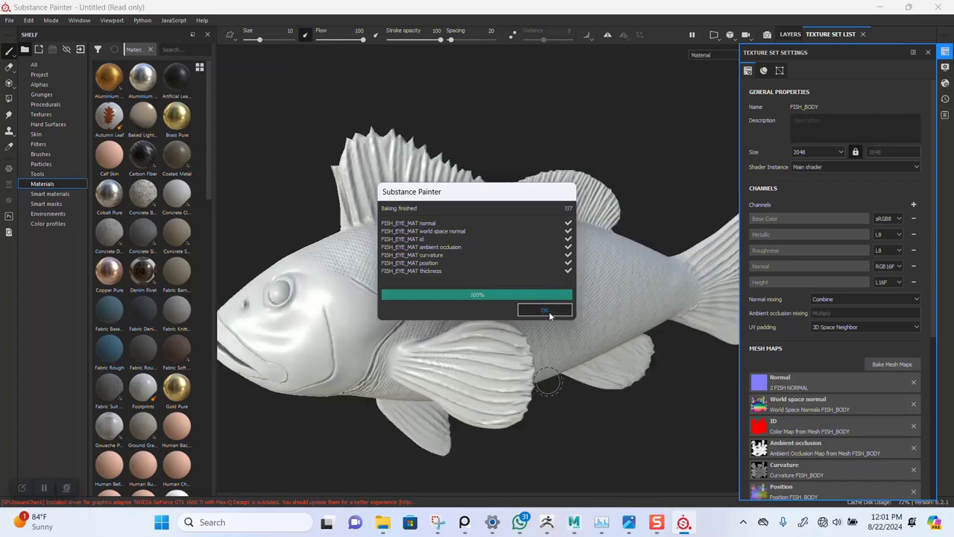
click(547, 311)
- Save the project as SP FISH in the FISH MODEL folder
alt+drag(484, 368, 602, 292)
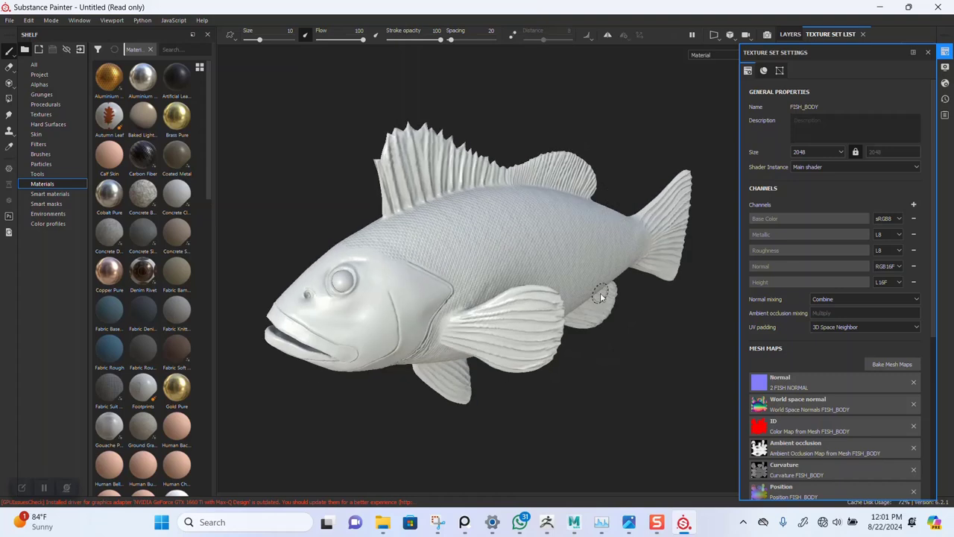
key(ctrl+s)
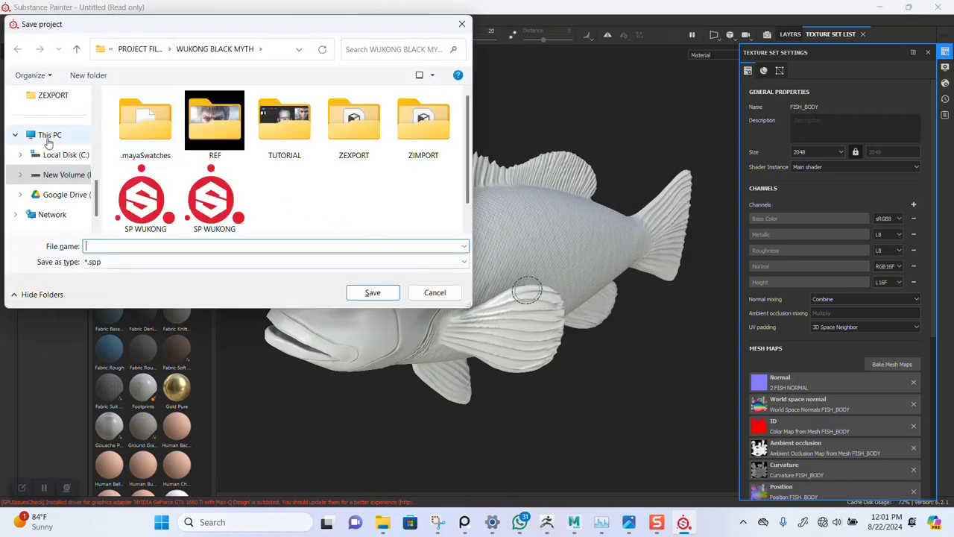
scroll(49, 137, up, 1)
click(46, 135)
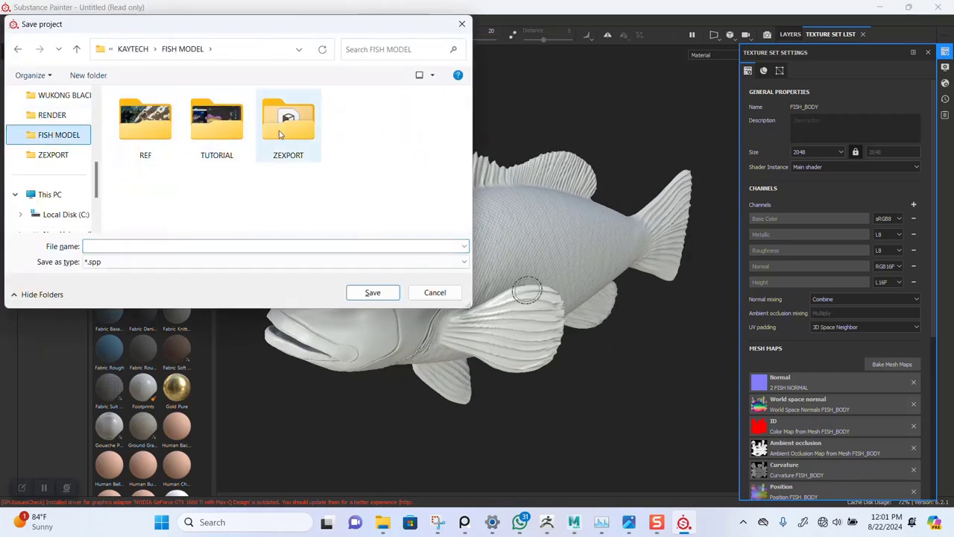
click(115, 246)
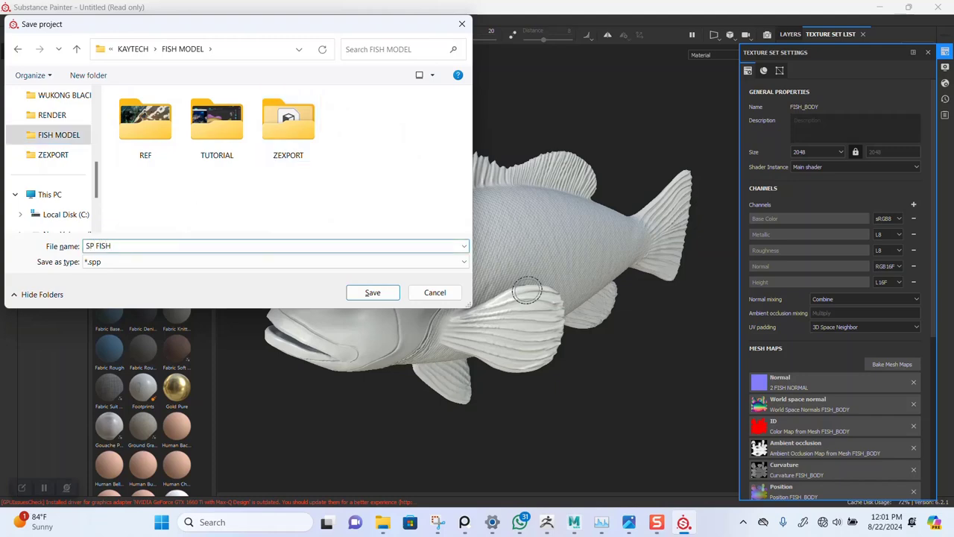
text(SP FISH)
click(366, 293)
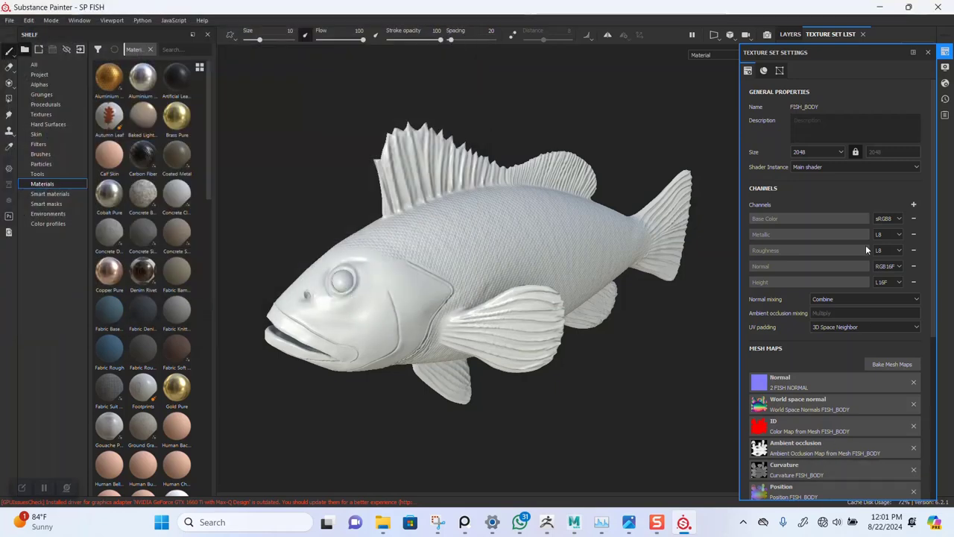
- Close the texture set settings, delete the default layer of FISH_BODY and add a fill layer
click(928, 54)
alt+drag(652, 290, 515, 258)
alt+middle_drag(626, 272, 462, 248)
alt+right_drag(542, 256, 590, 263)
alt+middle_drag(590, 263, 488, 226)
alt+right_drag(487, 226, 537, 420)
alt+right_drag(525, 385, 320, 207)
alt+middle_drag(350, 218, 521, 241)
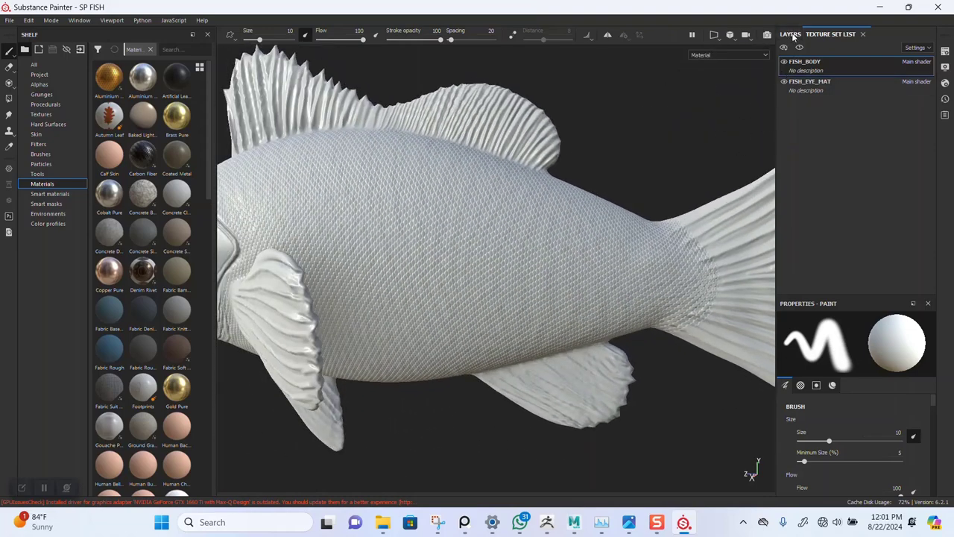
click(792, 34)
key(Delete)
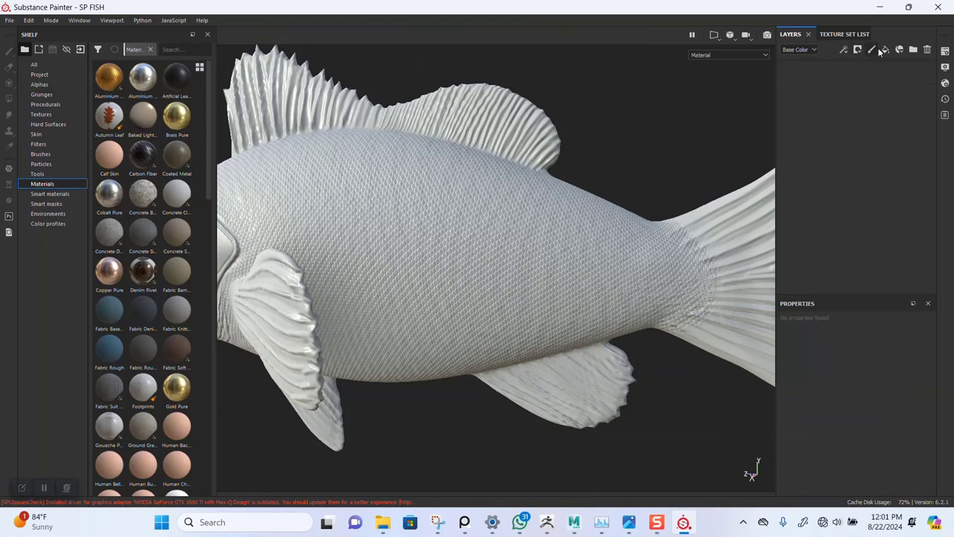
click(885, 49)
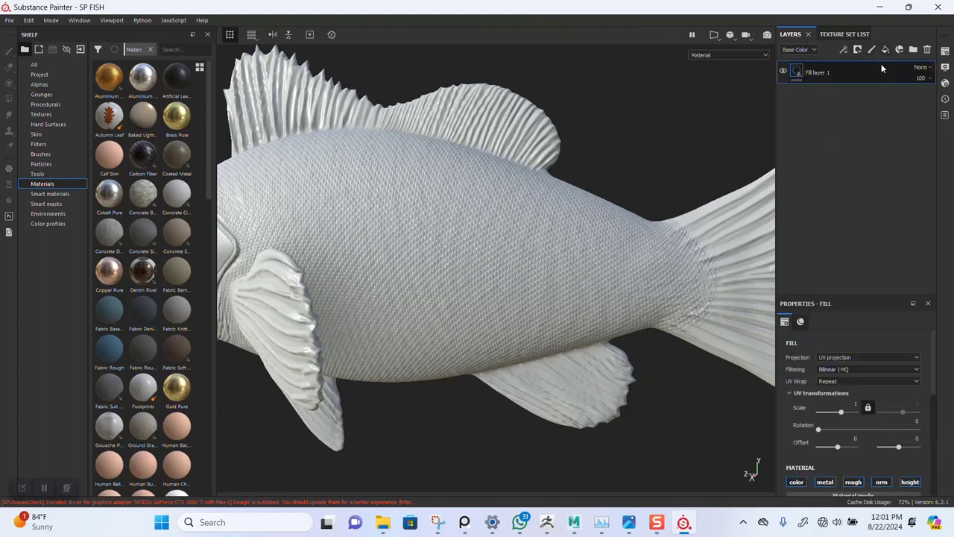
- Assign the 2 FISH NORMAL texture to the fill layer's Normal channel
scroll(827, 402, down, 3)
scroll(833, 454, down, 5)
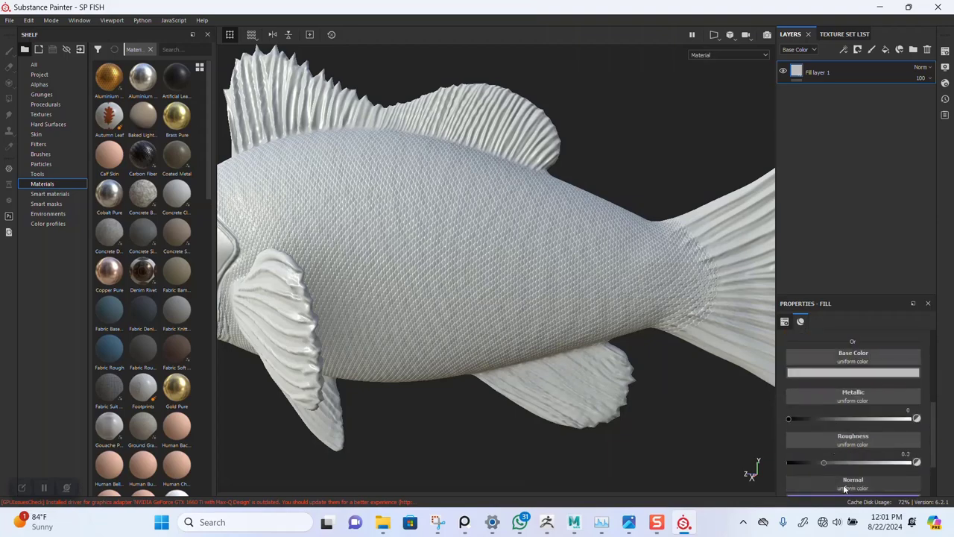
click(843, 485)
click(825, 381)
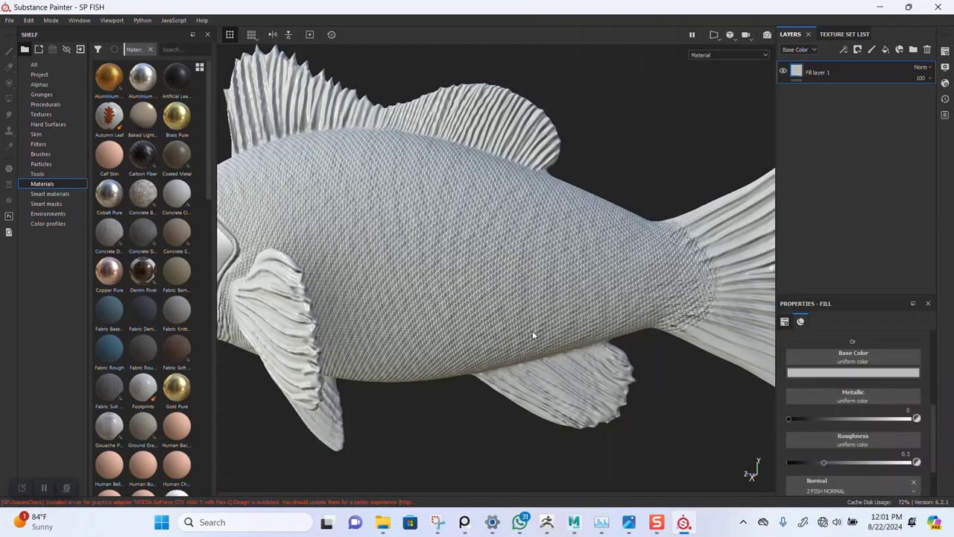
- Show the Normal channel in the layer stack and set Fill layer 1's opacity to 99
alt+drag(531, 331, 570, 261)
click(796, 50)
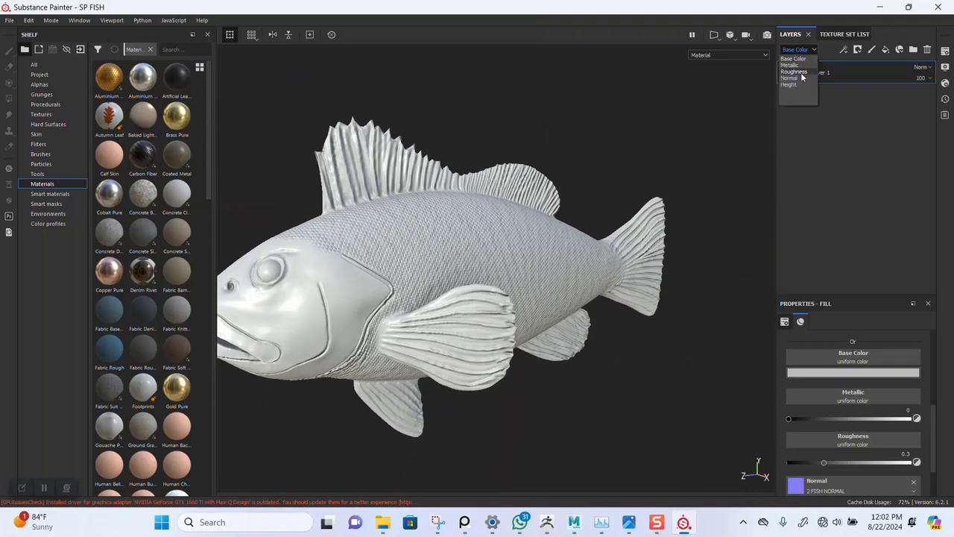
click(790, 78)
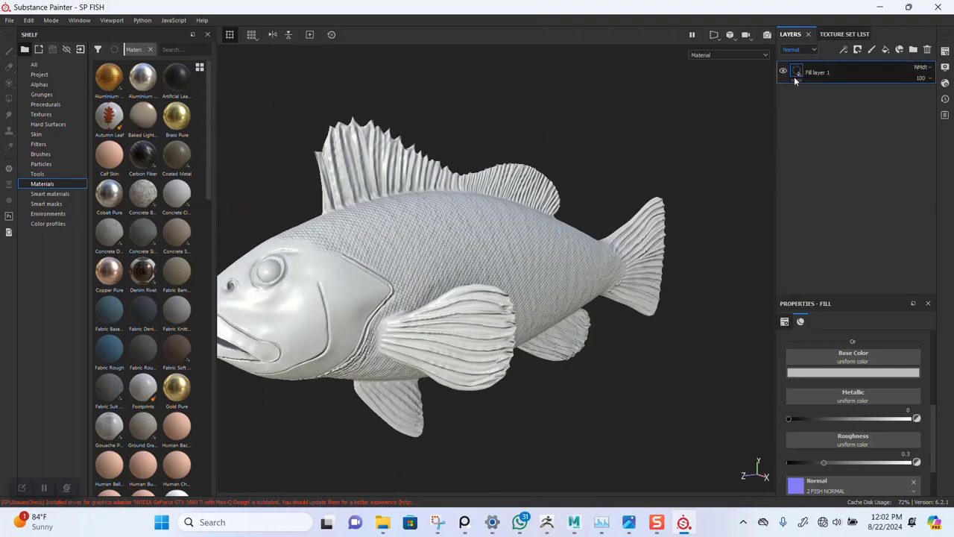
click(925, 78)
click(926, 98)
click(920, 108)
- Inspect the normal detail on the fish's head, scales and fins, and toggle Fill layer 1's visibility for comparison
alt+right_drag(436, 272, 455, 393)
alt+middle_drag(380, 280, 525, 269)
alt+right_drag(525, 269, 543, 390)
alt+drag(568, 401, 448, 279)
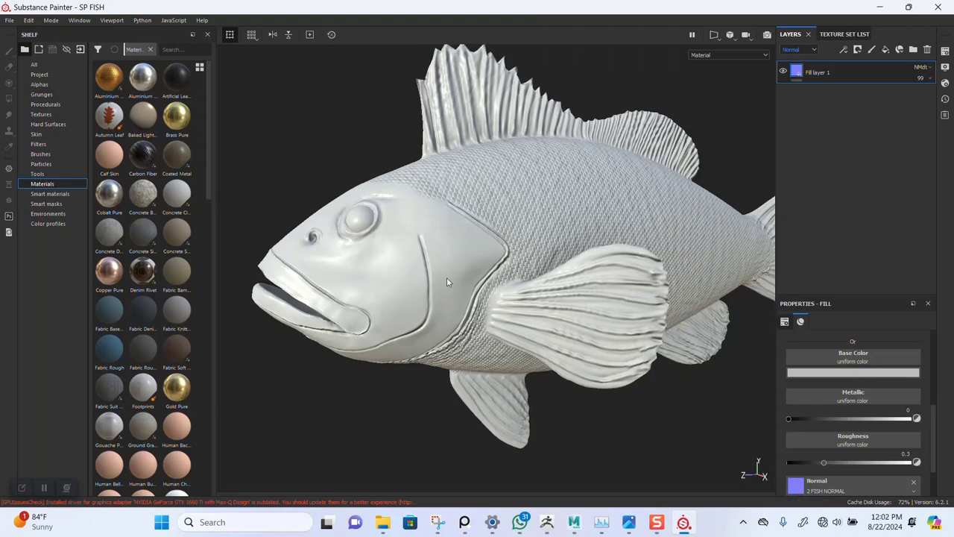
alt+right_drag(467, 326, 486, 260)
alt+middle_drag(486, 260, 457, 249)
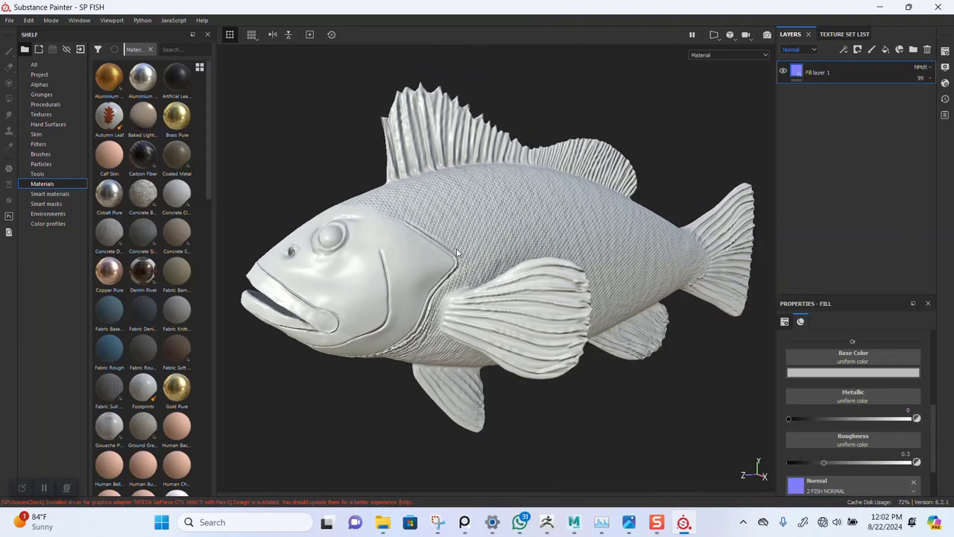
scroll(457, 252, up, 2)
alt+drag(457, 252, 479, 297)
alt+middle_drag(505, 301, 454, 290)
alt+drag(453, 289, 729, 156)
click(782, 71)
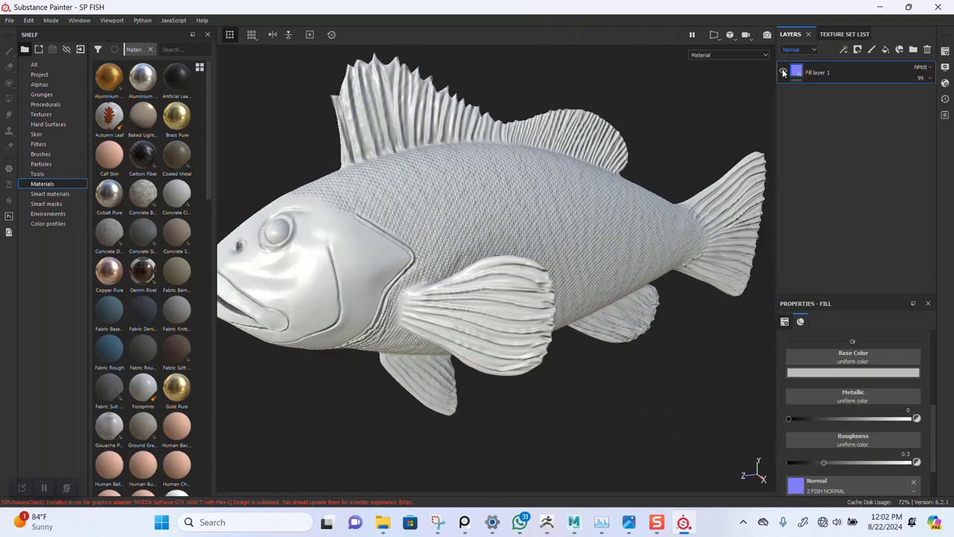